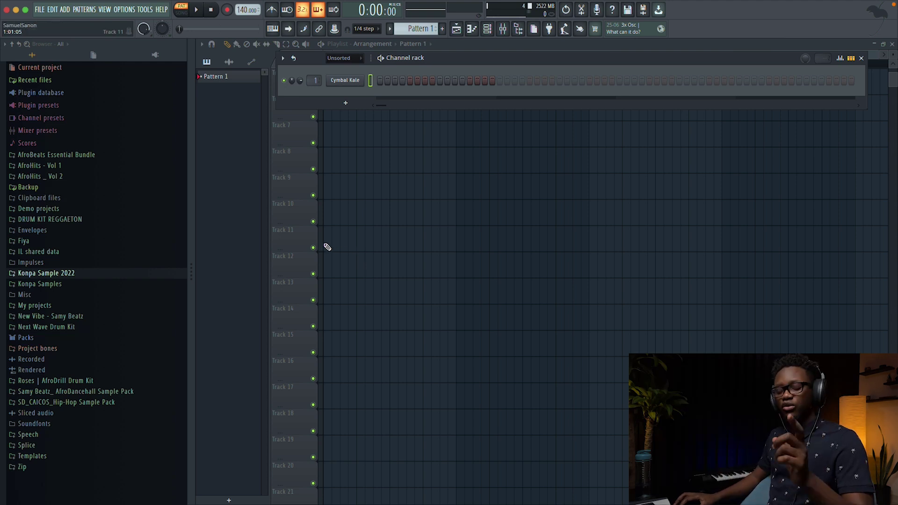
Switch to Chrome and open the Wondershare UniConverter 14 page from the search results.
key("super+Tab")
key("super+Tab")
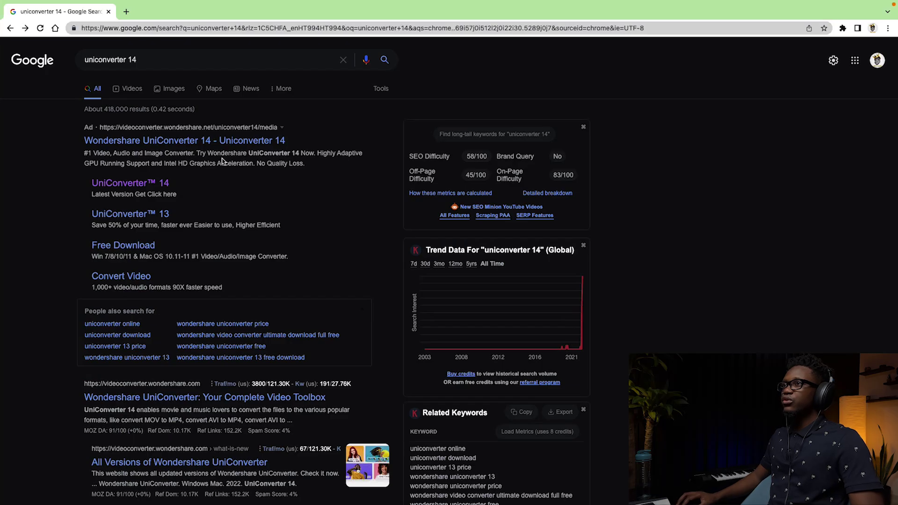
scroll(146, 62, "down", 1)
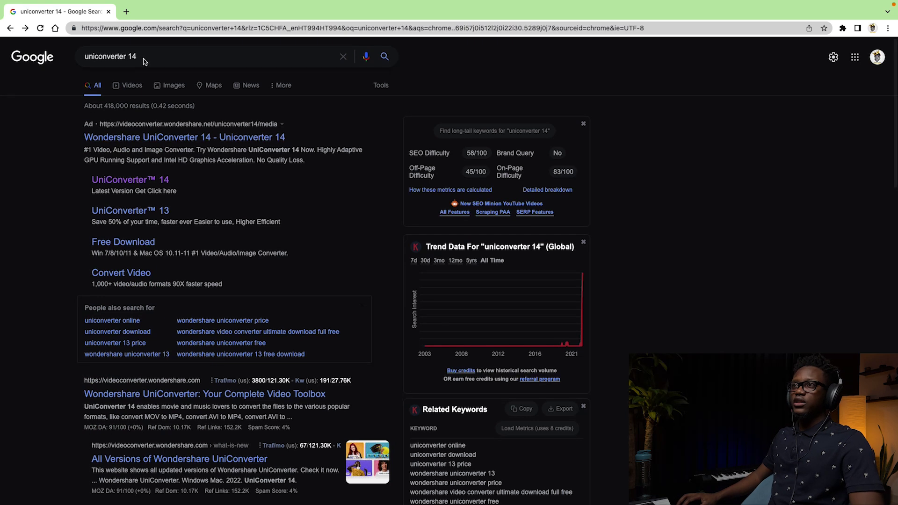
left_click(139, 138)
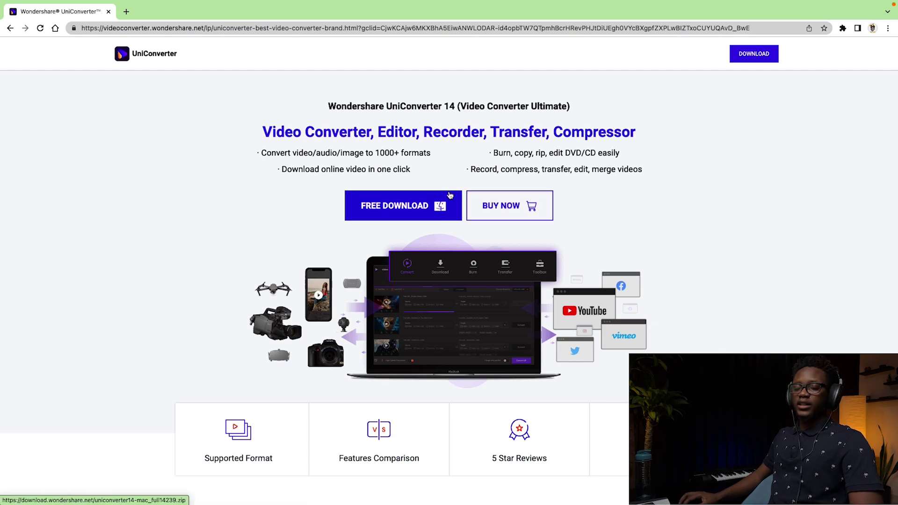
Switch to UniConverter and load "Oxlade - KU LO SA _ A COLORS SHOW 2.mp3" from Downloads into the Vocal Remover for AI analysis.
key("ctrl+Left")
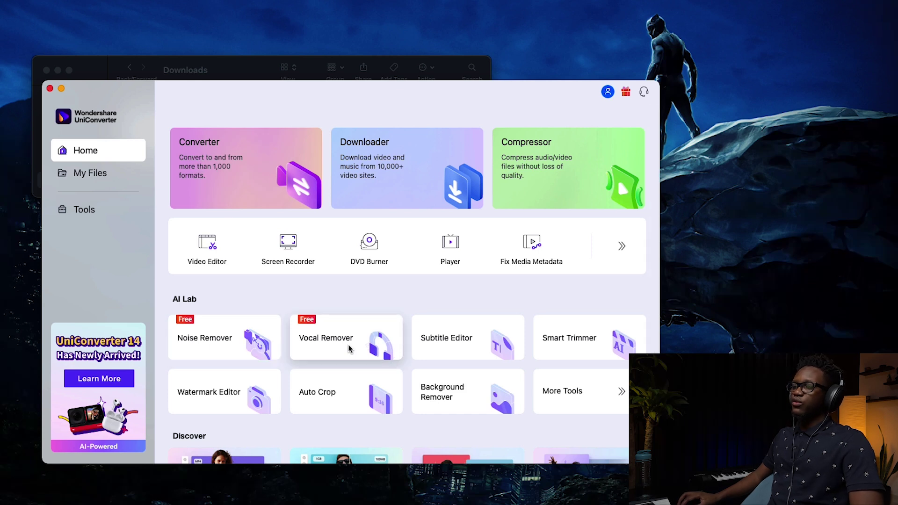
left_click(327, 343)
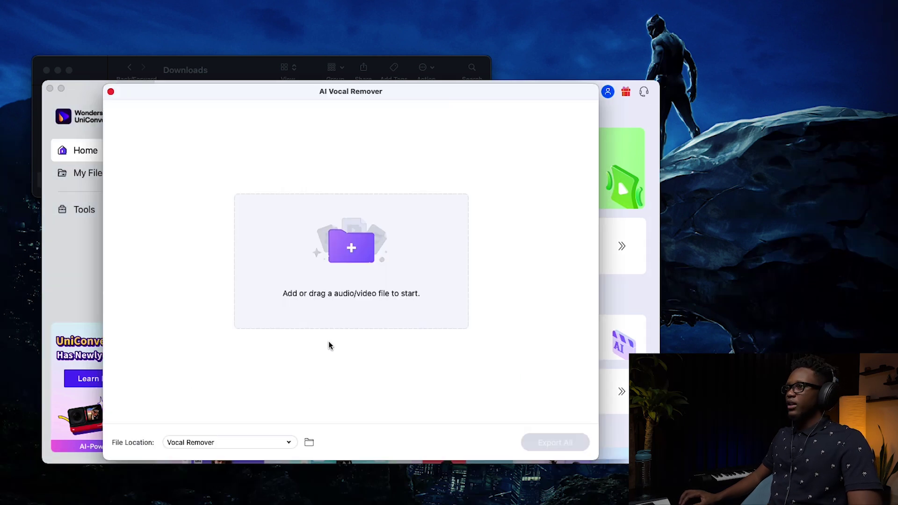
left_click(223, 71)
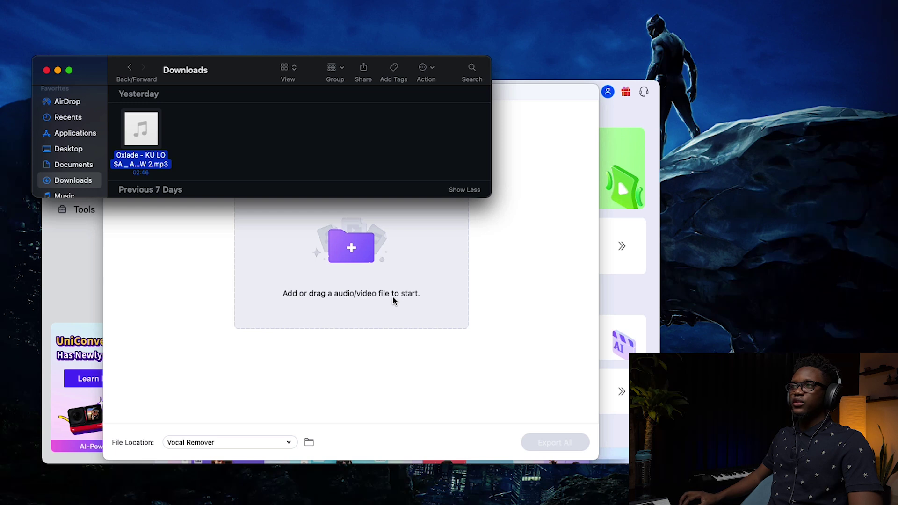
left_click_drag(173, 157, 391, 267)
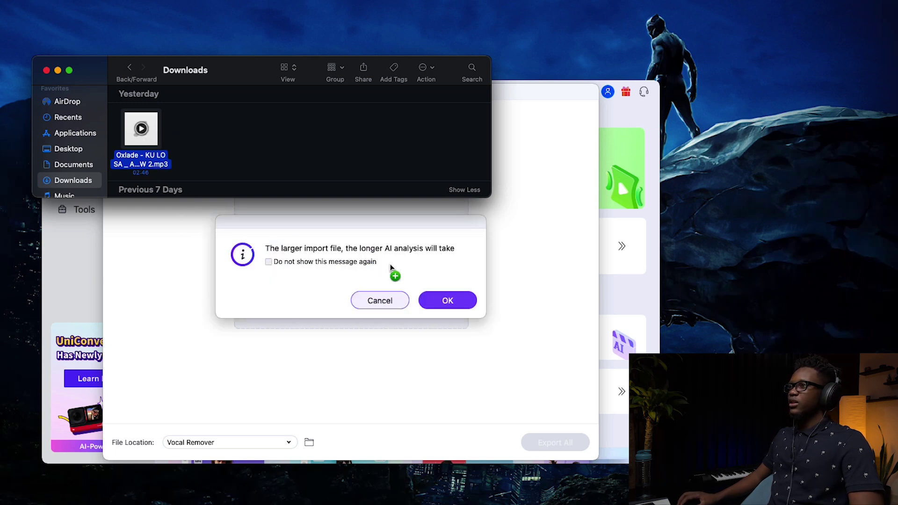
left_click(450, 301)
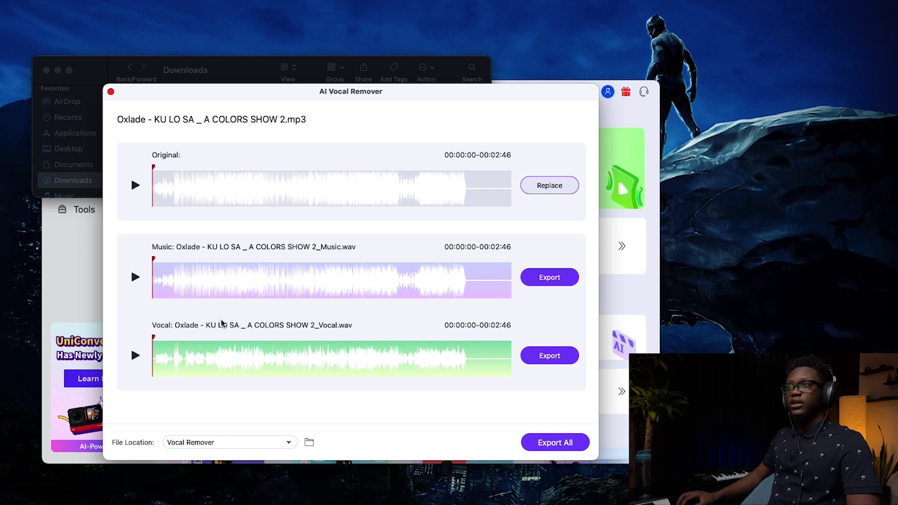
Listen to parts of the separated music track and the separated vocal track.
left_click(135, 277)
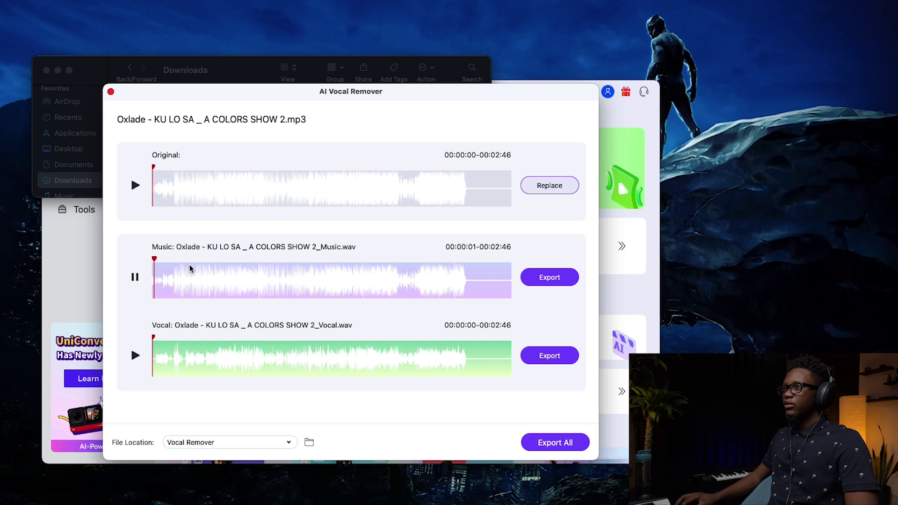
left_click_drag(155, 264, 209, 264)
left_click(134, 355)
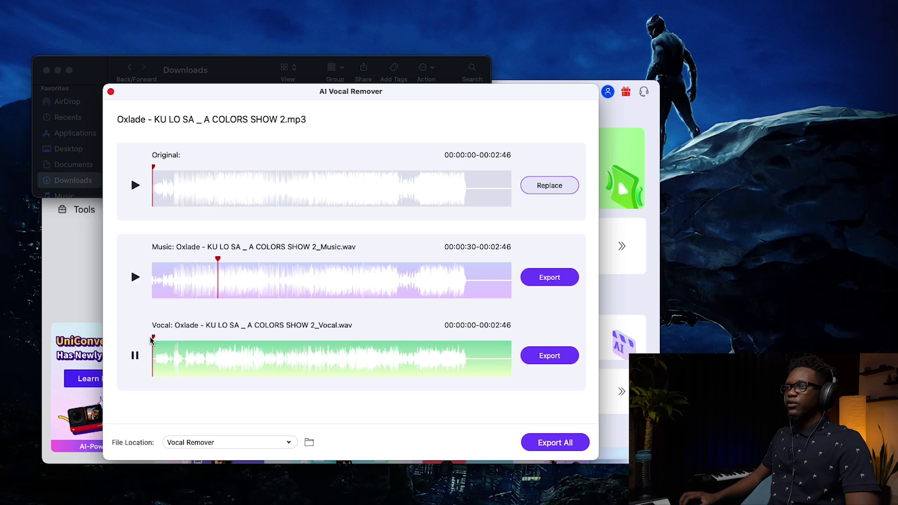
left_click(228, 348)
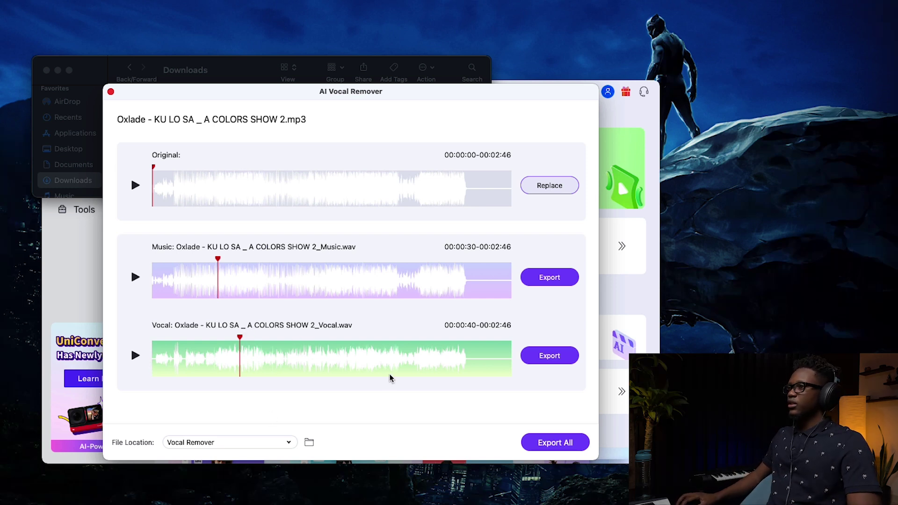
Export the separated vocal track and preview the exported MP3 in Finder.
left_click(547, 357)
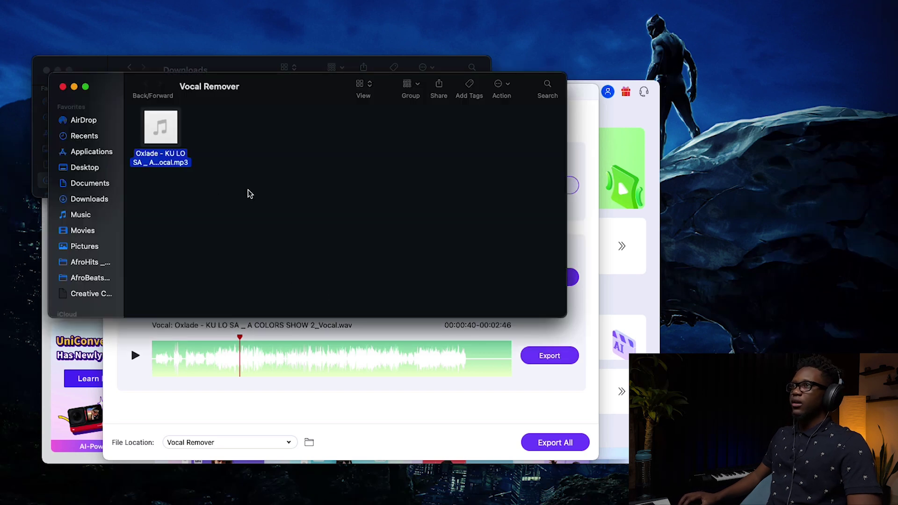
key("space")
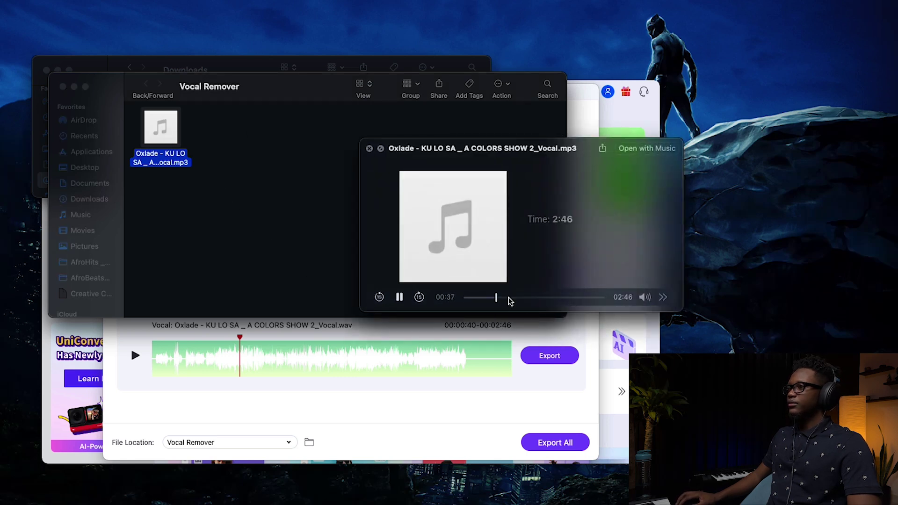
key("space")
Switch to FL Studio and bring the exported vocal MP3 from Finder into the playlist on Track 5.
left_click(358, 493)
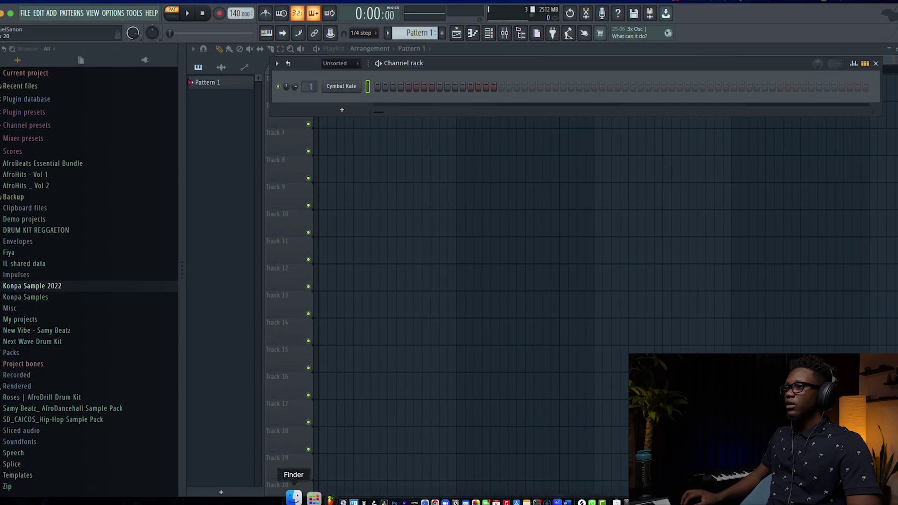
left_click(293, 491)
mouse_move(147, 181)
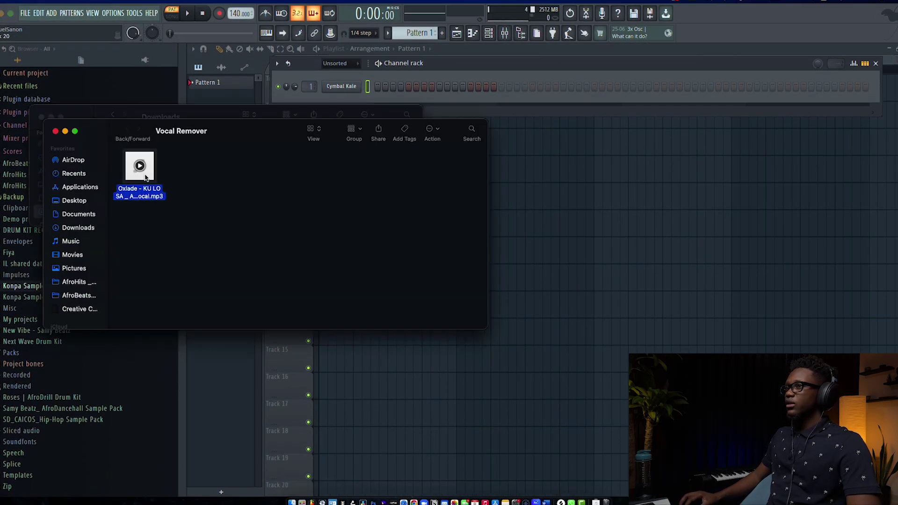
left_click_drag(146, 179, 296, 83)
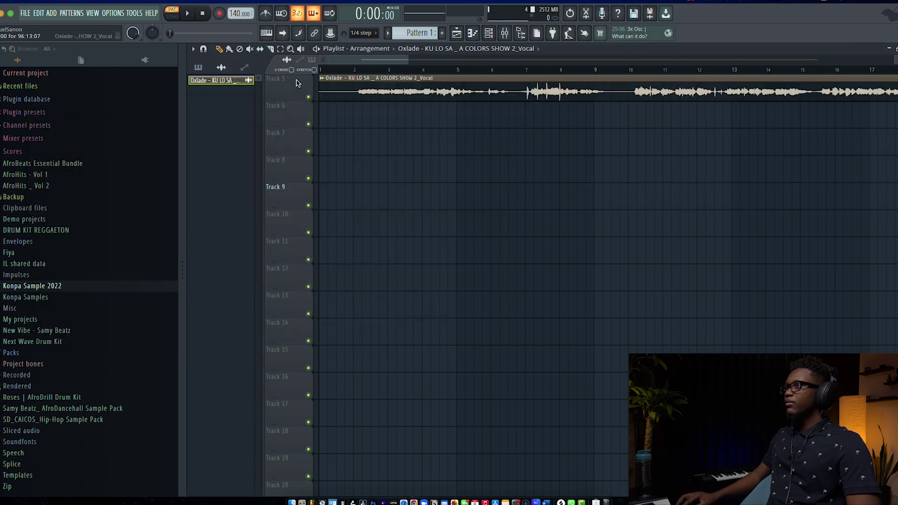
left_click(10, 13)
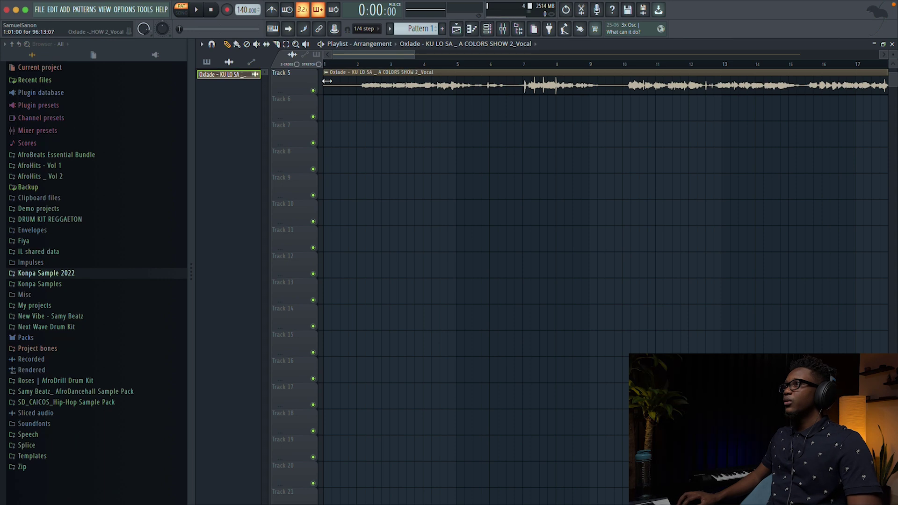
Trim the silent start of the vocal clip up to bar 2 and set the project tempo to 93 BPM.
left_click_drag(327, 81, 360, 81)
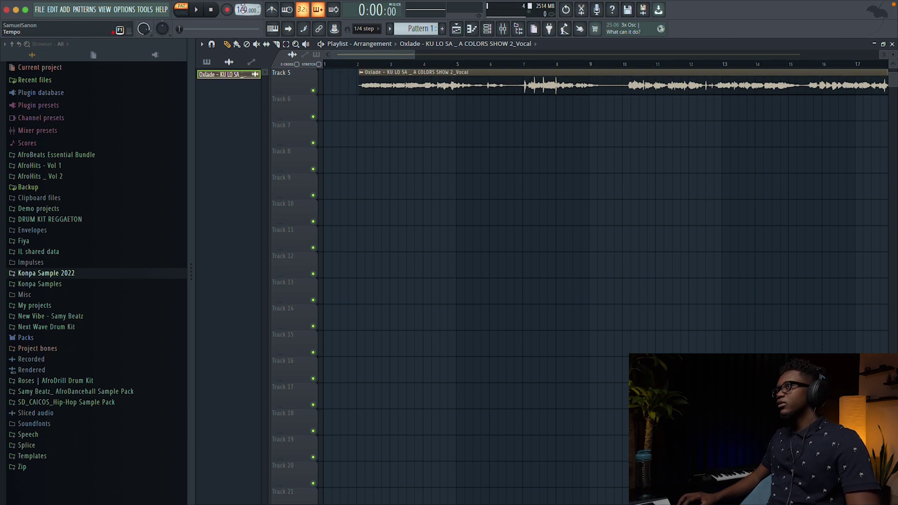
left_click_drag(242, 7, 243, 28)
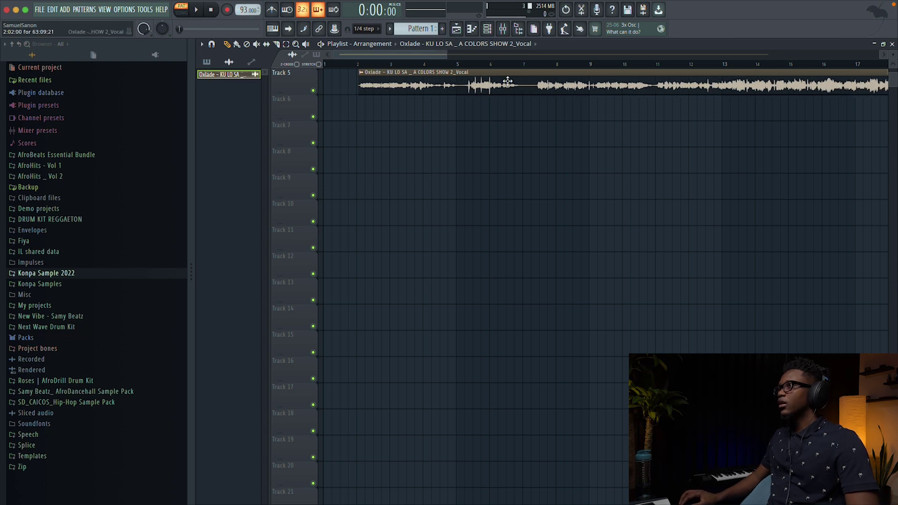
Move the vocal clip to bar 1 and trim the remaining silence before its first sound.
left_click_drag(507, 81, 378, 55)
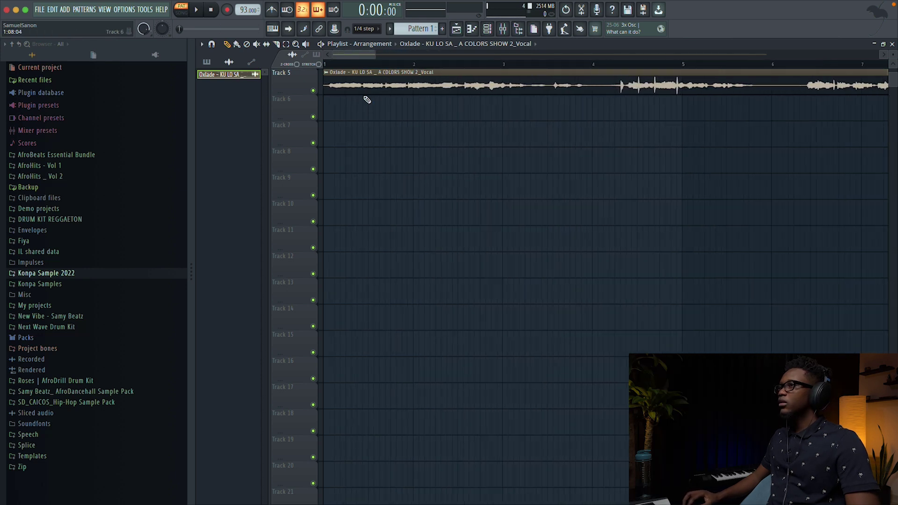
left_click_drag(374, 54, 368, 74)
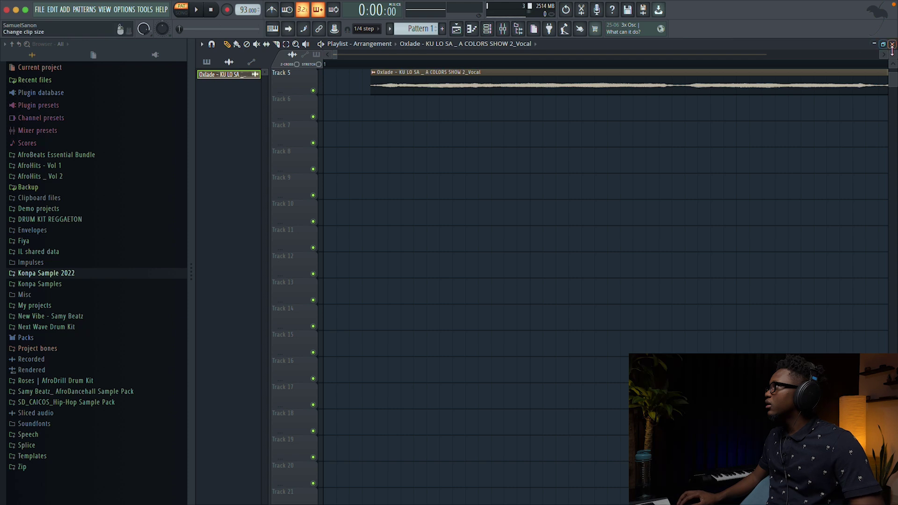
left_click_drag(892, 61, 892, 54)
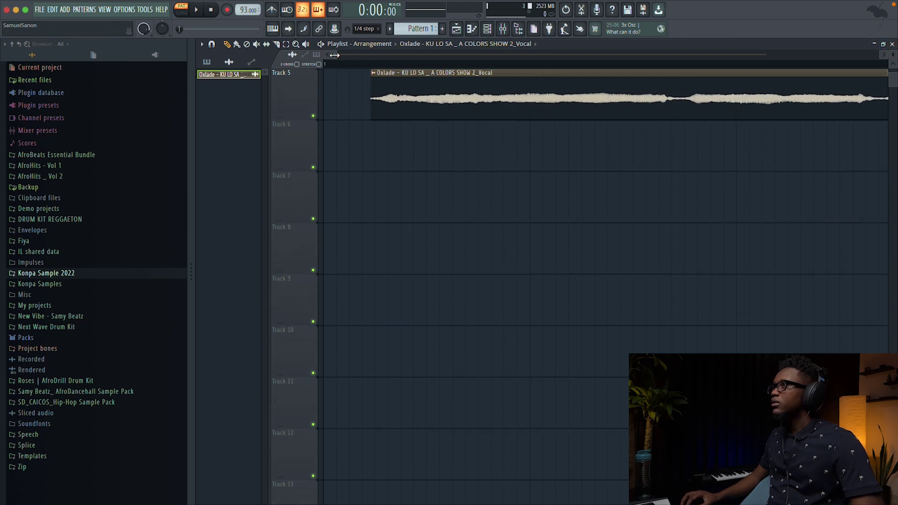
left_click_drag(334, 55, 333, 55)
mouse_move(407, 84)
left_mouse_down()
mouse_move(378, 82)
mouse_move(411, 74)
left_mouse_up()
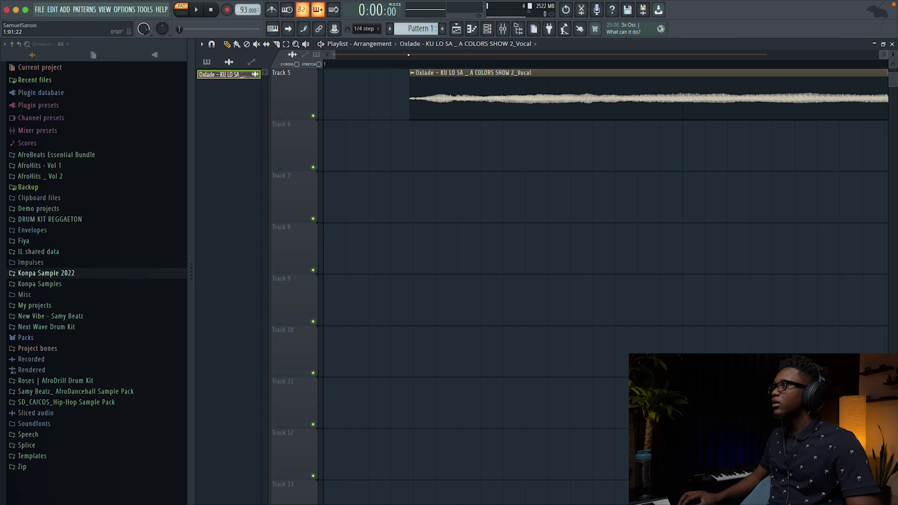
Play the vocal from its start, and shift the clip so its first loud transient lands on bar 5.
left_click_drag(334, 55, 370, 75)
key("space")
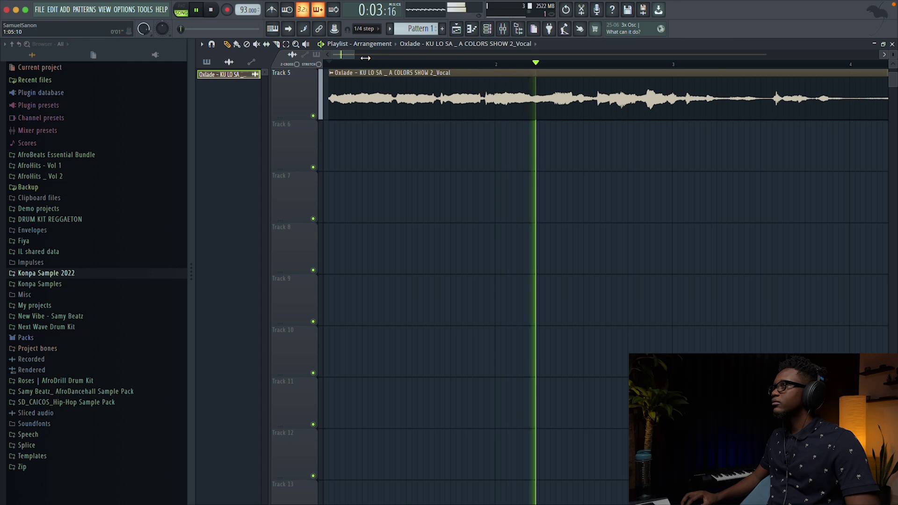
scroll(434, 76, "down", 3)
left_click(426, 64)
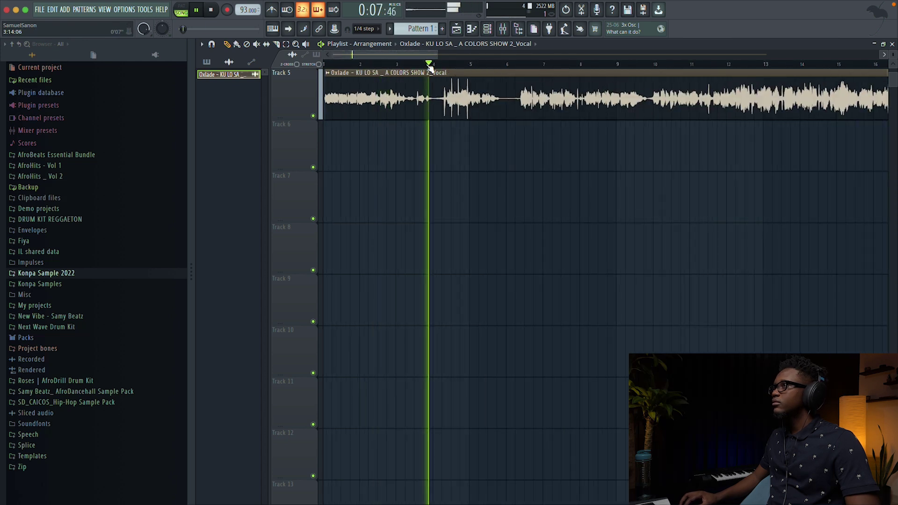
key("space")
left_click_drag(458, 90, 483, 90)
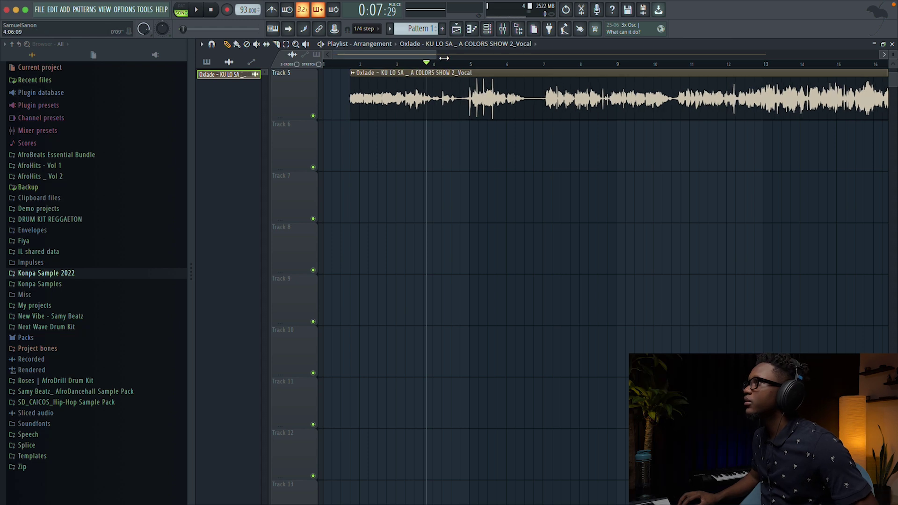
Play the vocal from around bar 5 to check how its phrase aligns with the grid.
scroll(700, 70, "up", 3)
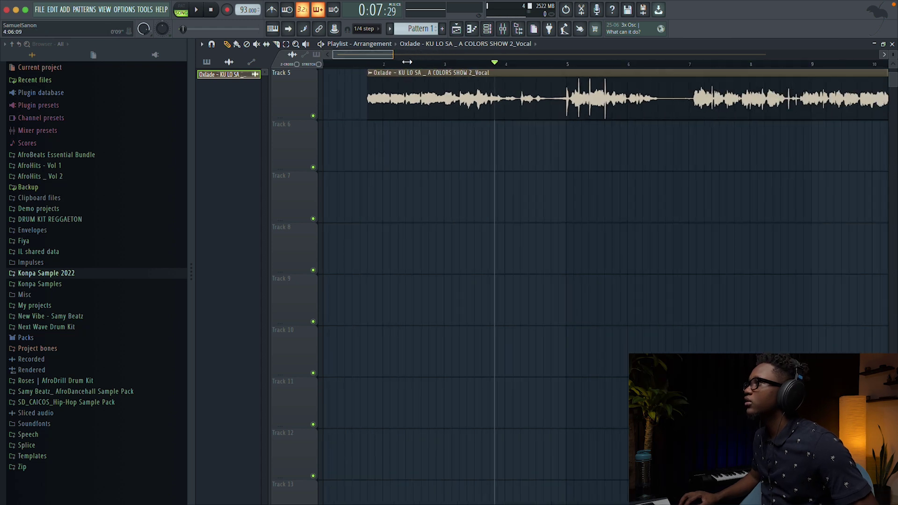
left_click(686, 68)
key("space")
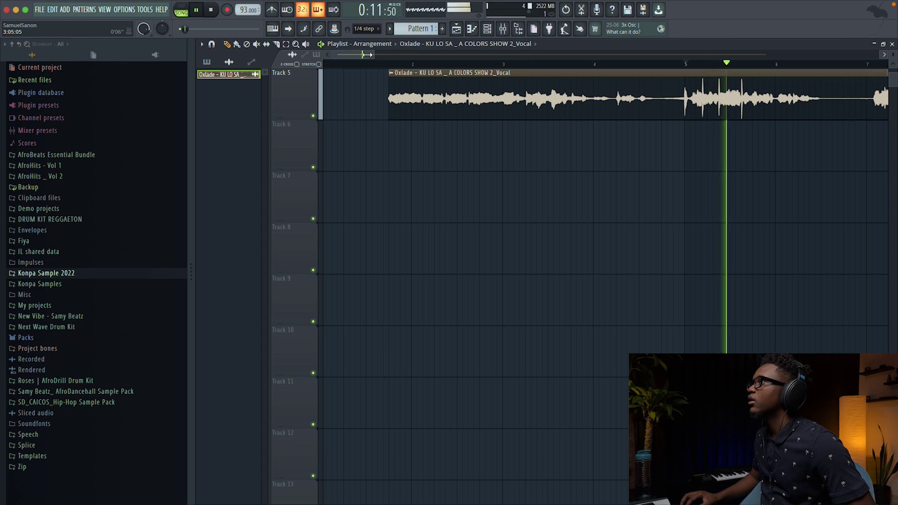
key("space")
Play the vocal from bar 13 to check where the louder section begins.
scroll(677, 89, "down", 5)
scroll(676, 89, "down", 1)
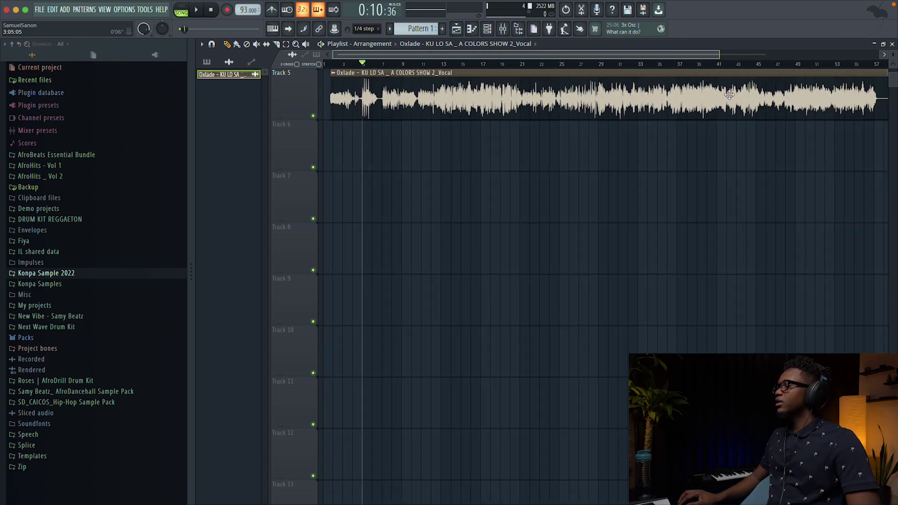
left_click(444, 66)
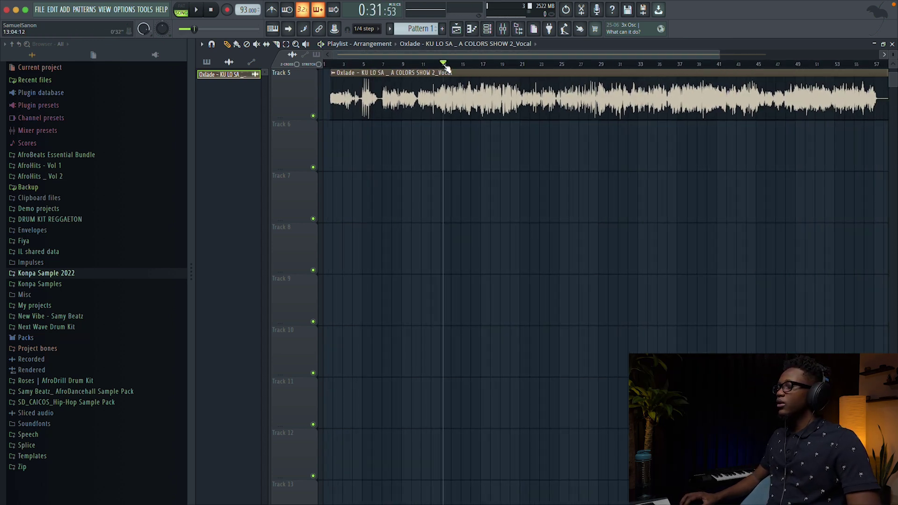
left_click_drag(714, 58, 481, 57)
key("space")
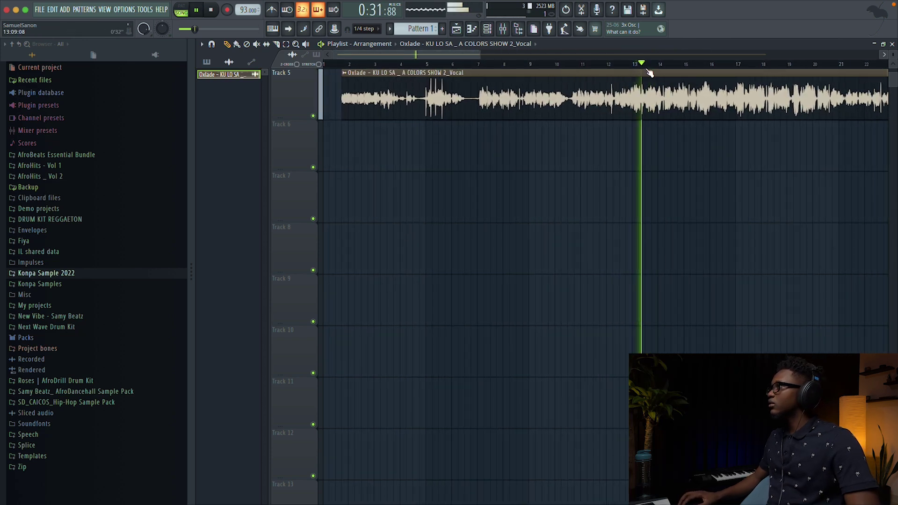
Set the global snap to Cell and slice the vocal clip at bar 13.
left_click(363, 29)
left_click(362, 55)
key("space")
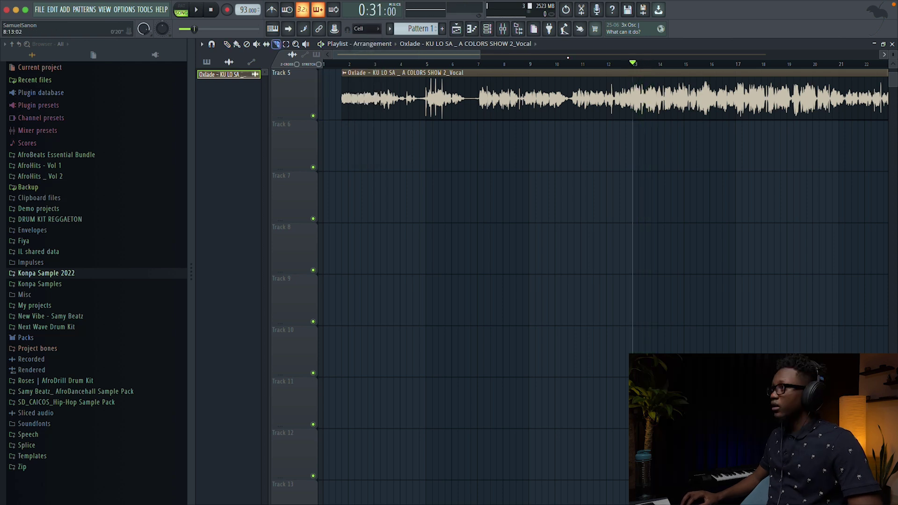
left_click(637, 76)
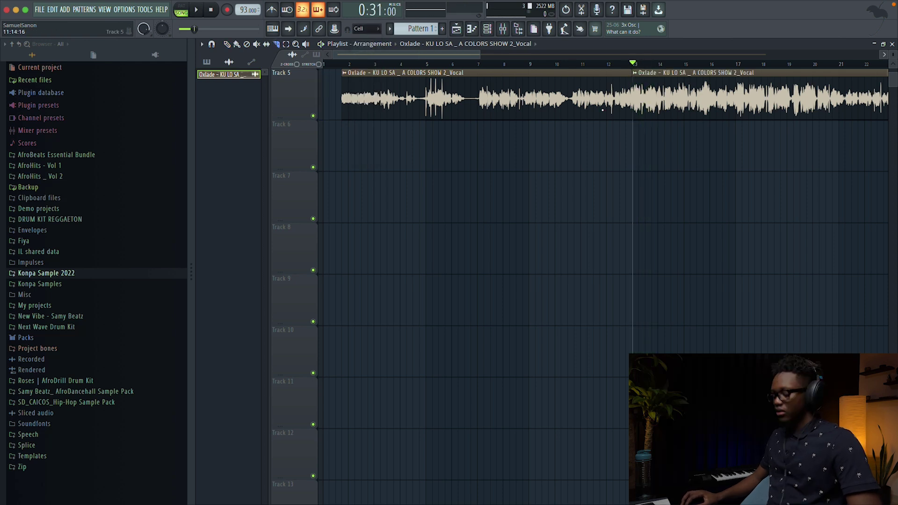
Delete the vocal section before the cut and move the remaining clip to the start of bar 1.
key("b")
right_click(585, 98)
left_click_drag(653, 107, 344, 108)
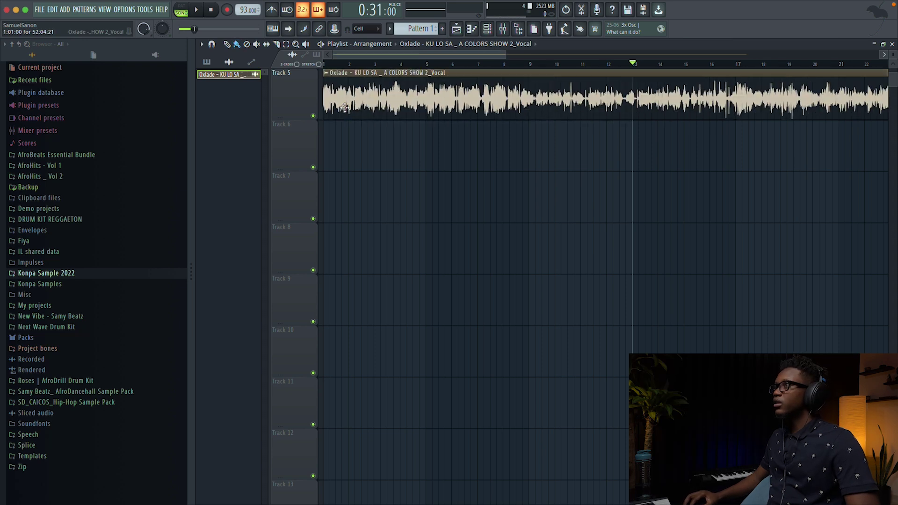
Slice the vocal clip at bar 5 and delete the section after the cut.
key("c")
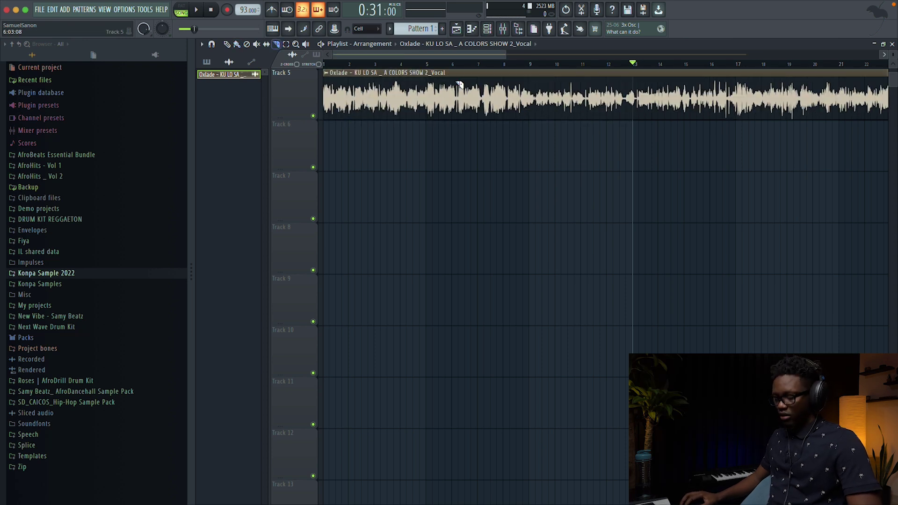
left_click(430, 83)
right_click(499, 84)
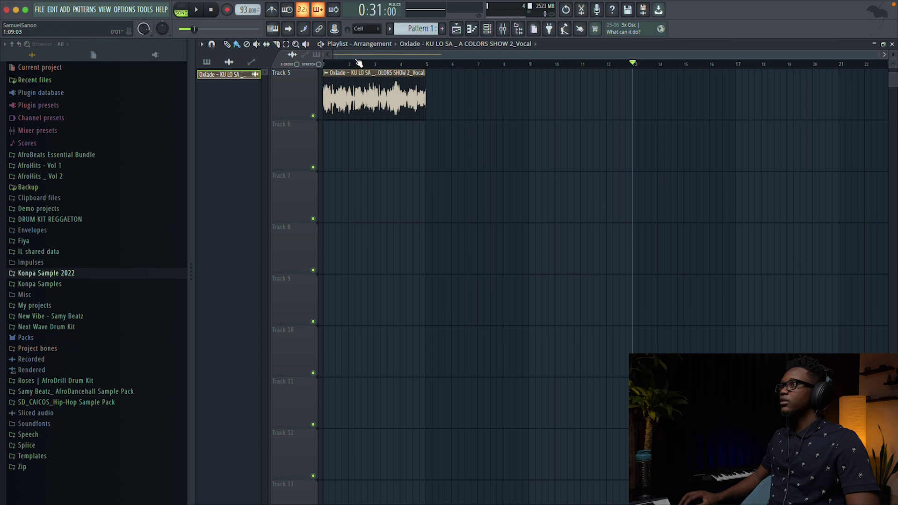
Play the trimmed four-bar vocal from bar 1 and check its phrasing up close against the grid.
key("space")
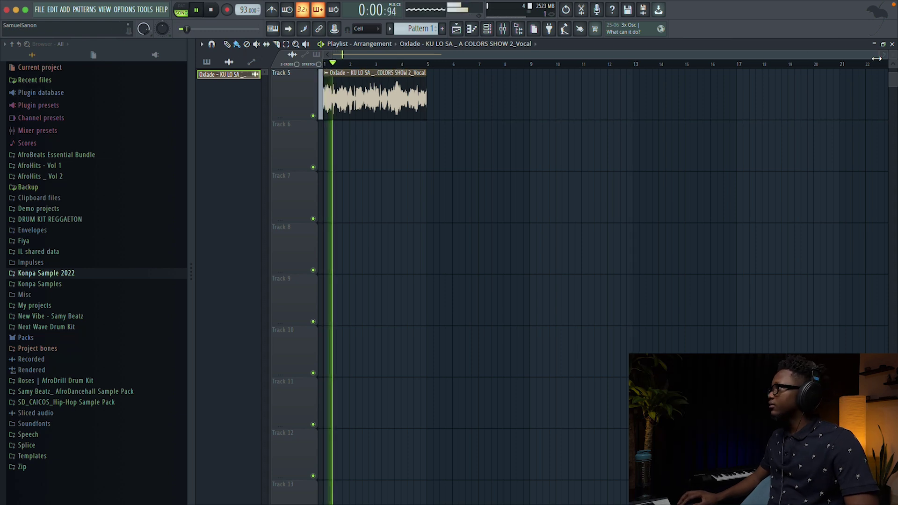
left_click_drag(876, 58, 434, 60)
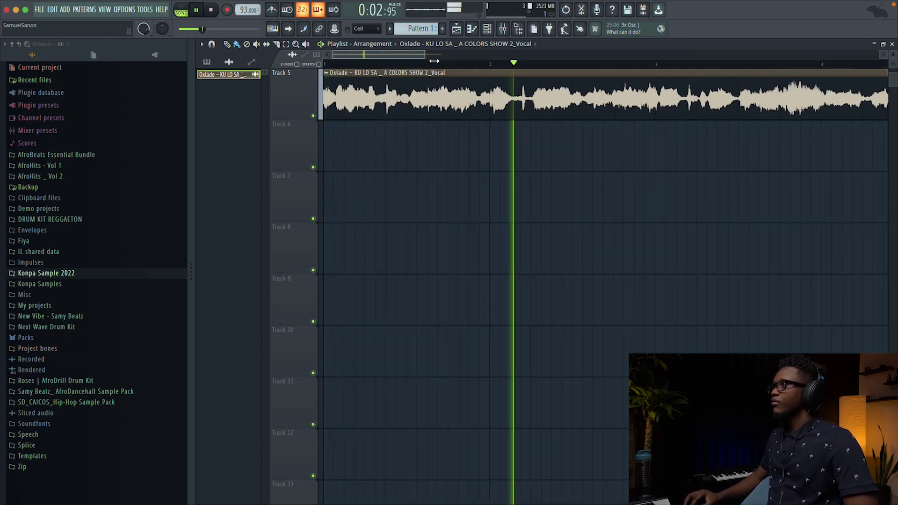
key("space")
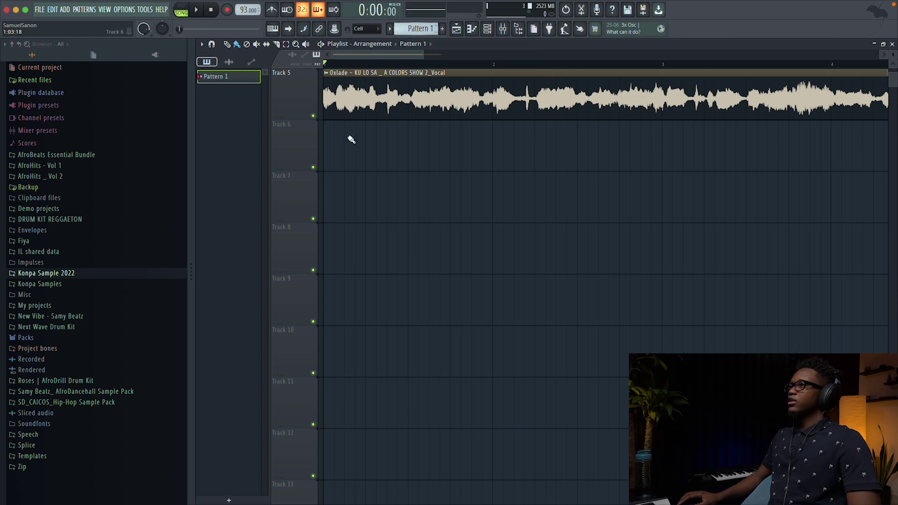
Place Pattern 1 on Track 6 at bar 1 and open the piano roll of a new LABS channel.
mouse_move(351, 140)
left_mouse_down()
mouse_move(359, 142)
mouse_move(276, 133)
left_mouse_up()
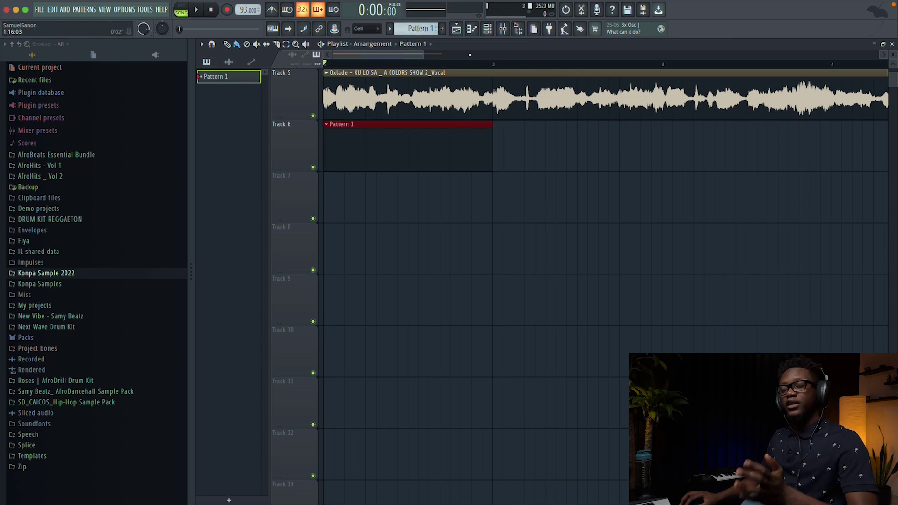
left_click(486, 28)
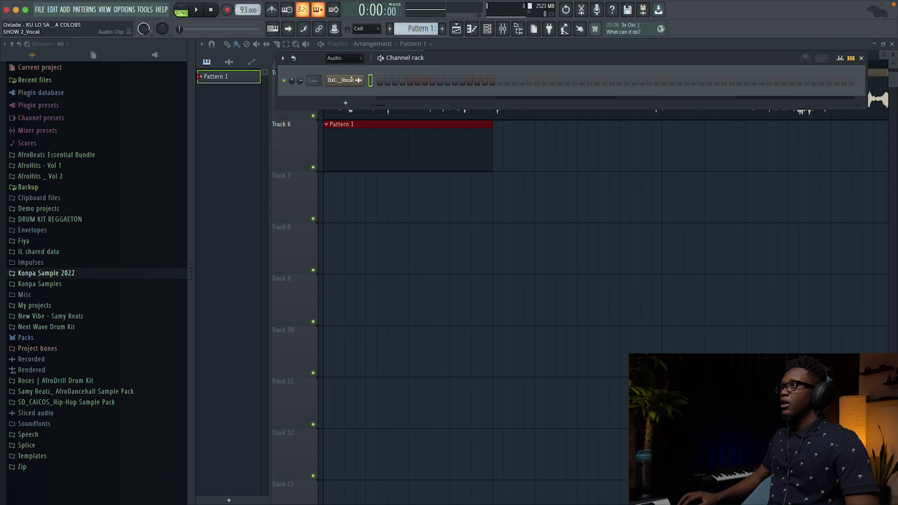
left_click(345, 102)
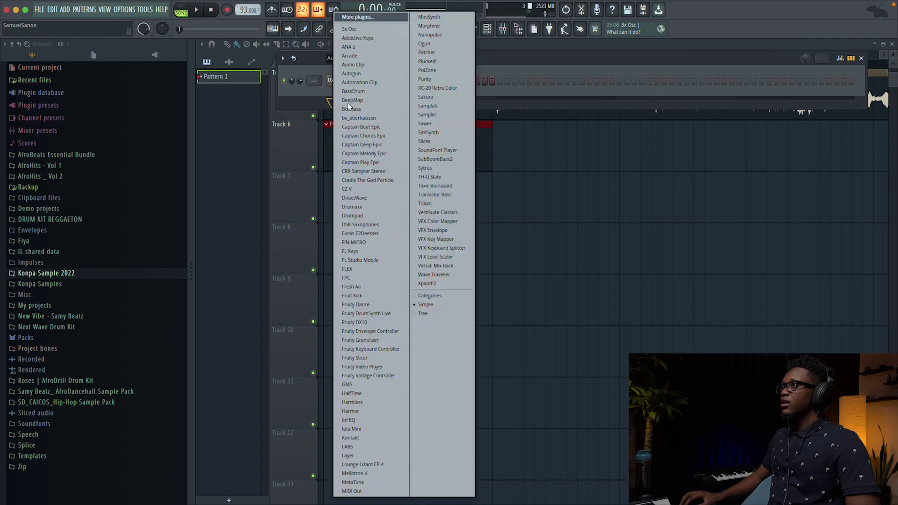
left_click(353, 448)
key("F7")
Audition LABS chords against the vocal playback to find the opening harmony.
left_click(225, 201)
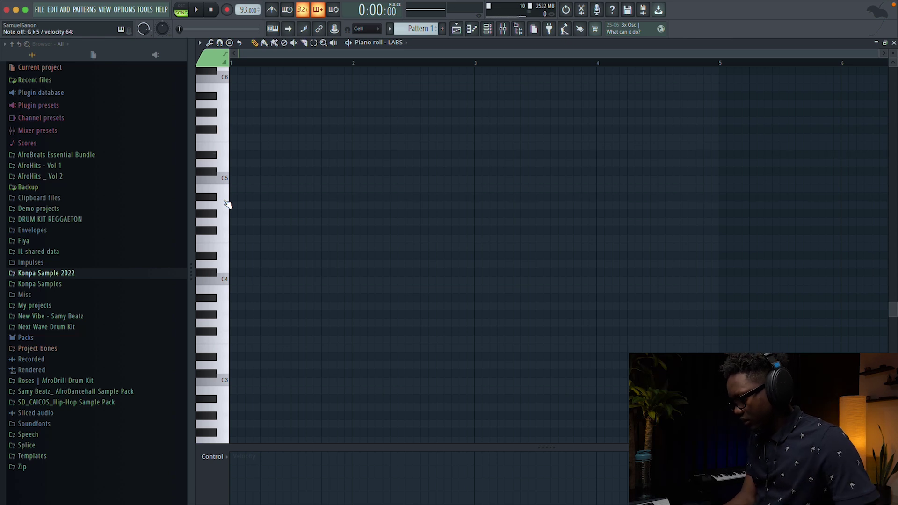
key("space")
key("space")
key("space")
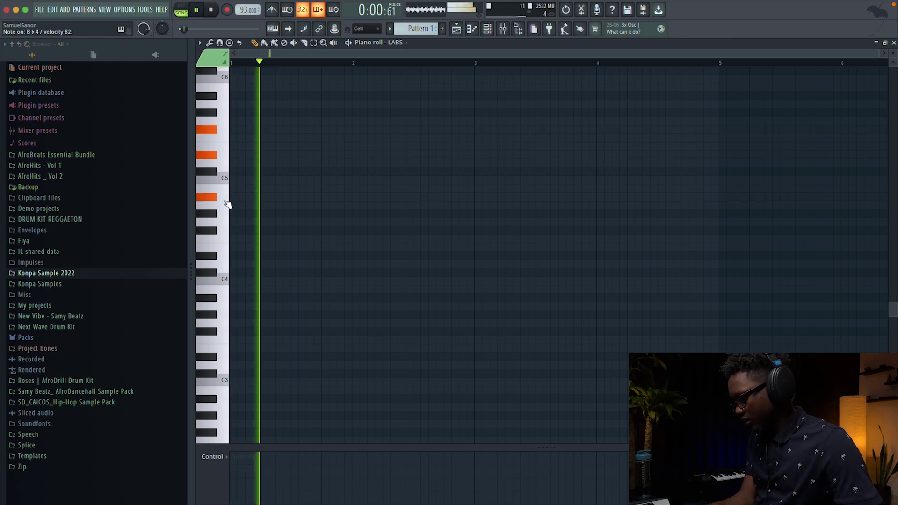
key("space")
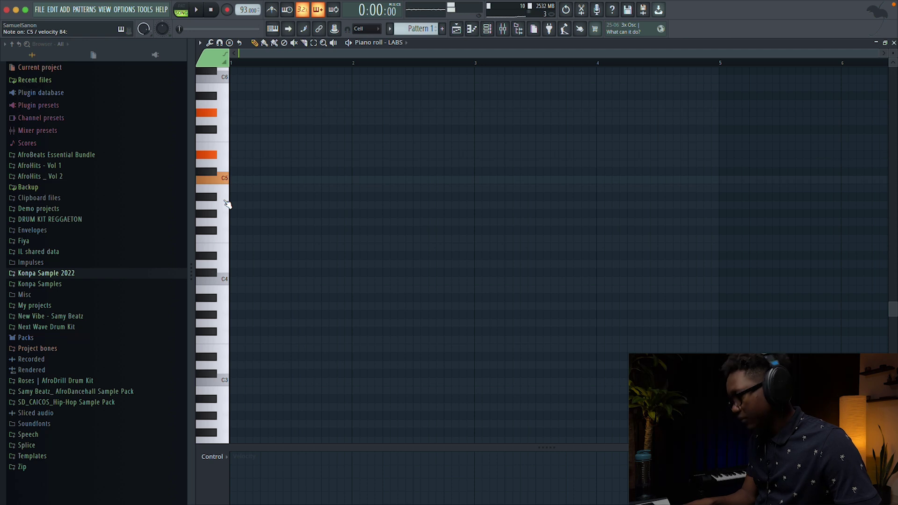
Draw the opening chord Bb4, Db5 and Gb5 at the start of bar 1, about four steps long, and play it against the vocal.
left_click(232, 196)
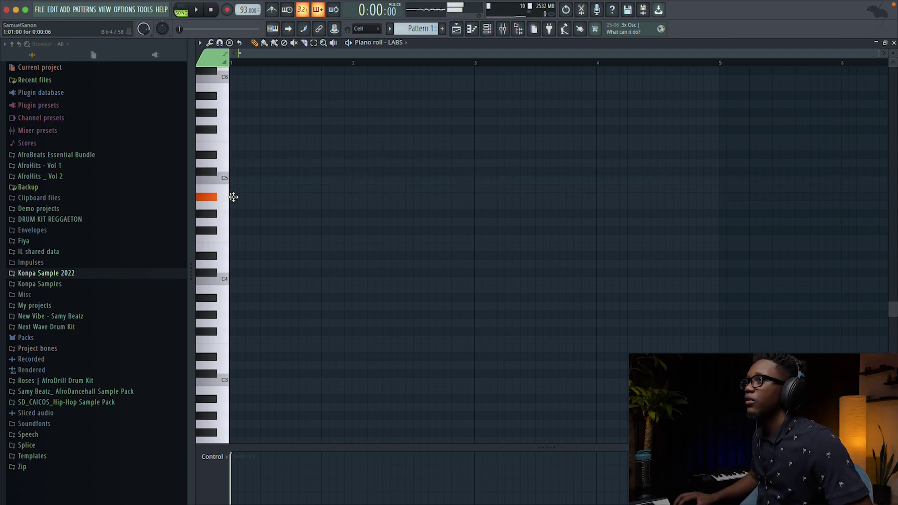
left_click_drag(233, 197, 271, 197)
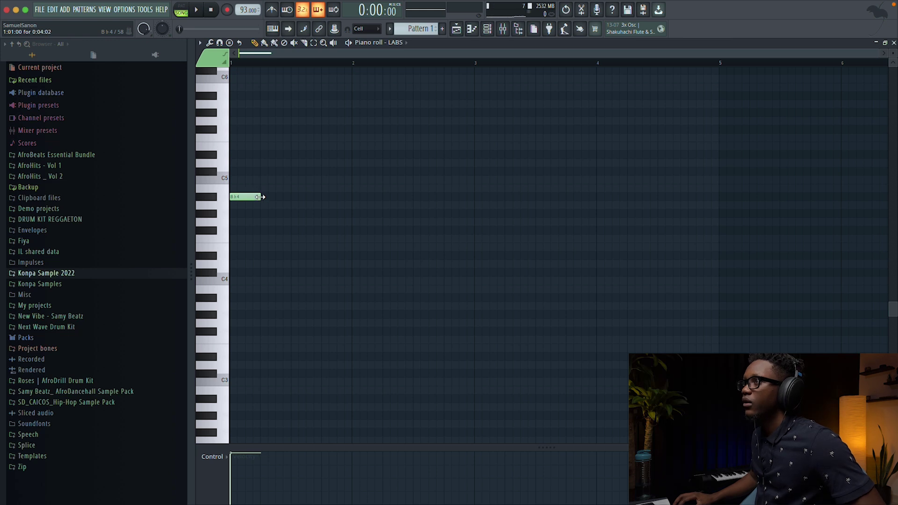
left_click(237, 154)
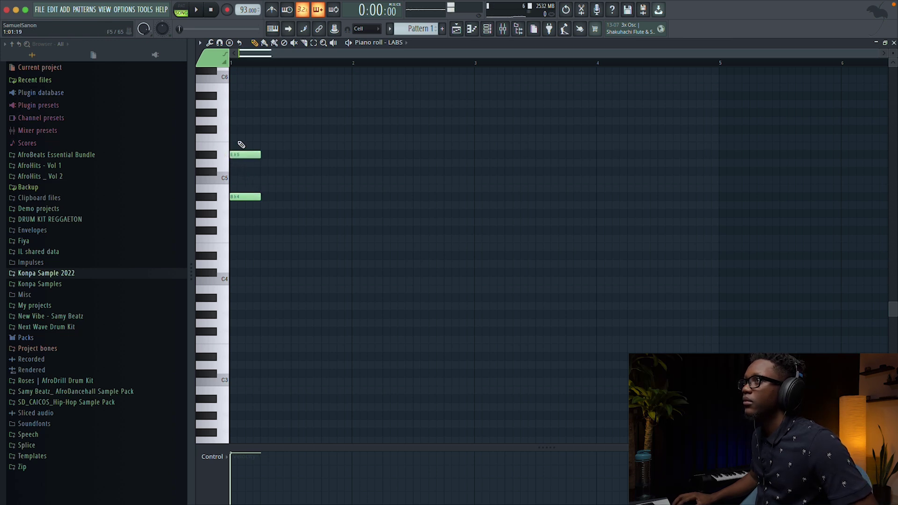
left_click(244, 129)
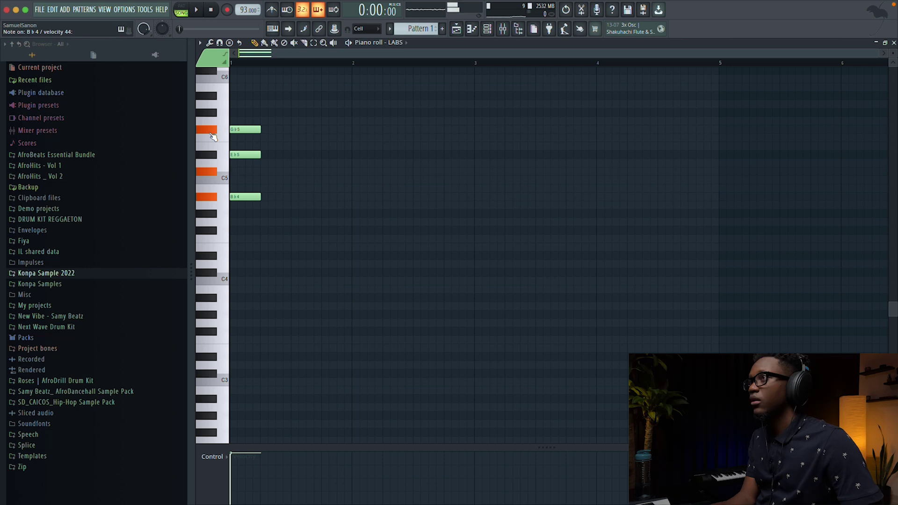
left_click_drag(243, 158, 243, 171)
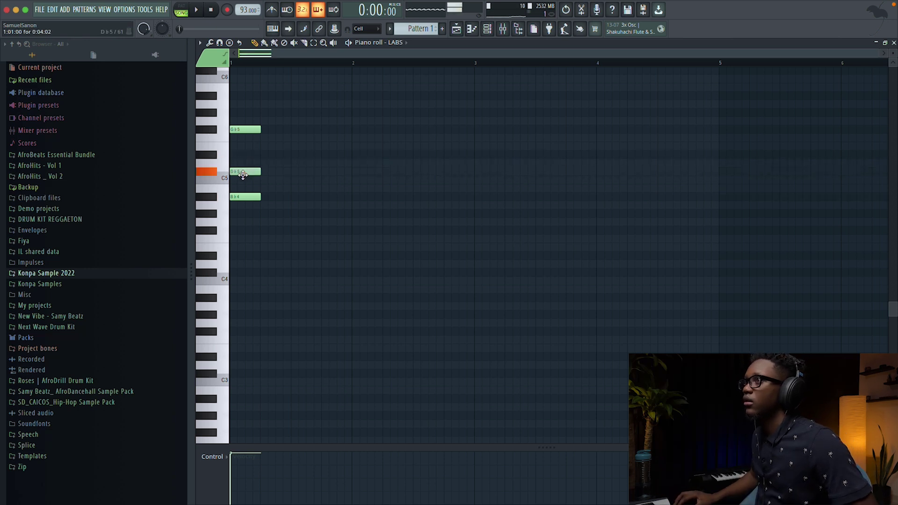
key("space")
key("space")
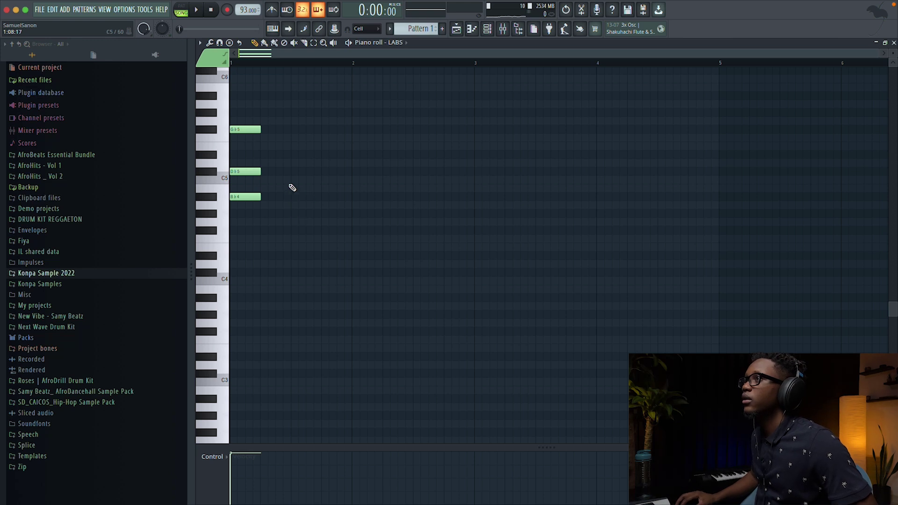
Add a second chord of C5, Eb5 and Ab5 halfway through bar 1 and play it with the vocal.
left_click(292, 181)
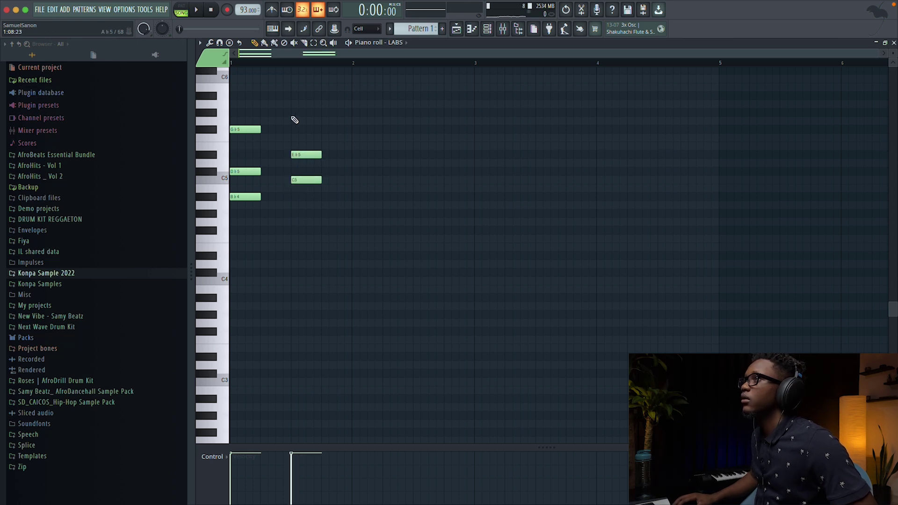
left_click(302, 113)
key("space")
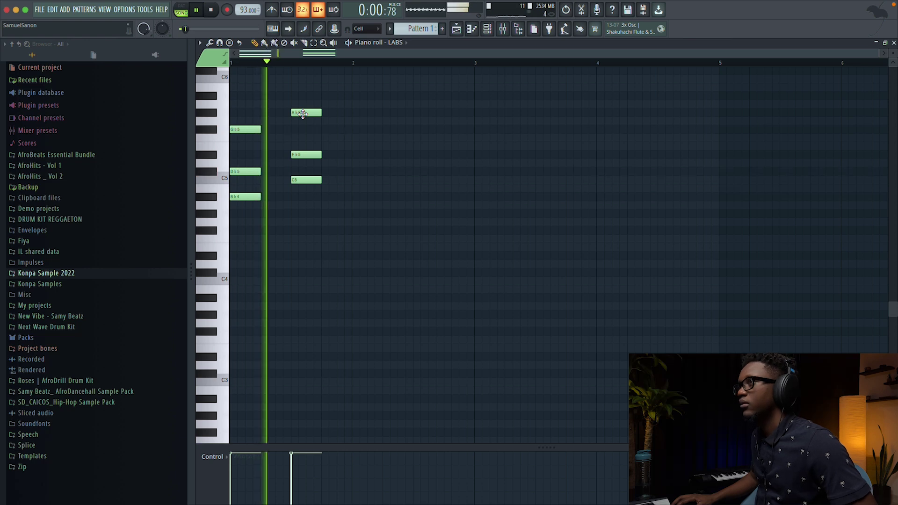
key("space")
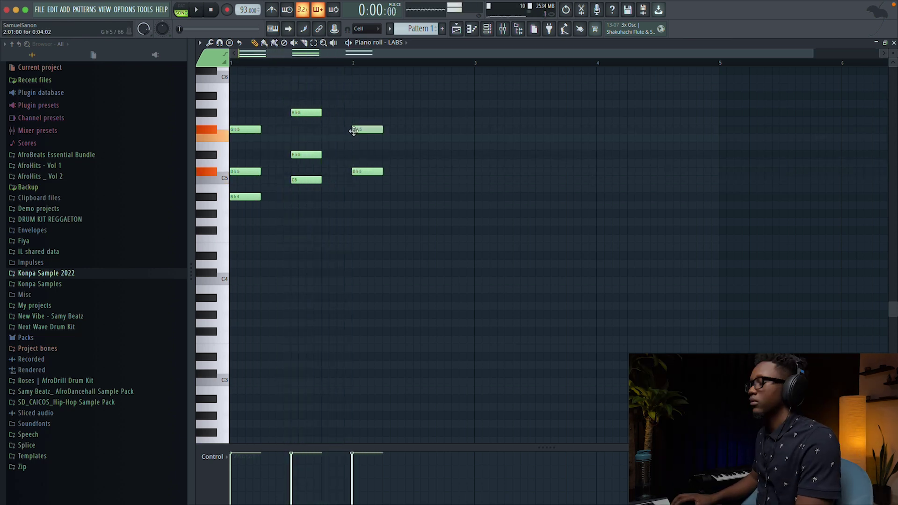
Add three chords in bar 2 on beats 1 to 3: Db5-F5-Bb5, C5-Eb5-Ab5 and Db5-Gb5-Bb5.
scroll(393, 196, "up", 5)
key("space")
scroll(390, 236, "down", 3)
key("space")
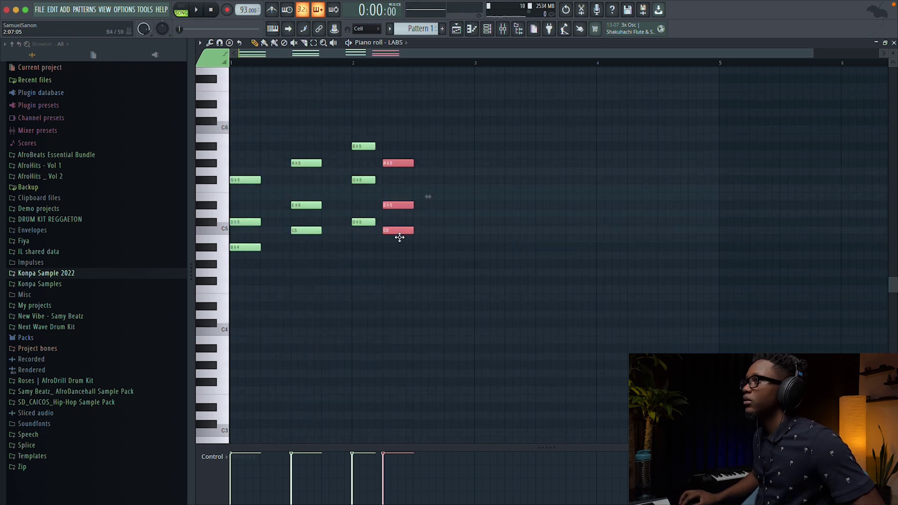
key("space")
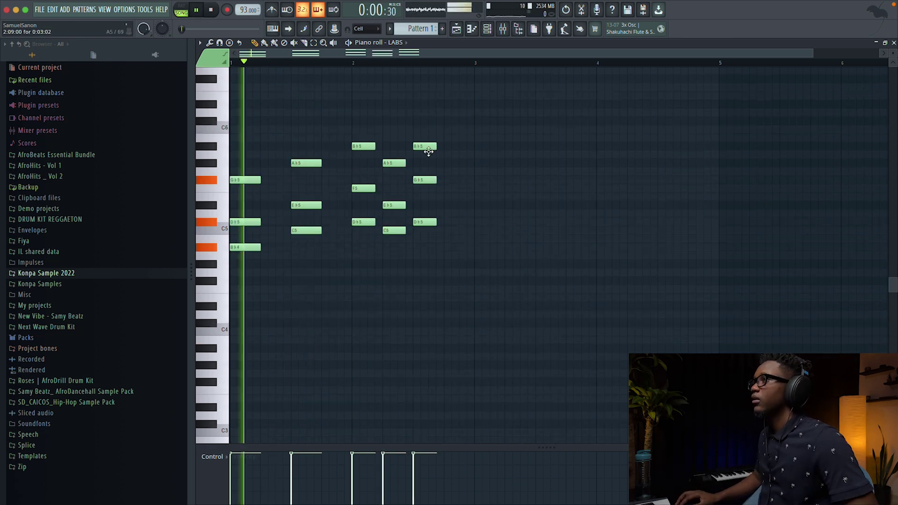
key("space")
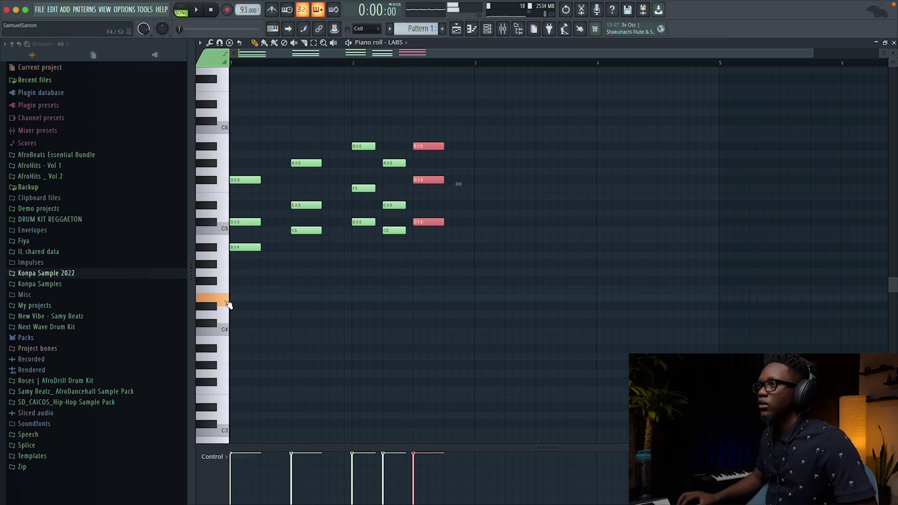
Add bass notes Eb4, Ab4 and F4 under the first three chords and play them with the vocal.
left_click(209, 309)
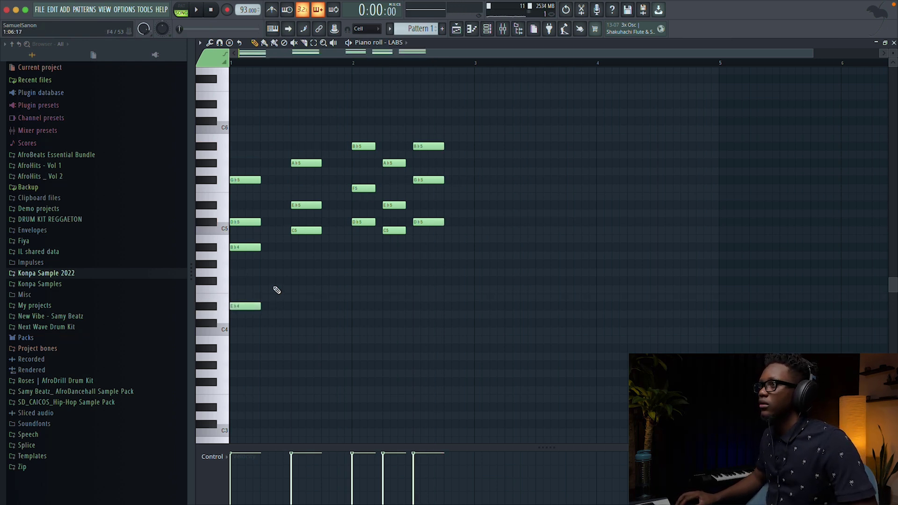
key("space")
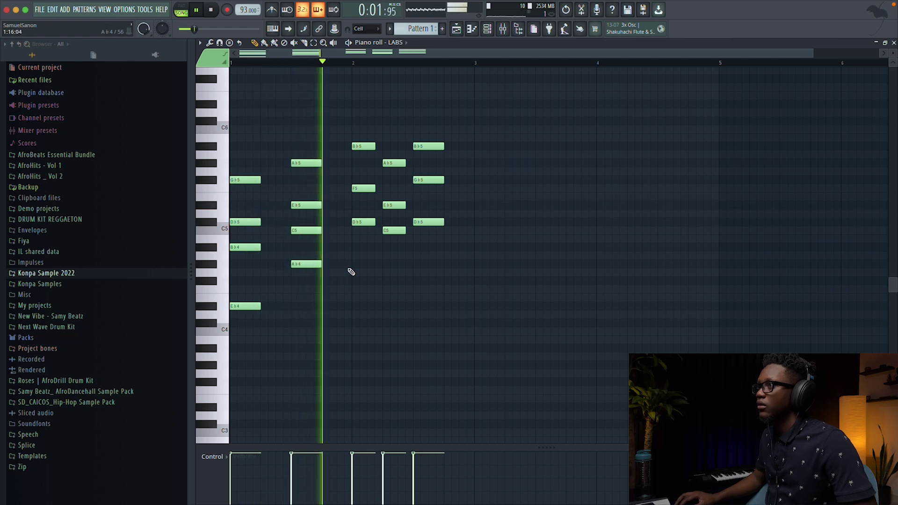
key("space")
left_click(354, 272)
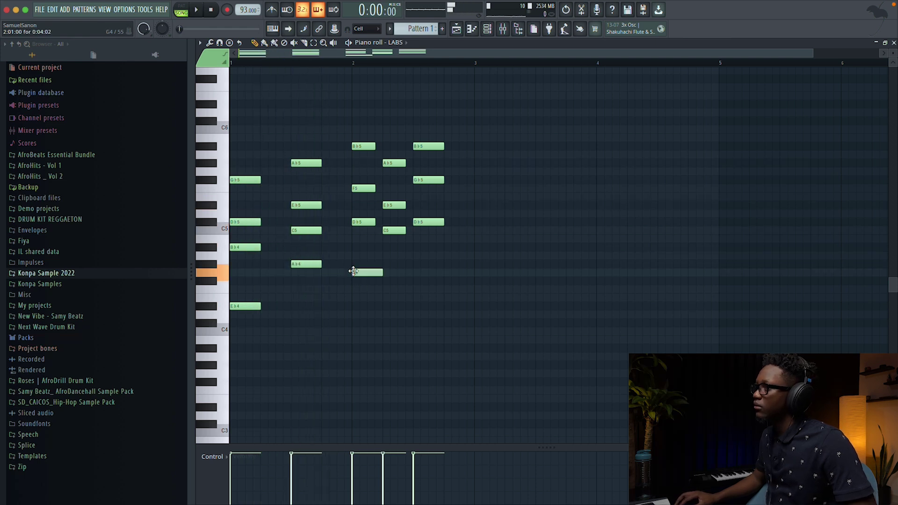
left_click_drag(368, 275, 368, 295)
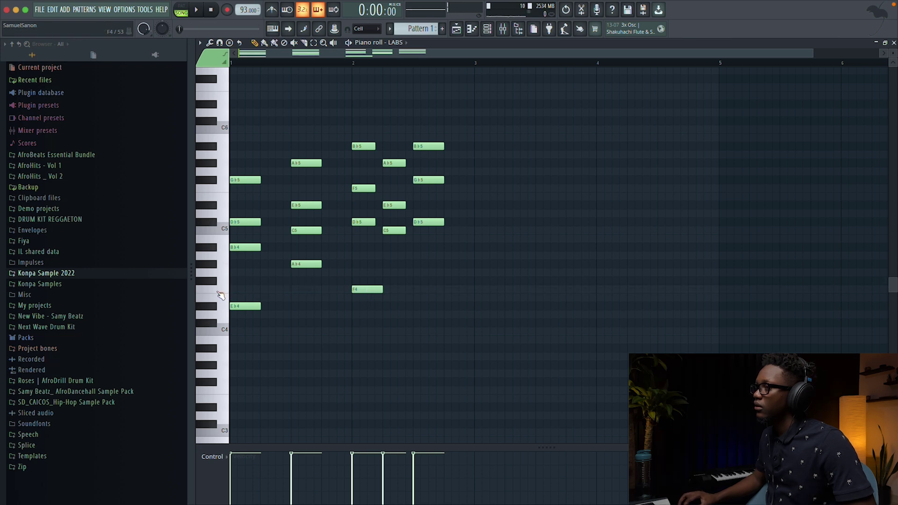
key("space")
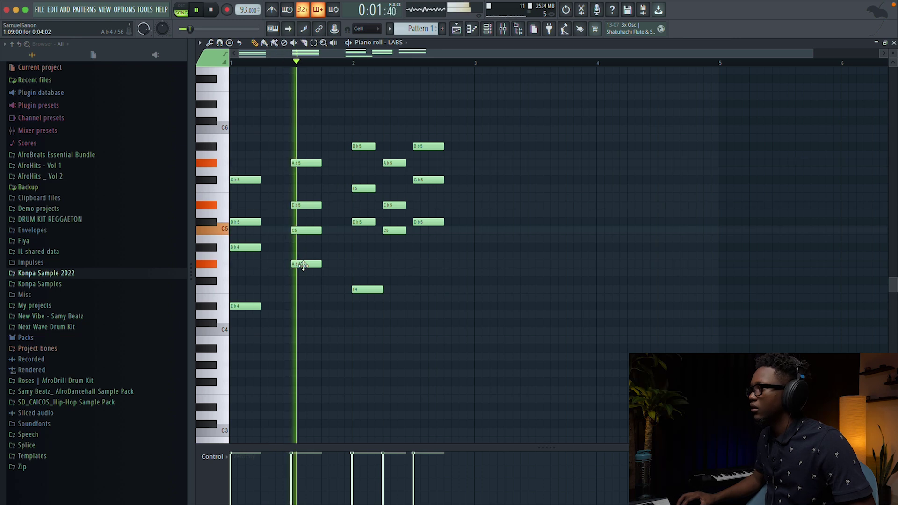
Lower the second chord's bass note to F4 and raise the third chord's bass note to Bb4, checking each by playback.
key("space")
left_click_drag(303, 265, 303, 288)
key("space")
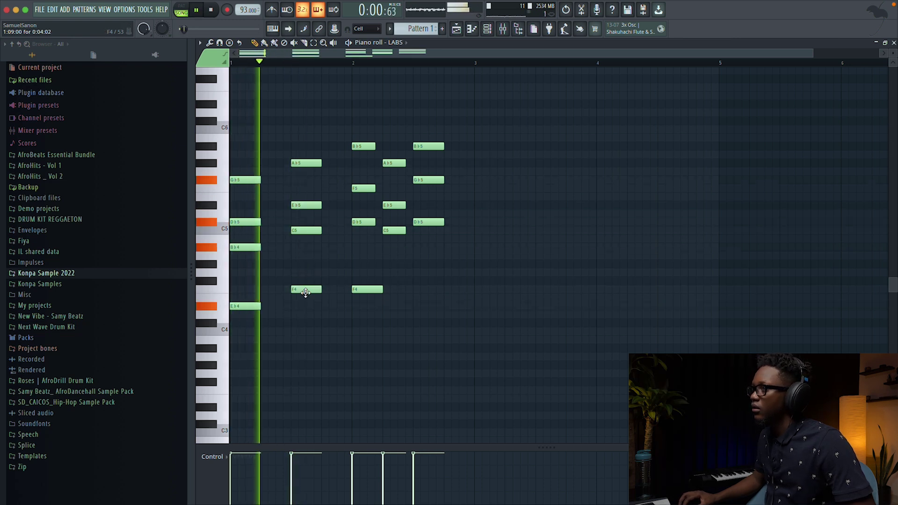
key("space")
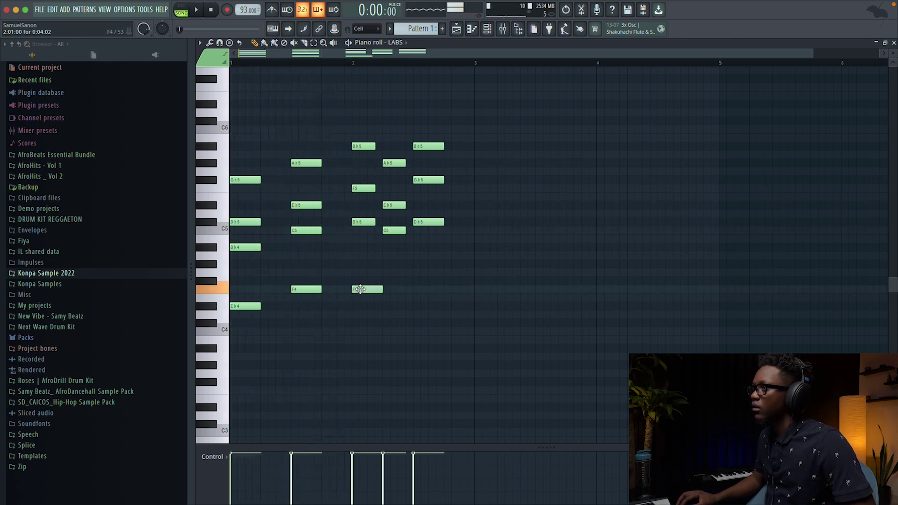
left_click_drag(353, 293, 360, 247)
key("space")
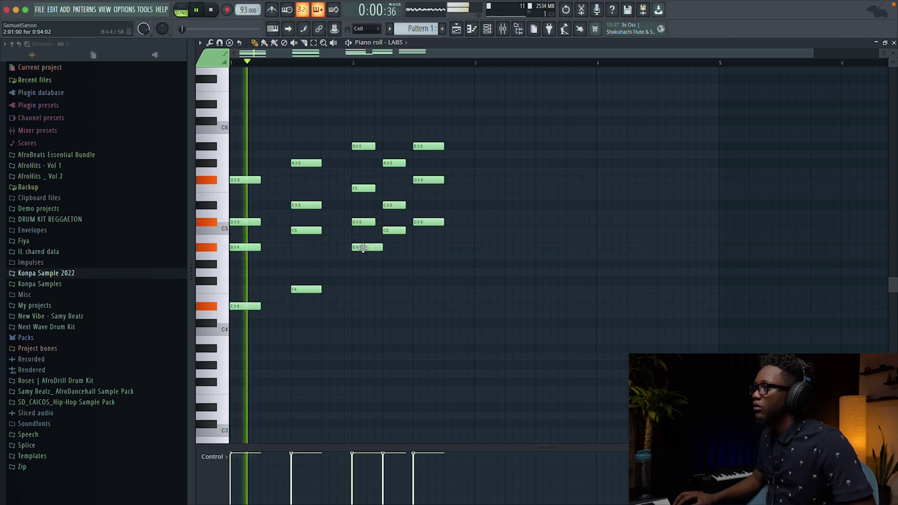
Add bass notes F4 and Gb4 under the last two chords, shorten the Bb4 to its chord's length, and play the progression.
left_click(388, 289)
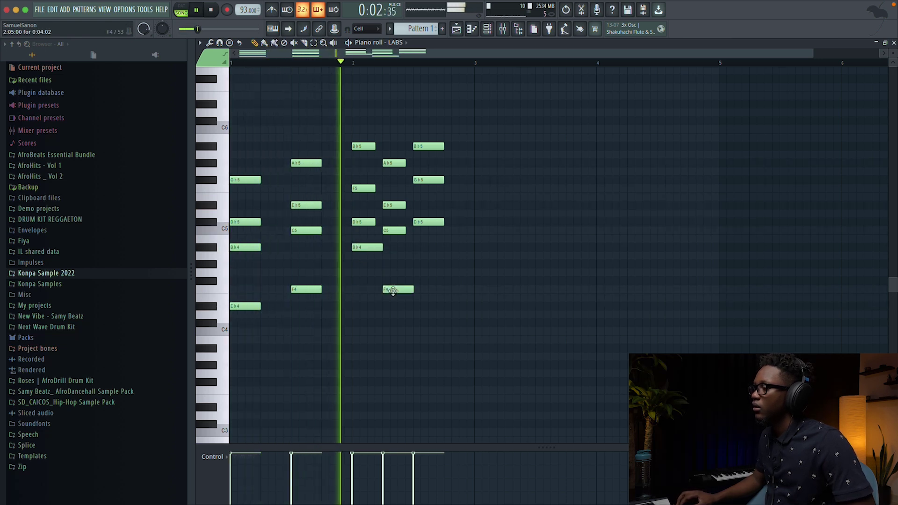
key("space")
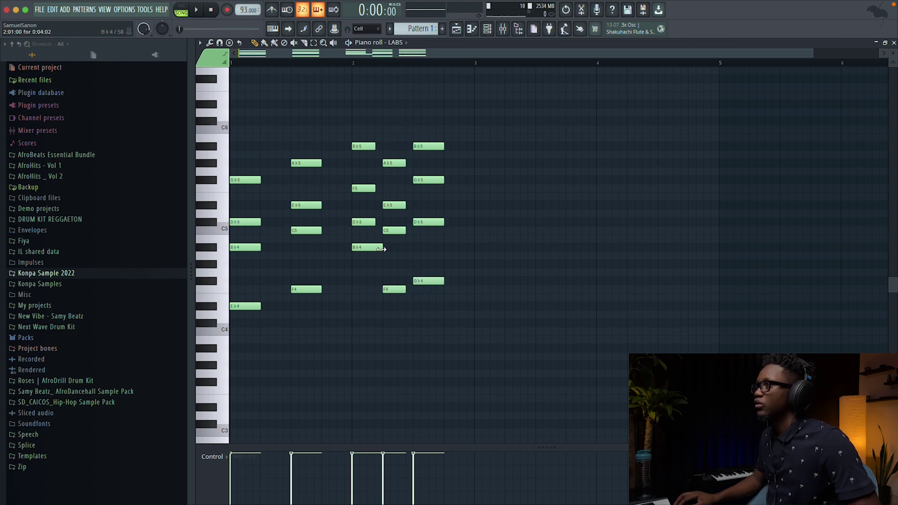
key("space")
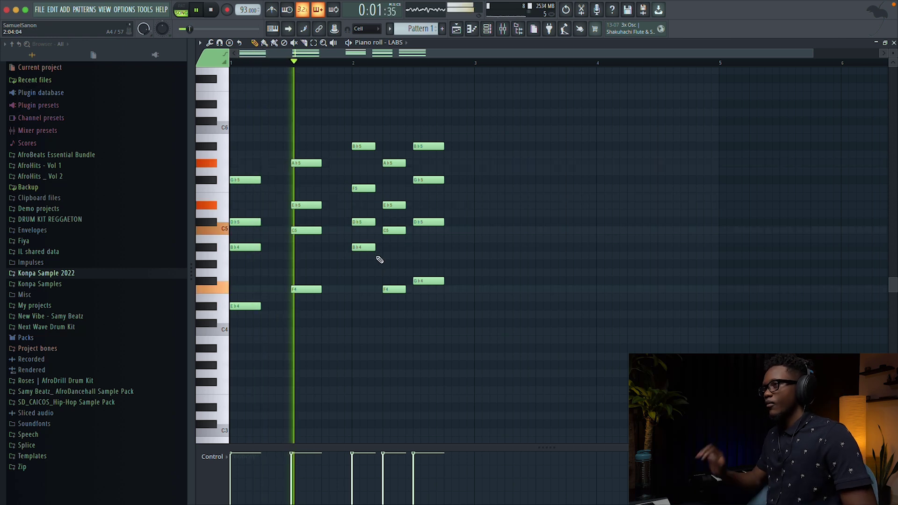
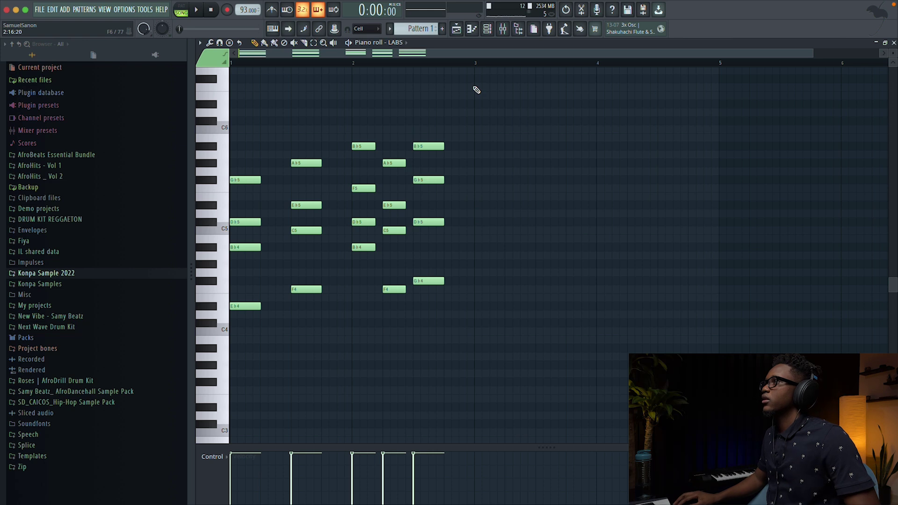
Duplicate the two-bar LABS chord progression with its bass notes into bars 3 and 4.
key("ctrl+a")
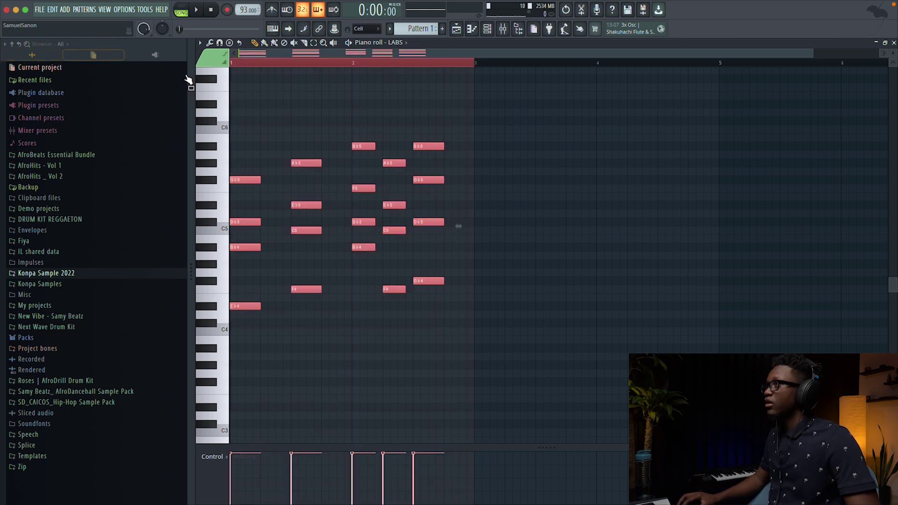
key("ctrl+b")
left_click(894, 43)
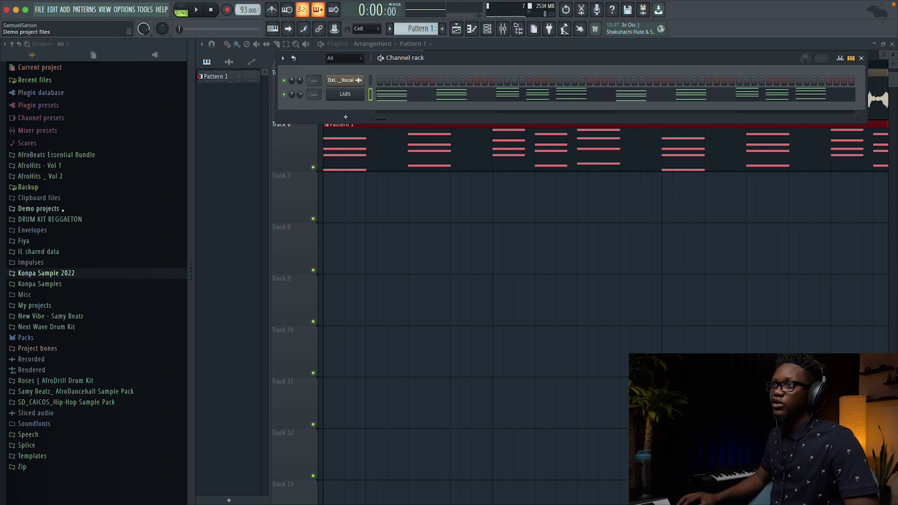
Add the Gwo Vant Bass sample from the Fiya Bonus folder as a new channel in the channel rack.
left_click(26, 241)
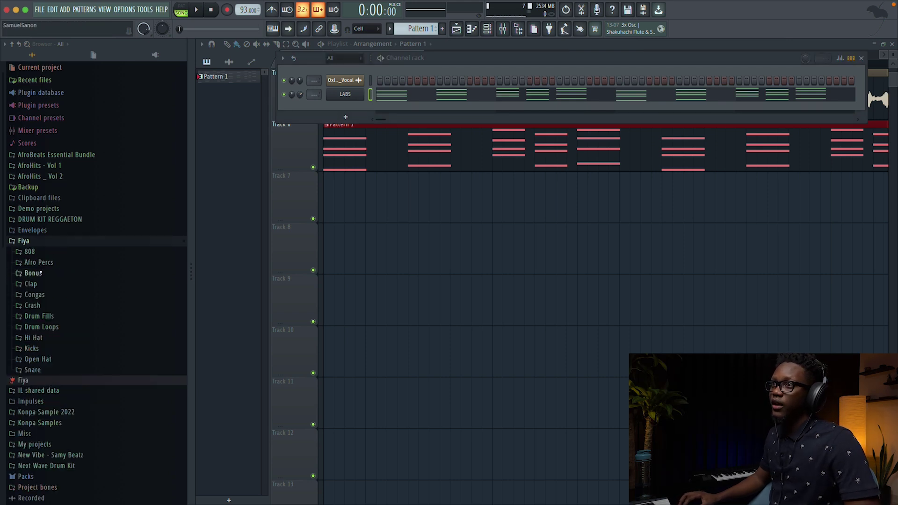
left_click(34, 273)
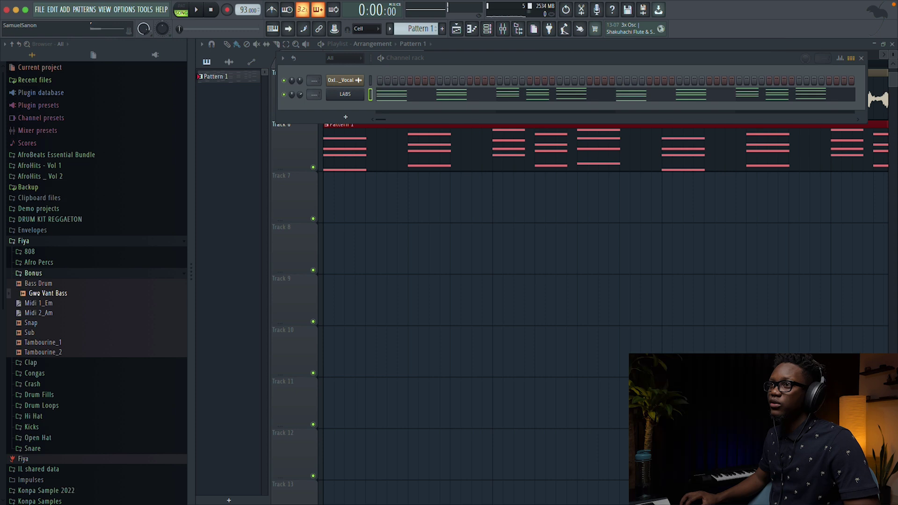
left_click_drag(238, 253, 346, 105)
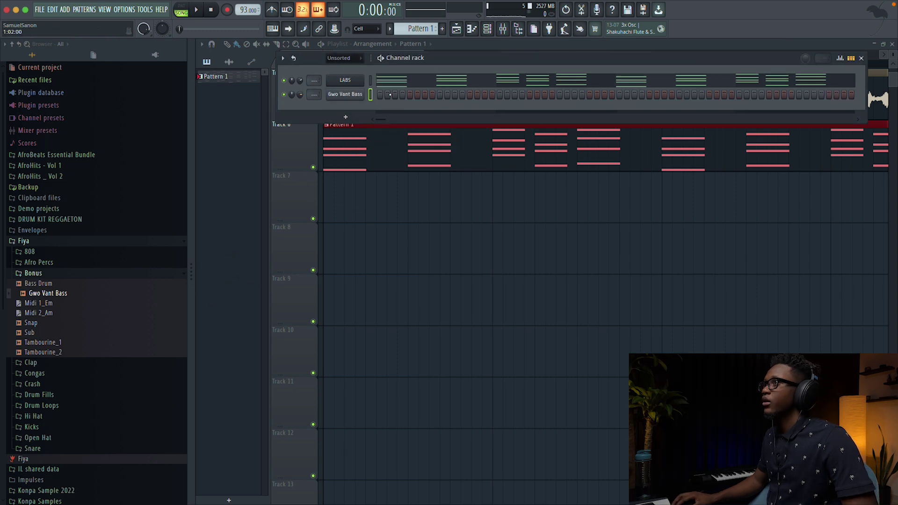
Copy the lowest note of every LABS chord into the Gwo Vant Bass piano roll and play the bass line.
left_click(412, 83)
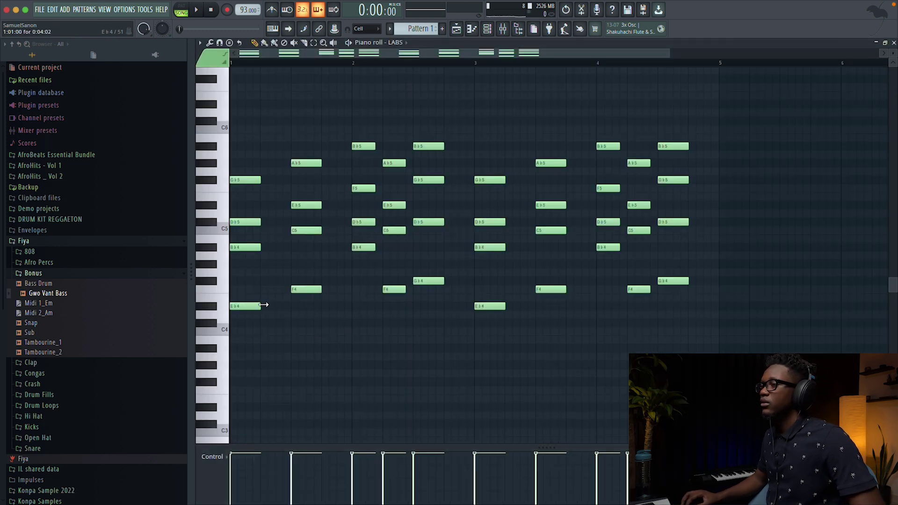
left_click_drag(275, 320, 230, 294)
left_click_drag(337, 309, 285, 280)
left_click_drag(393, 268, 350, 235)
left_click_drag(538, 325, 382, 269)
left_click_drag(688, 295, 613, 275)
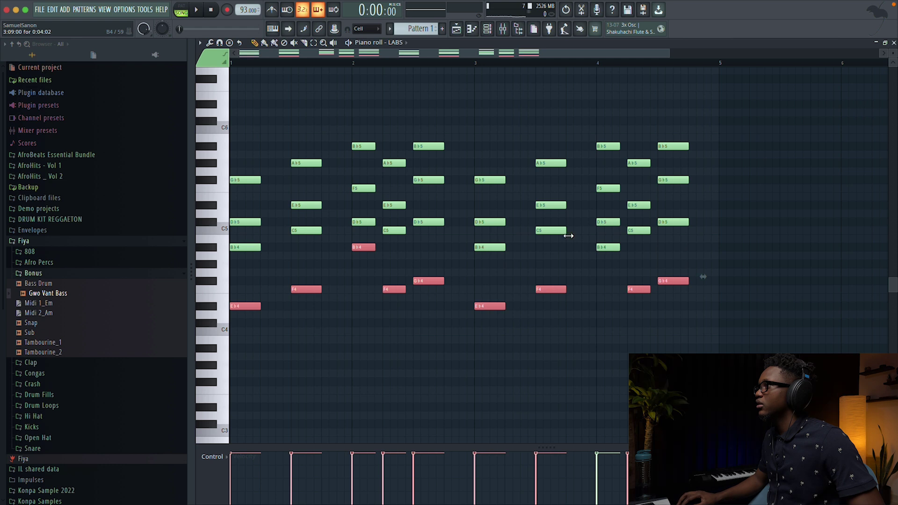
left_click_drag(614, 259, 594, 237)
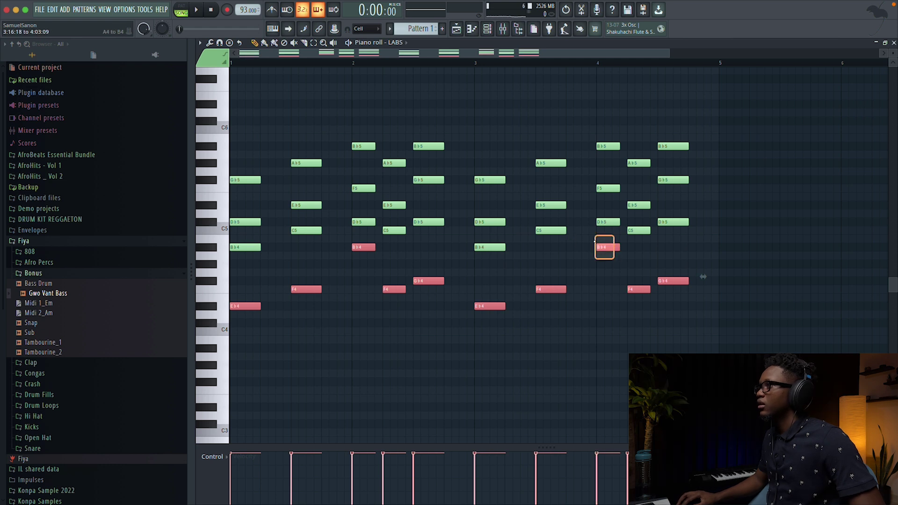
left_click(401, 43)
left_click(420, 91)
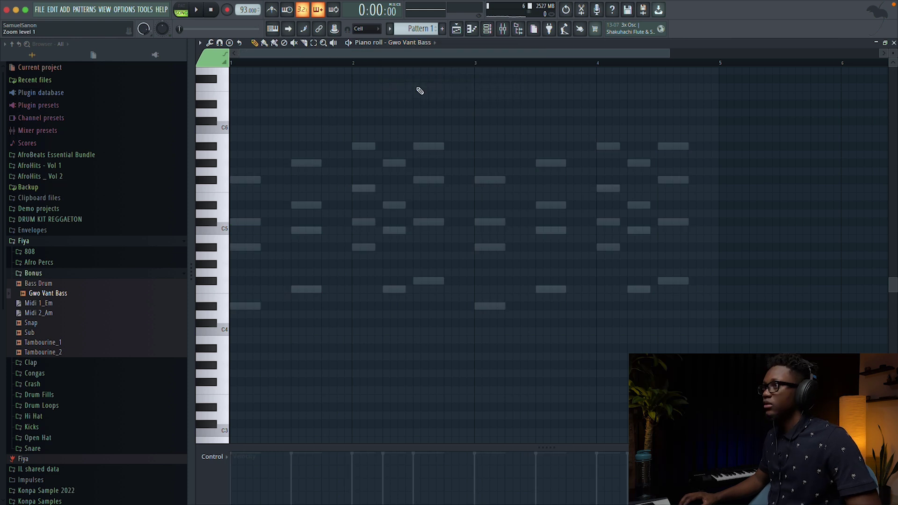
key("ctrl+v")
key("space")
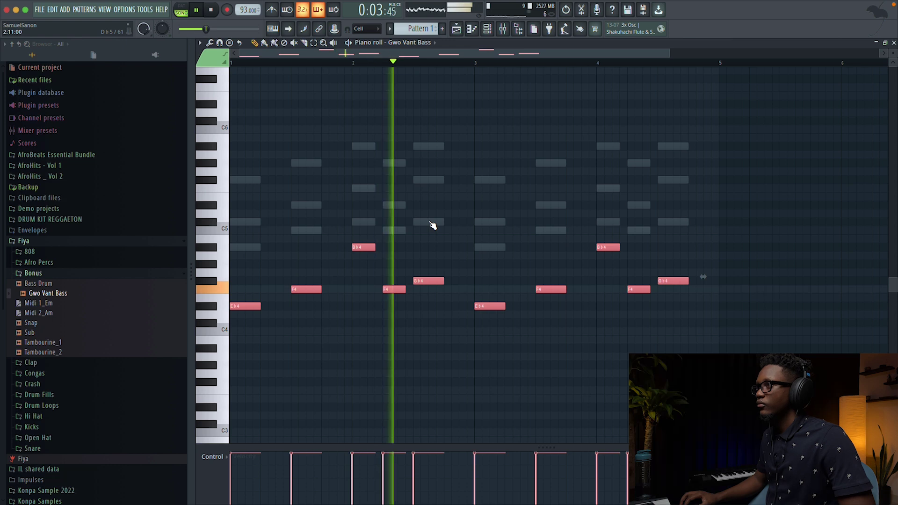
key("space")
Add a short F4 passing note at the end of bar 2 in the bass line and play it with the vocal.
left_click(461, 289)
left_click_drag(481, 291, 475, 290)
key("space")
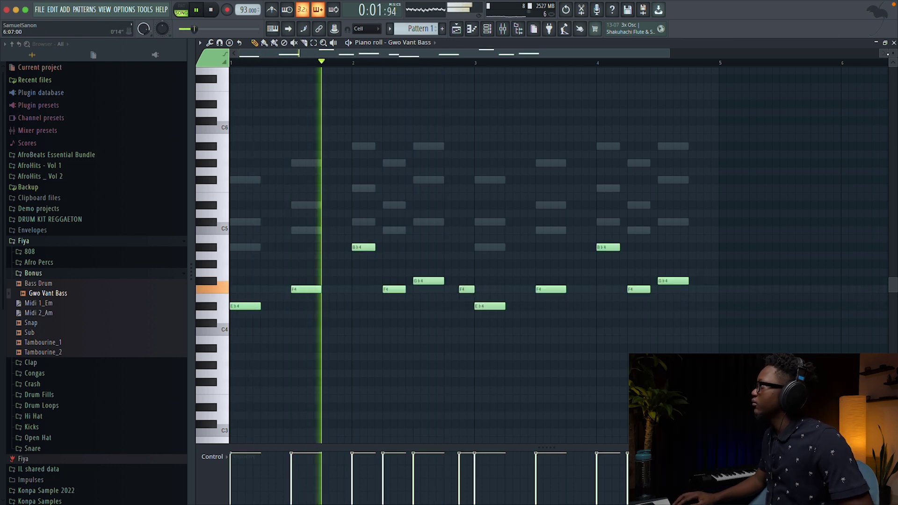
key("F7")
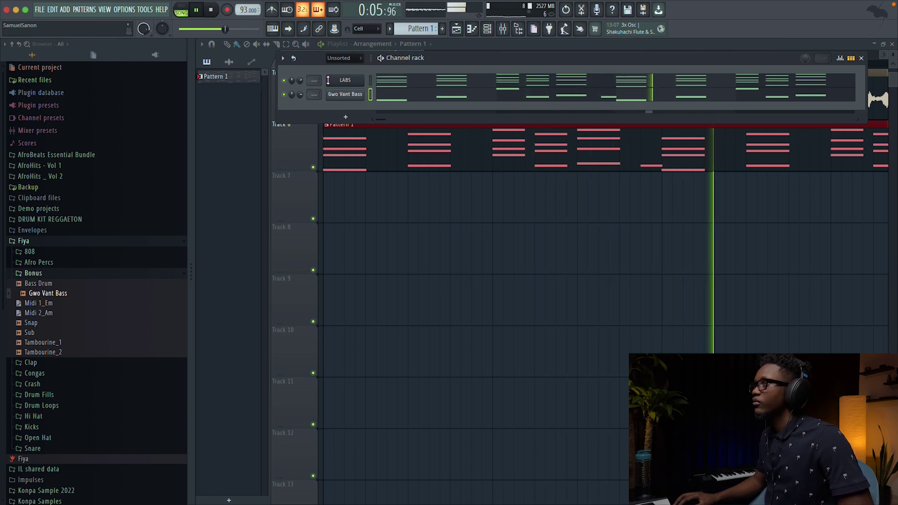
left_click_drag(423, 58, 410, 163)
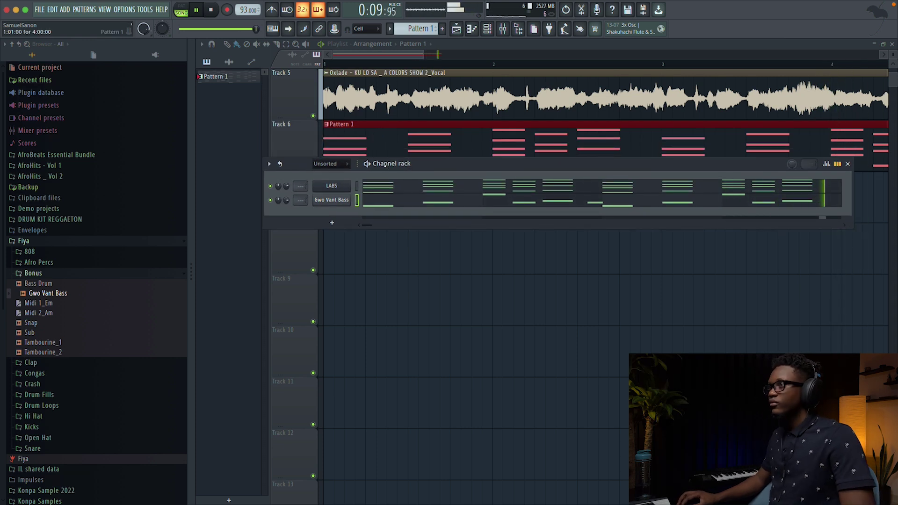
key("space")
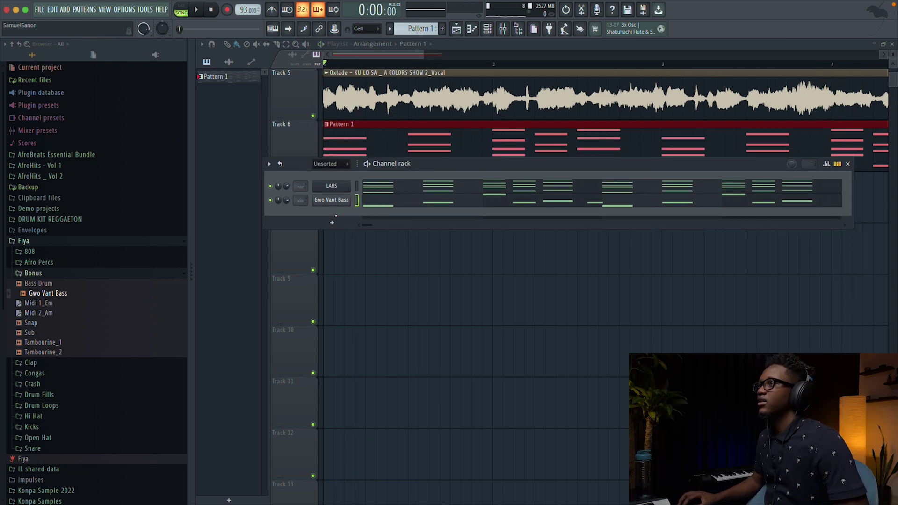
Add a FLEX instrument and load the Dark Star Hybrid preset from the Essential Guitars pack.
left_click(332, 223)
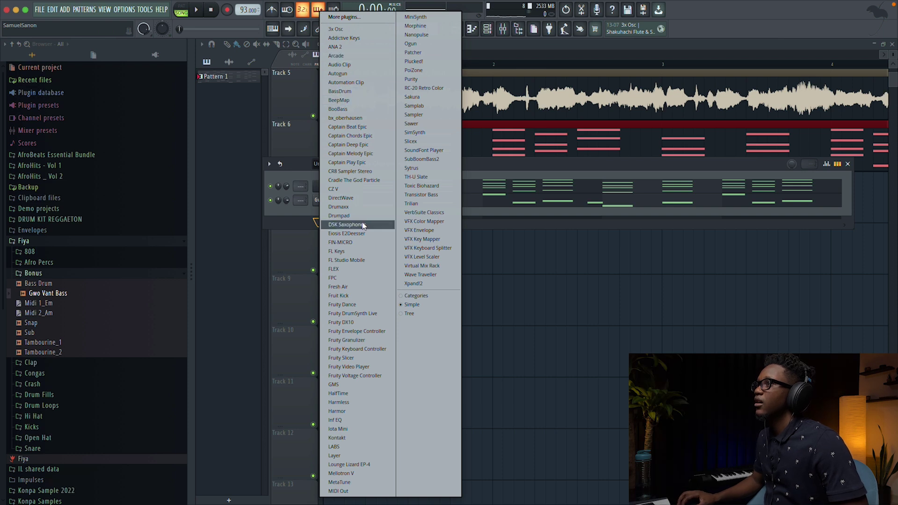
left_click(345, 269)
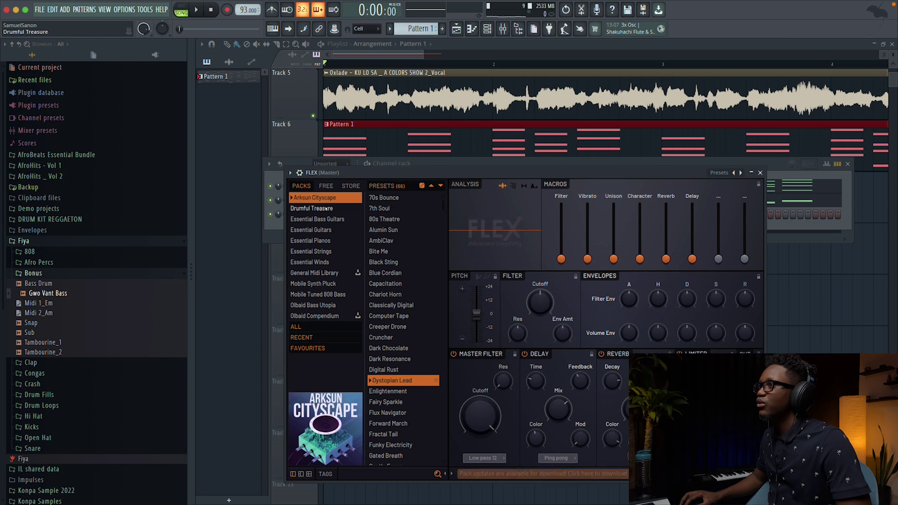
left_click(323, 230)
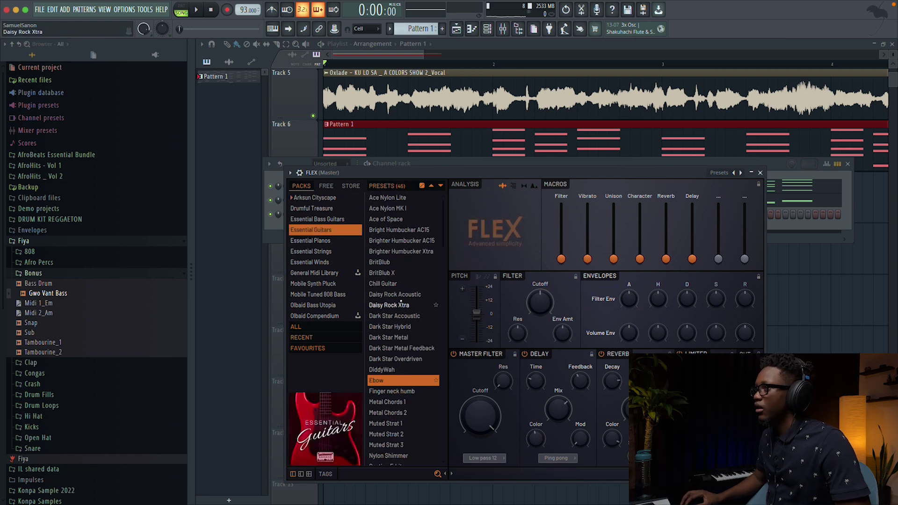
left_click(404, 327)
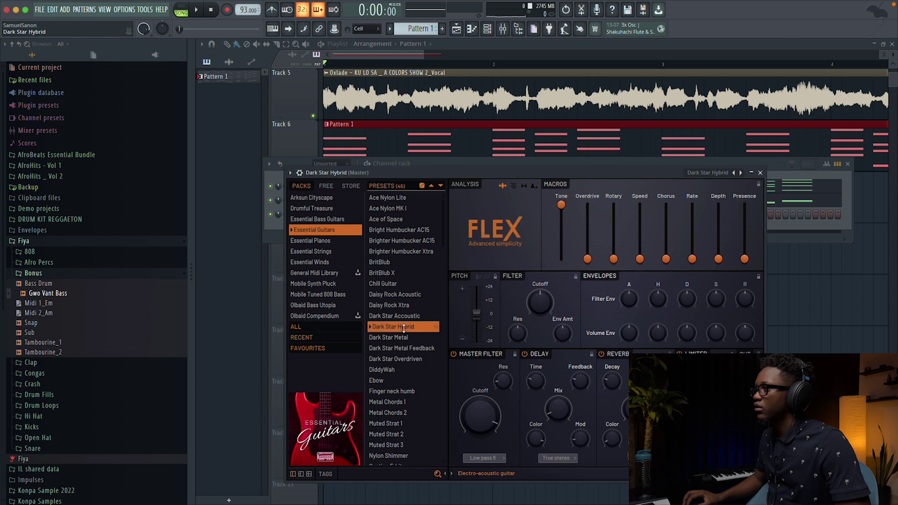
left_click(760, 173)
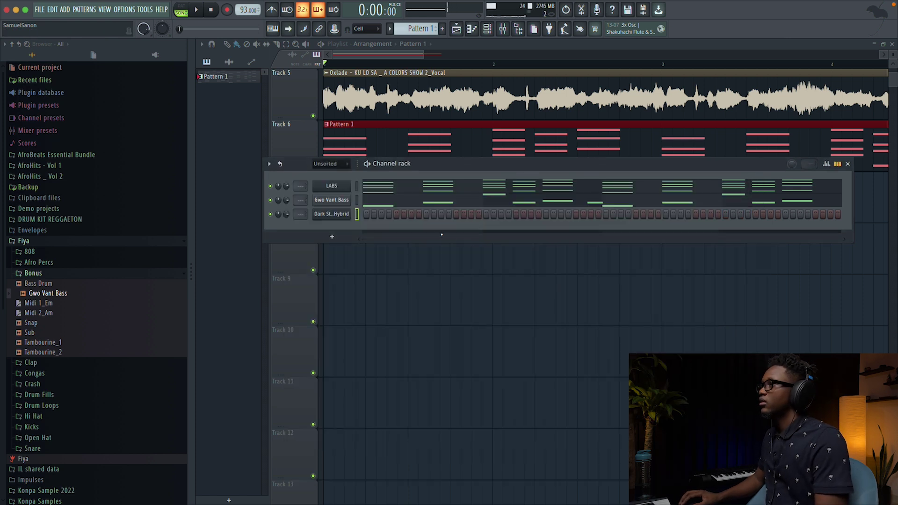
Draw a staggered arpeggio of Eb4, Bb4, Db5 and Gb5 over the first chord in the Dark Star Hybrid channel, one step apart.
right_click(346, 214)
left_click(357, 212)
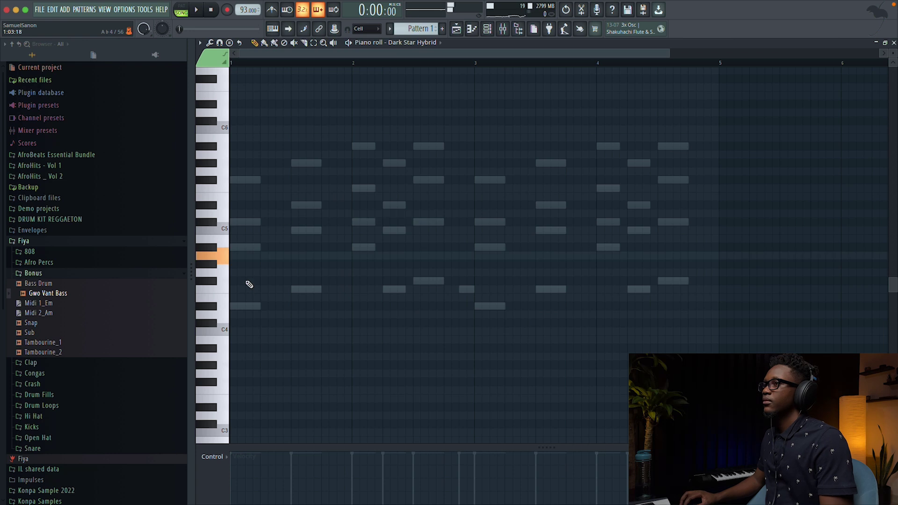
left_click(231, 305)
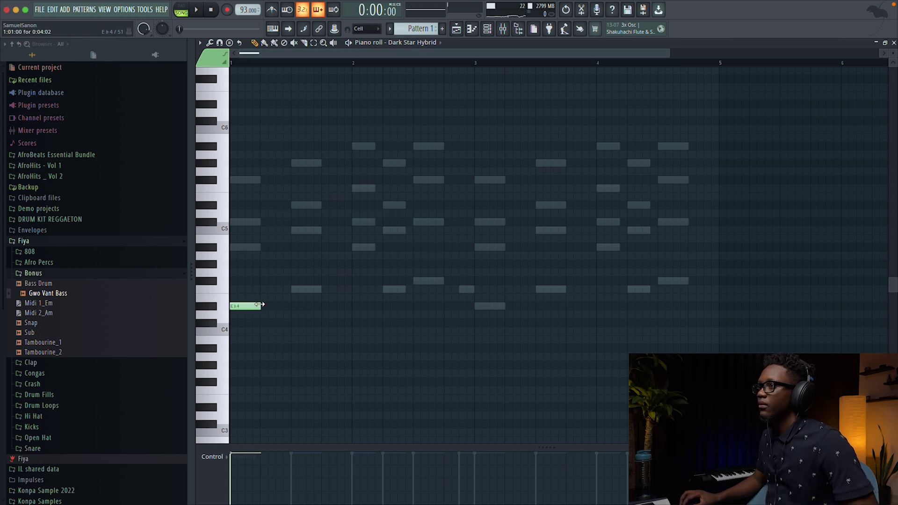
left_click(243, 248)
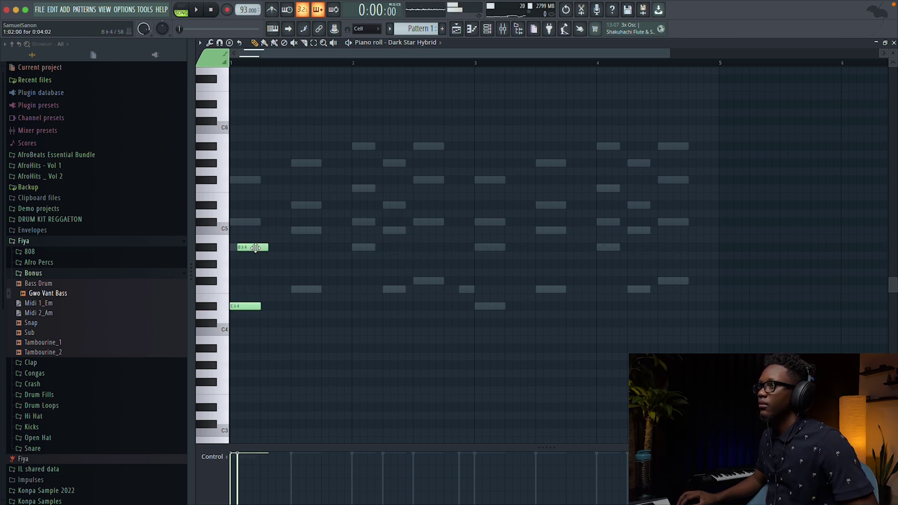
left_click(248, 222)
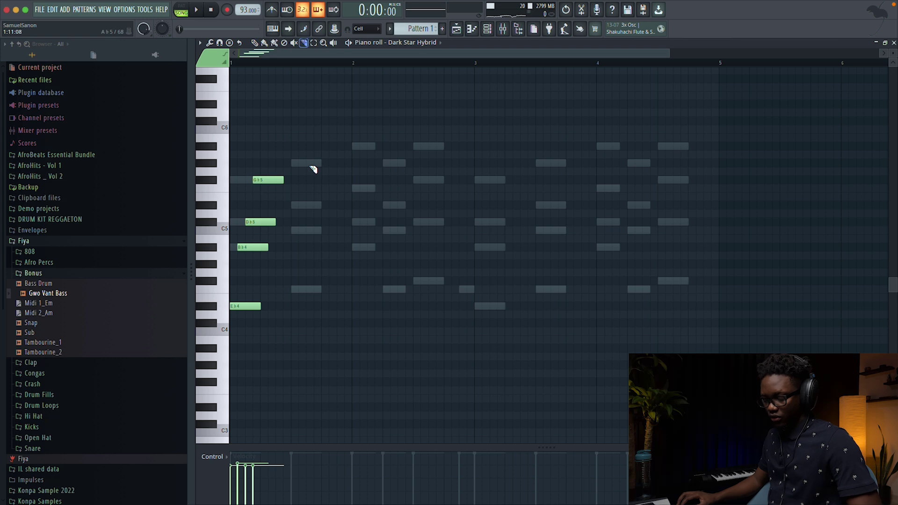
Slice the arpeggio notes at the first chord's end and delete the overhanging pieces so all four end together.
left_click_drag(270, 319, 271, 320)
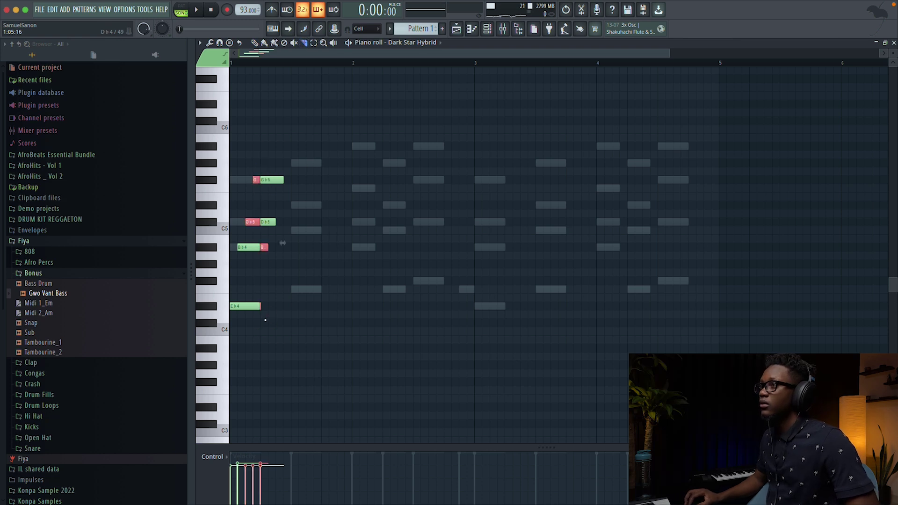
left_click_drag(293, 253, 264, 177)
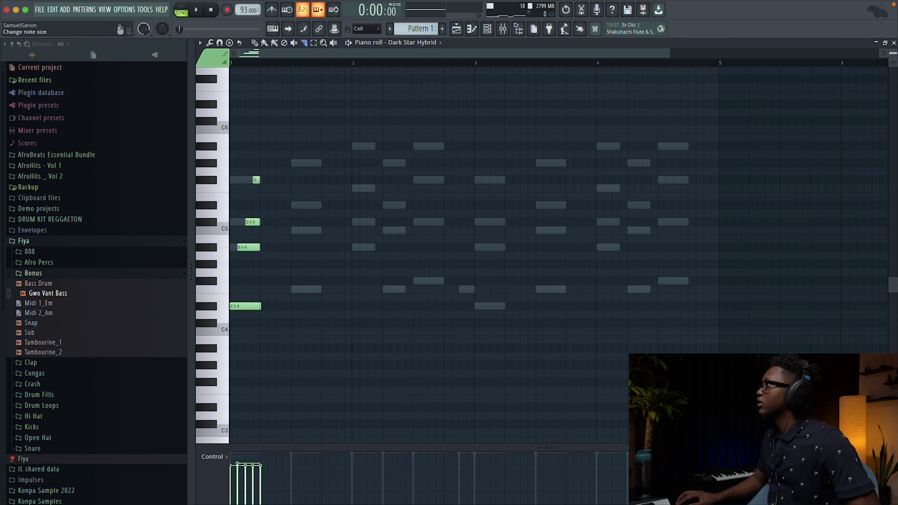
left_click(894, 43)
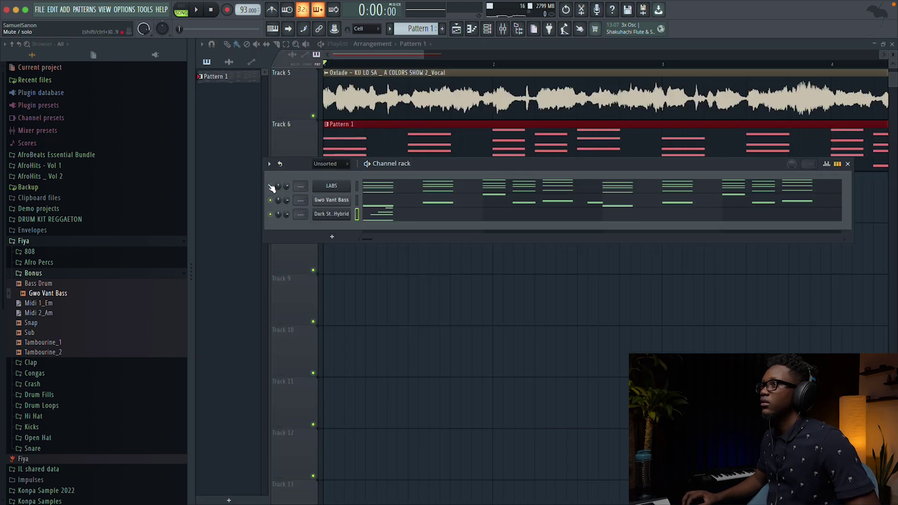
key("space")
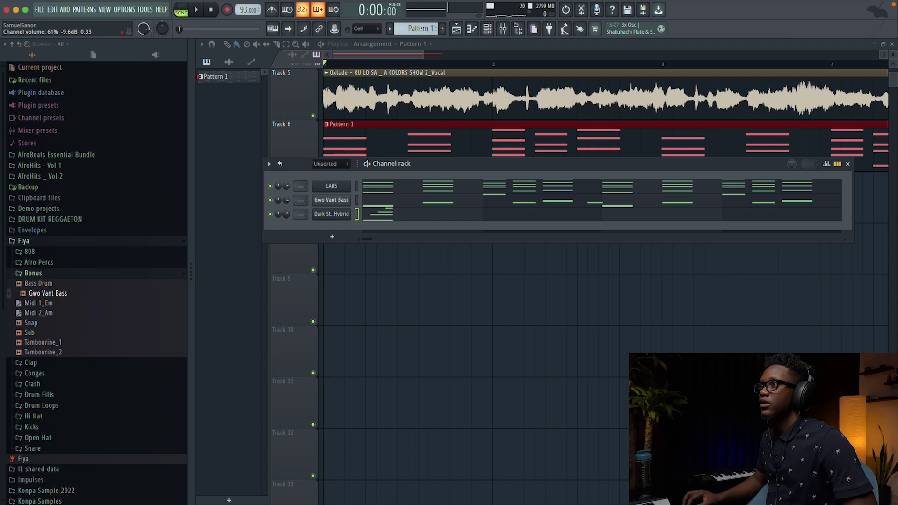
Copy the arpeggio to the second chord on beat 3, repitch it to F4, C5, Eb5 and Ab5, and play it.
left_click(395, 221)
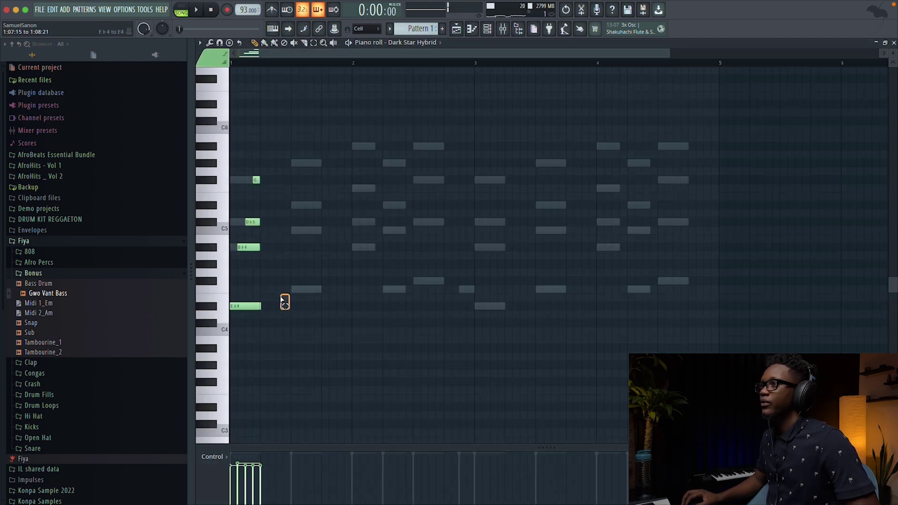
left_click_drag(242, 305, 300, 290)
left_click(320, 262)
key("space")
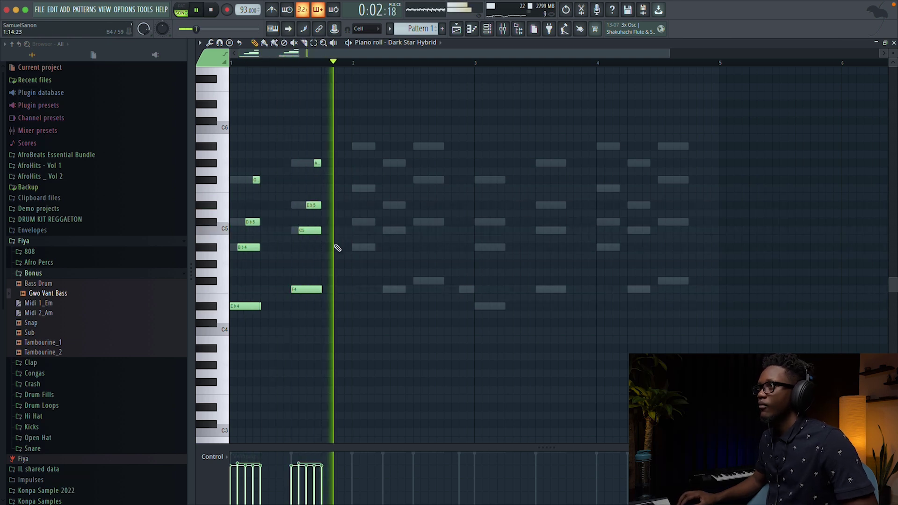
key("space")
Copy the arpeggio to beats 2 and 3 of bar 2, repitching the beat 3 copy to Gb4, Db5, Gb5 and Bb5.
left_click_drag(353, 321, 302, 125)
left_click_drag(302, 289, 426, 281)
left_click(462, 253)
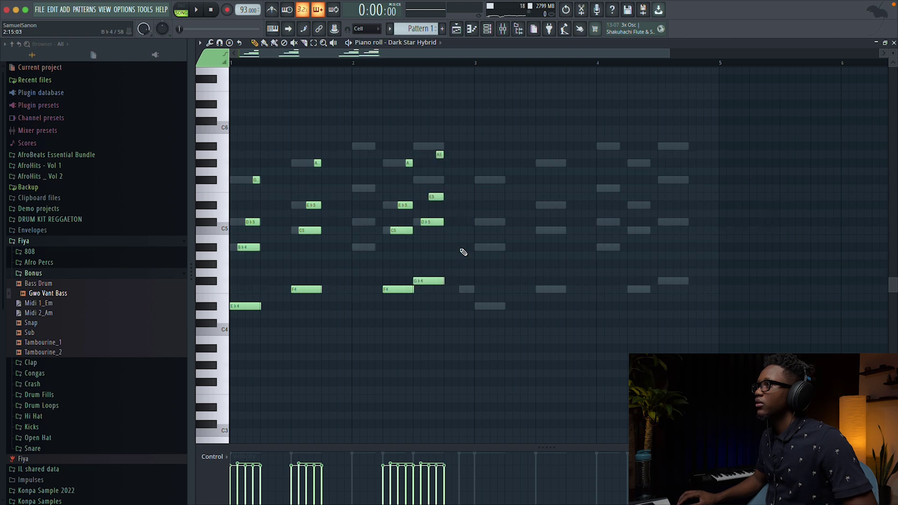
left_click_drag(432, 198, 434, 179)
left_click(439, 146)
Play the guitar arpeggios and duplicate the first two bars into bars 3 and 4.
key("space")
scroll(439, 150, "down", 1)
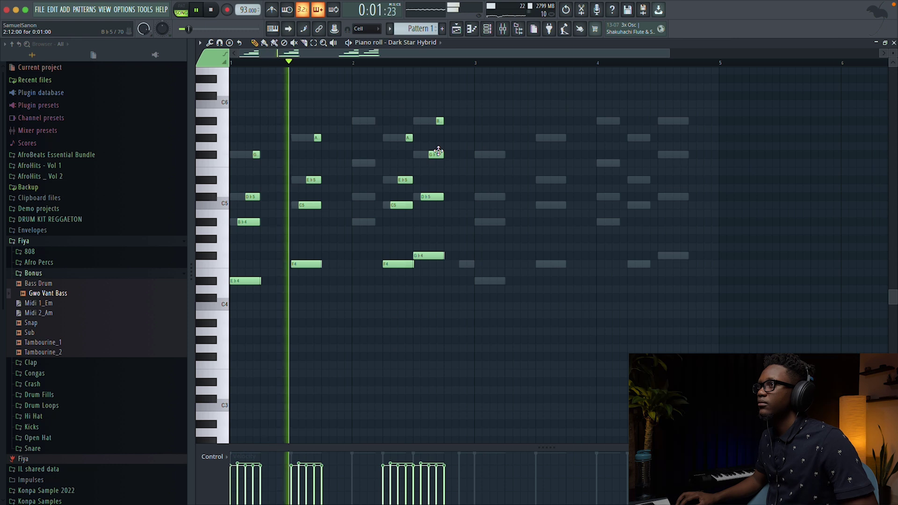
scroll(439, 152, "down", 3)
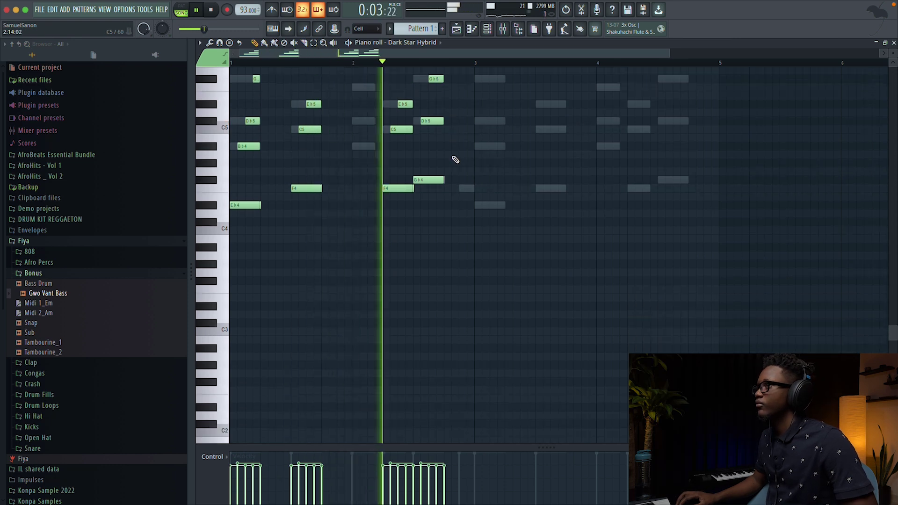
scroll(453, 158, "up", 6)
key("space")
left_click_drag(479, 67, 155, 70)
key("ctrl+b")
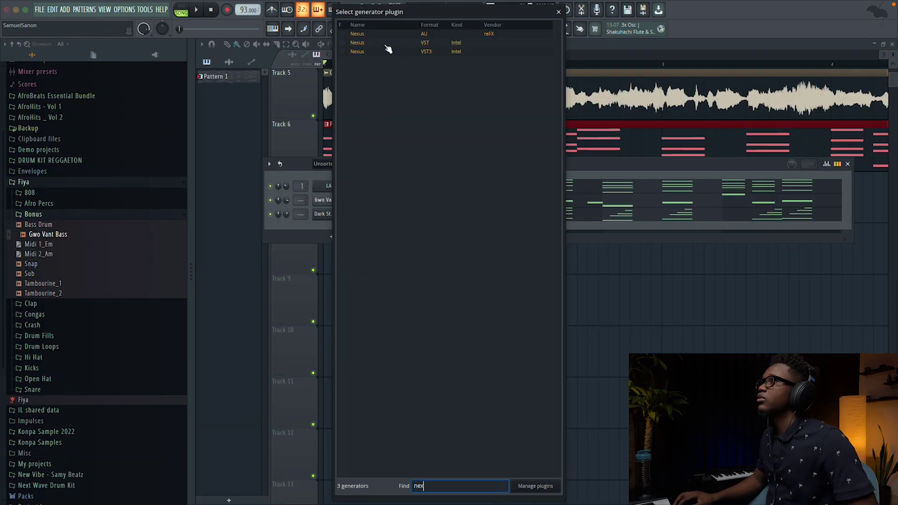
Add the Nexus VST generator and load the Evergreen preset from the Trancegate category of Factory Presets.
double_click(384, 43)
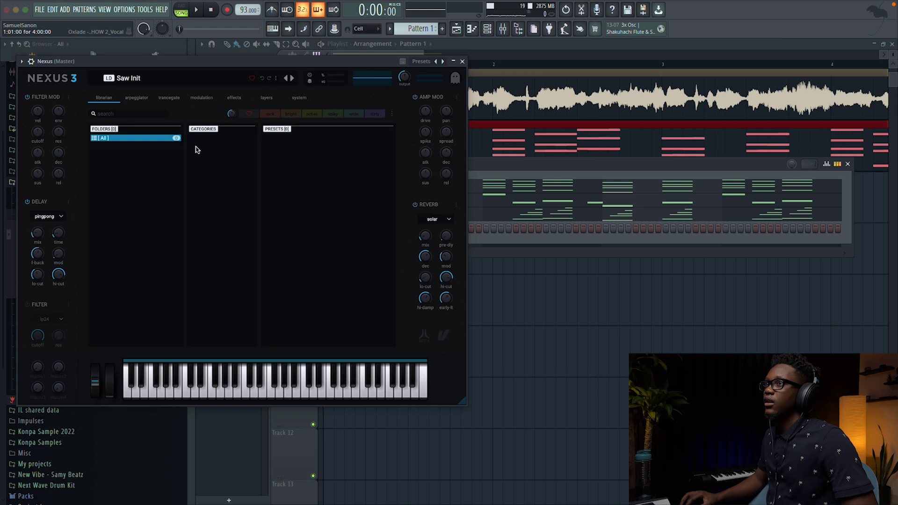
left_click(121, 152)
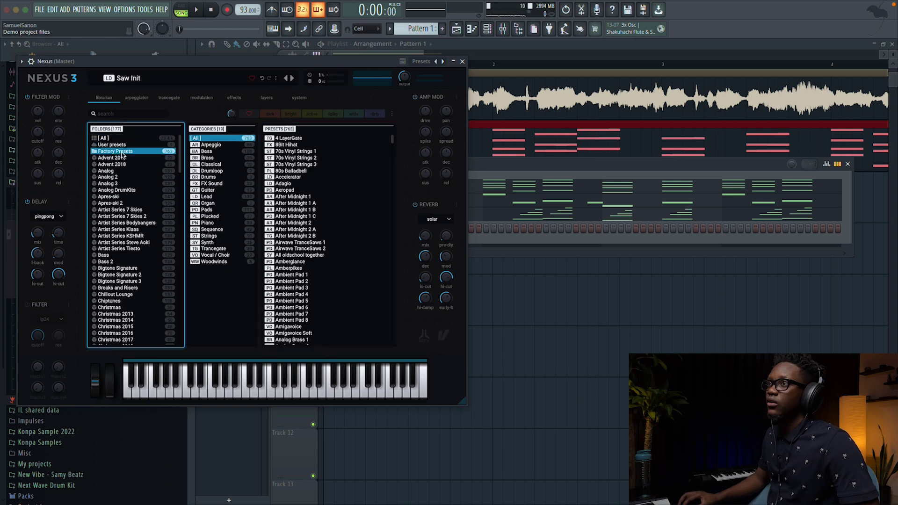
left_click(216, 249)
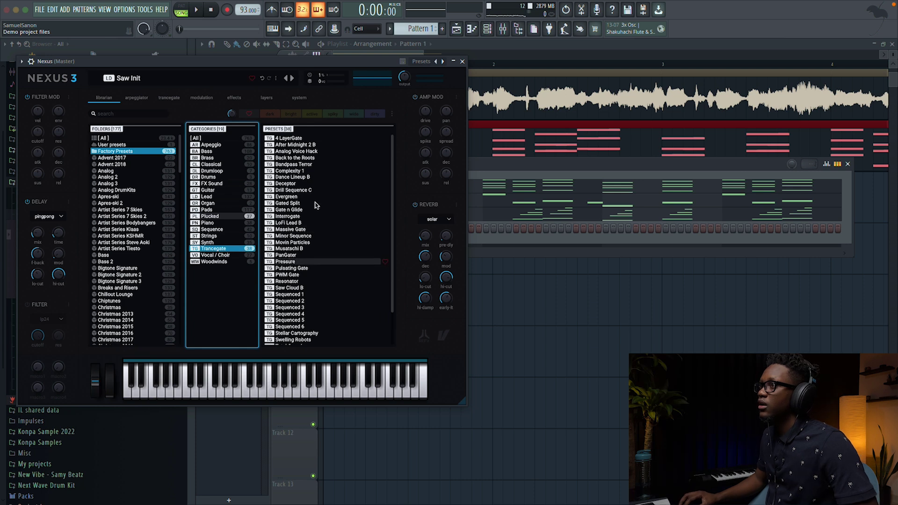
left_click(293, 218)
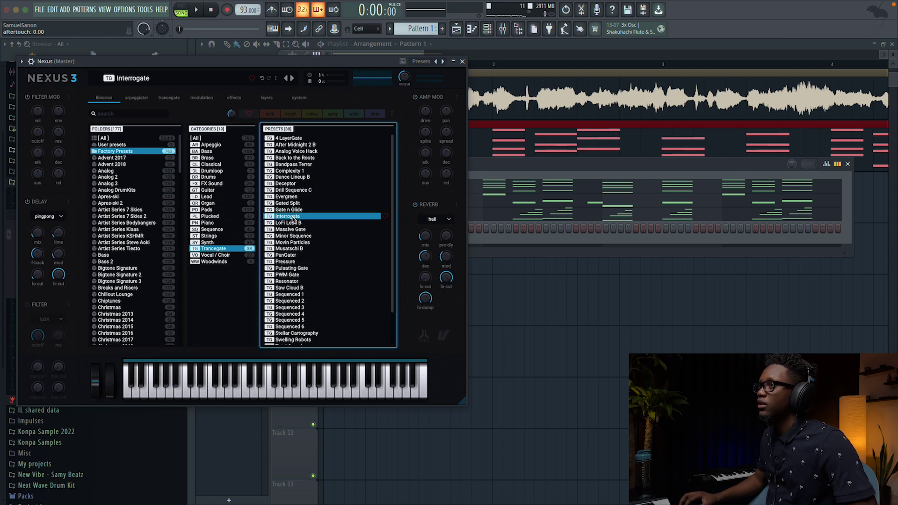
left_click(295, 197)
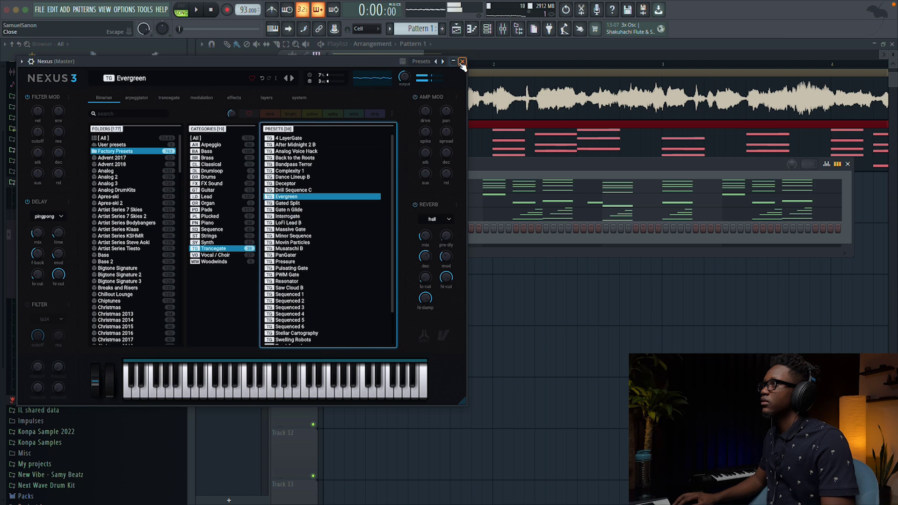
left_click(462, 62)
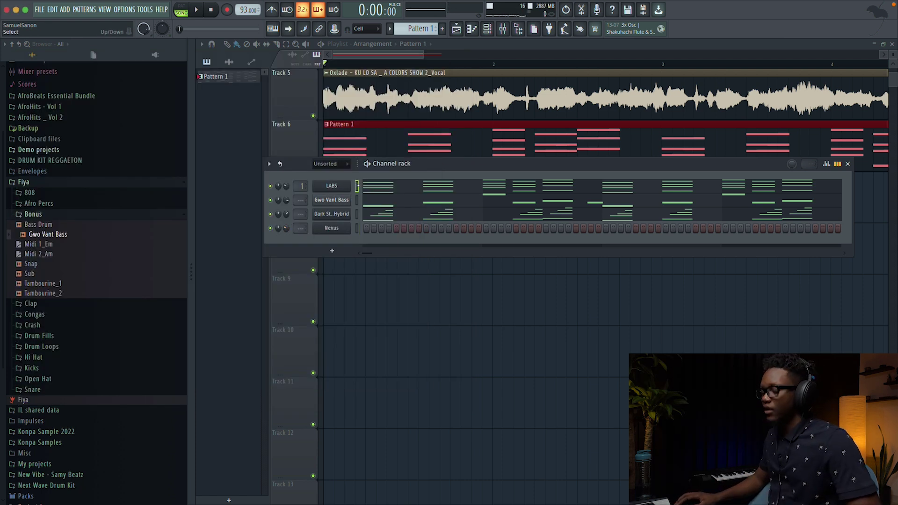
Paste the chord notes into the Nexus channel and play the pattern.
left_click(357, 228)
key("ctrl+v")
key("space")
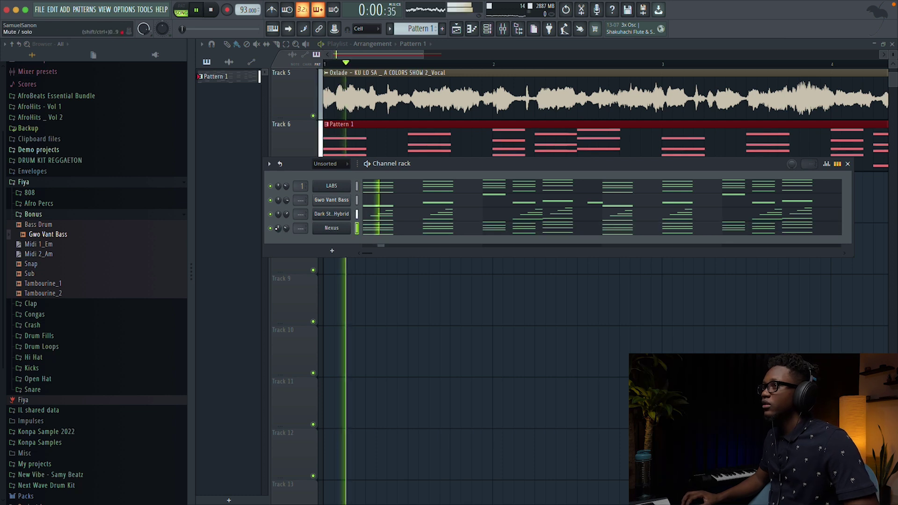
Lengthen the Nexus chords so each sustains until the next one, using a temporary note at bar 5 to mark the end.
left_click(423, 230)
key("space")
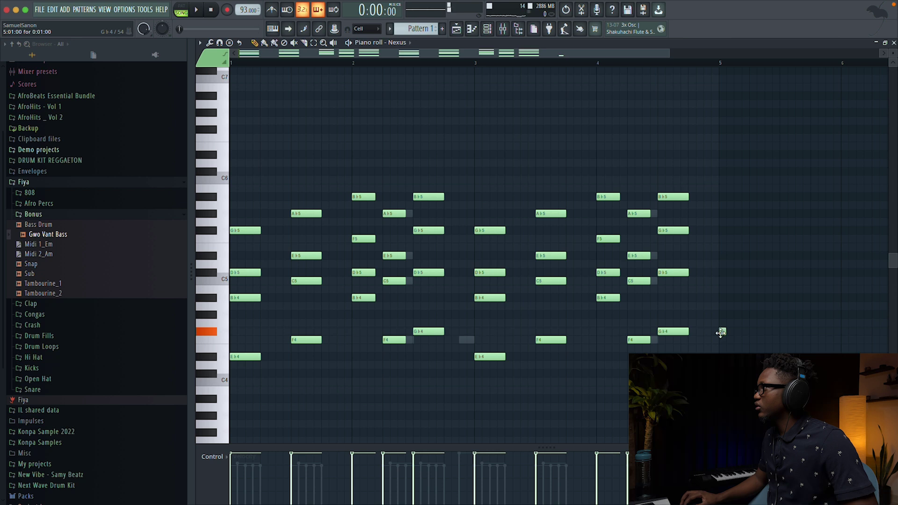
left_click(721, 331)
key("F7")
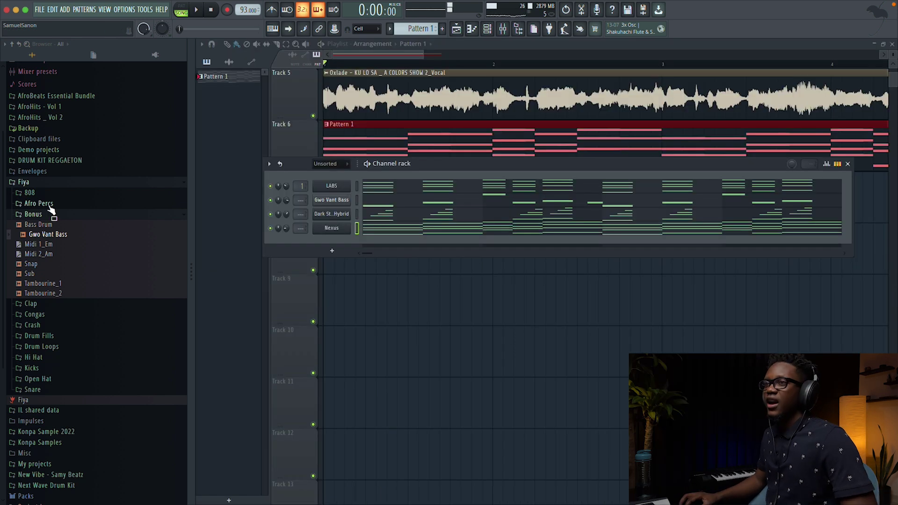
Load the Cymbal Kale sample from Konpa Sample 2022 as a channel with hits on steps 1, 4 and 7.
left_click(57, 183)
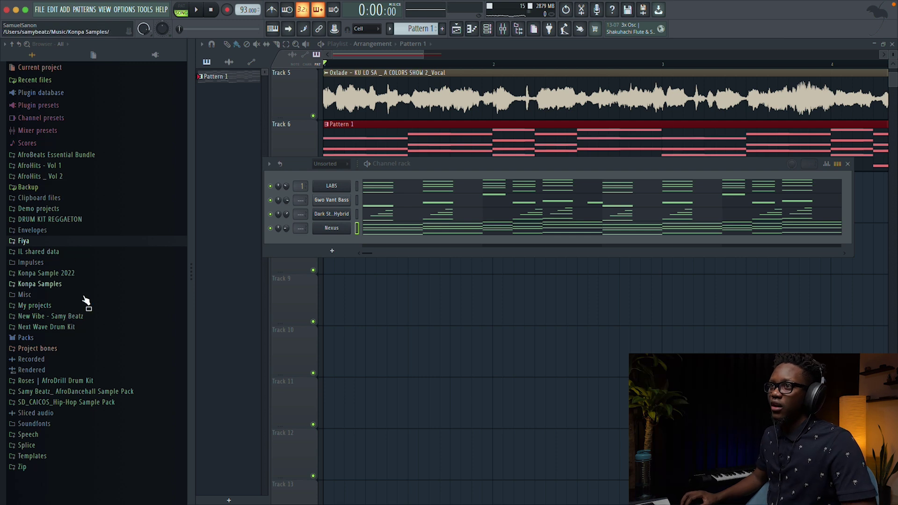
left_click(60, 276)
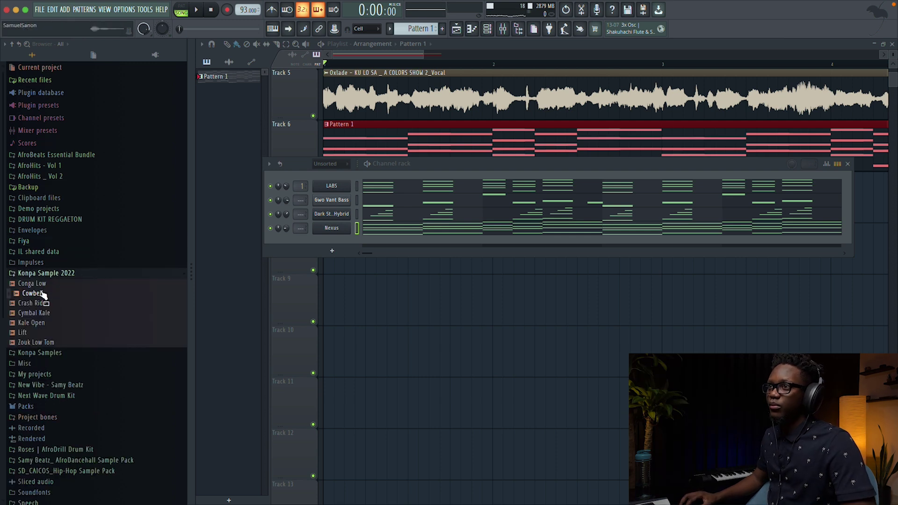
left_click_drag(45, 320, 332, 187)
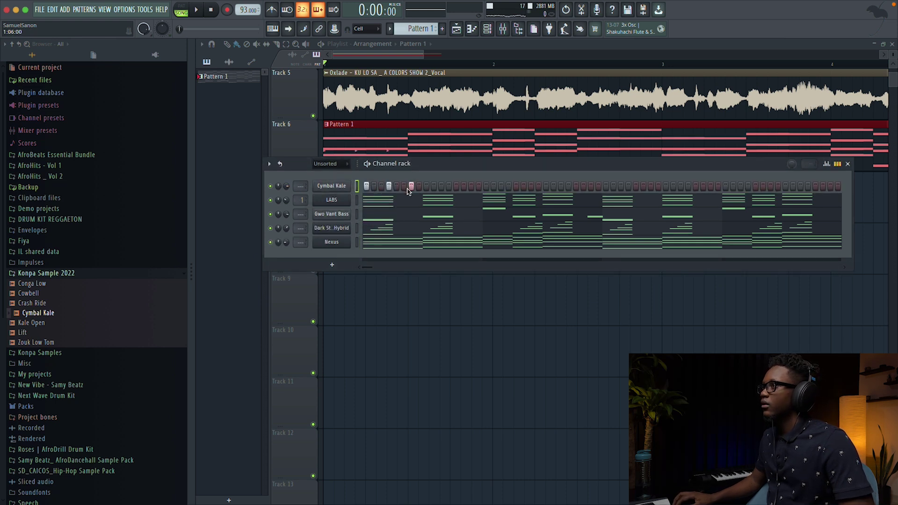
Duplicate the first half bar of Cymbal Kale hits until it fills all four bars, and play the result.
right_click(348, 183)
left_click(370, 185)
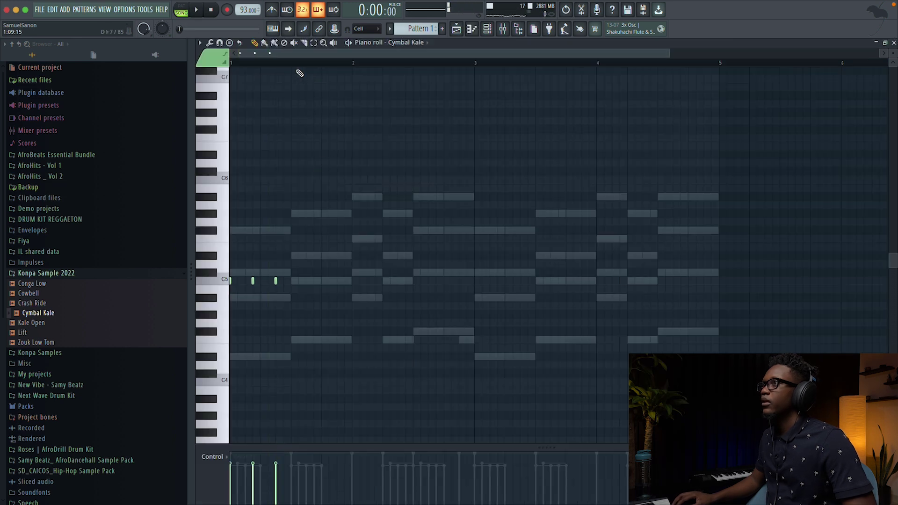
left_click_drag(286, 70, 157, 75)
key("ctrl+b")
key("ctrl+b")
key("ctrl+b")
key("ctrl+b")
key("ctrl+b")
key("ctrl+b")
key("ctrl+b")
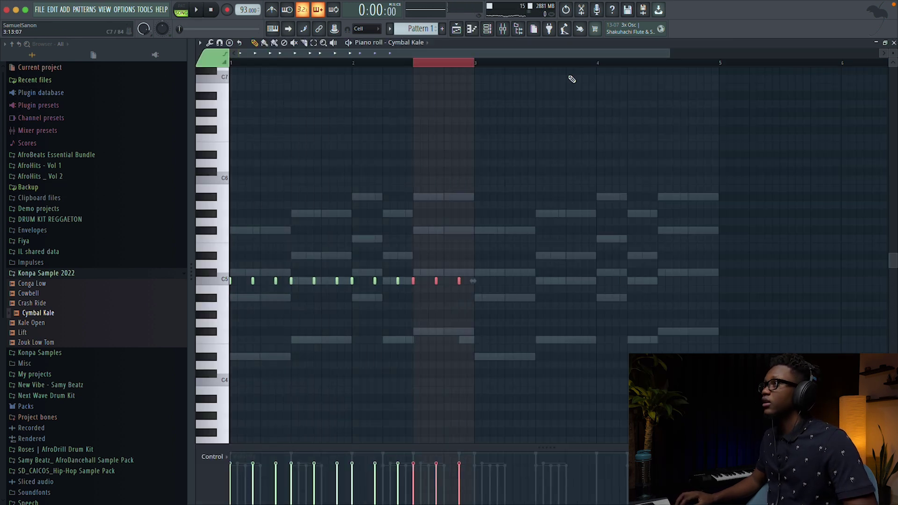
key("space")
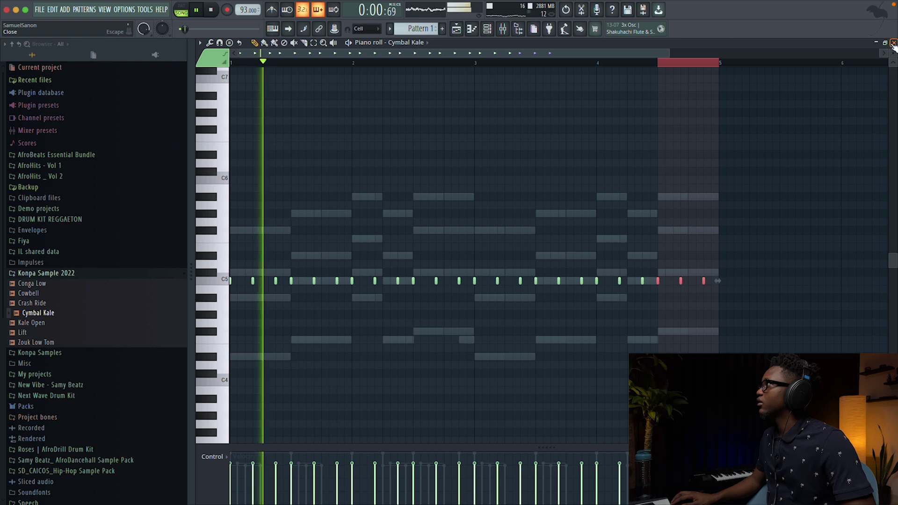
key("F7")
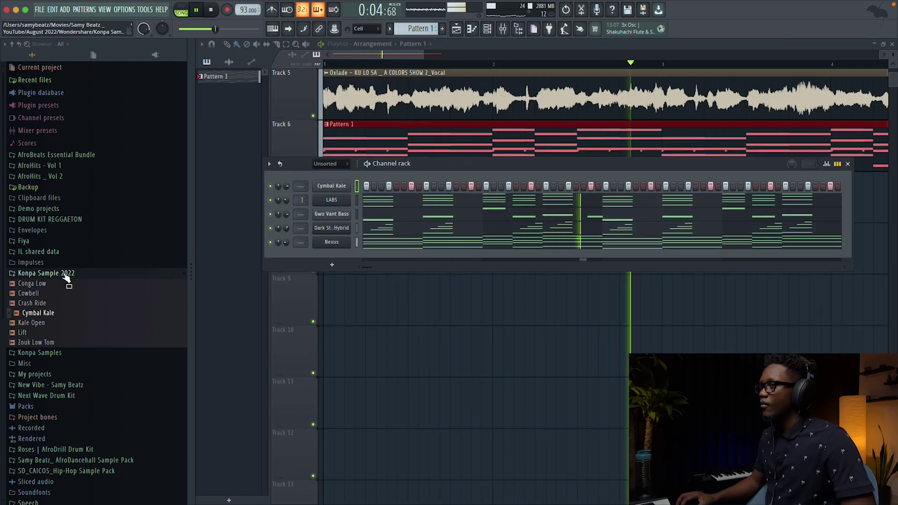
key("space")
Load Fiya's Lift conga with a hit on step 7 of every bar, and lower the Nexus channel volume to about 28%.
left_click(35, 243)
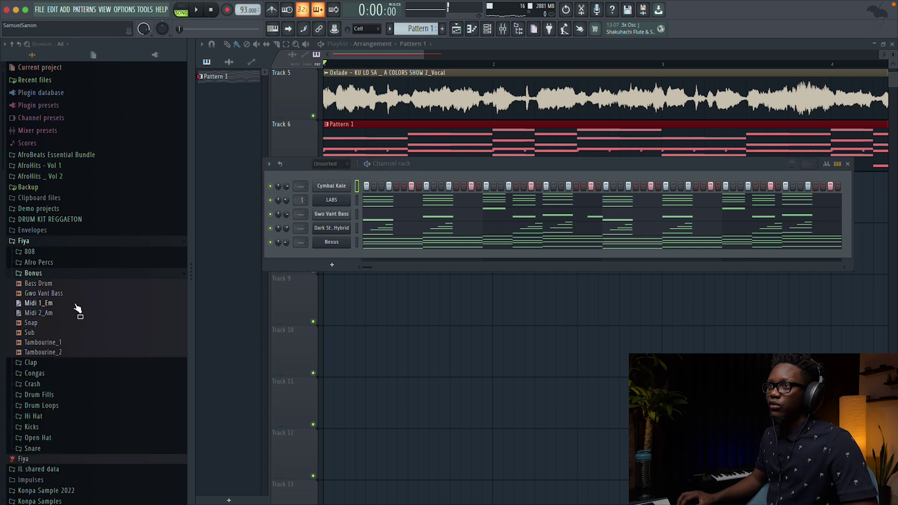
left_click(60, 374)
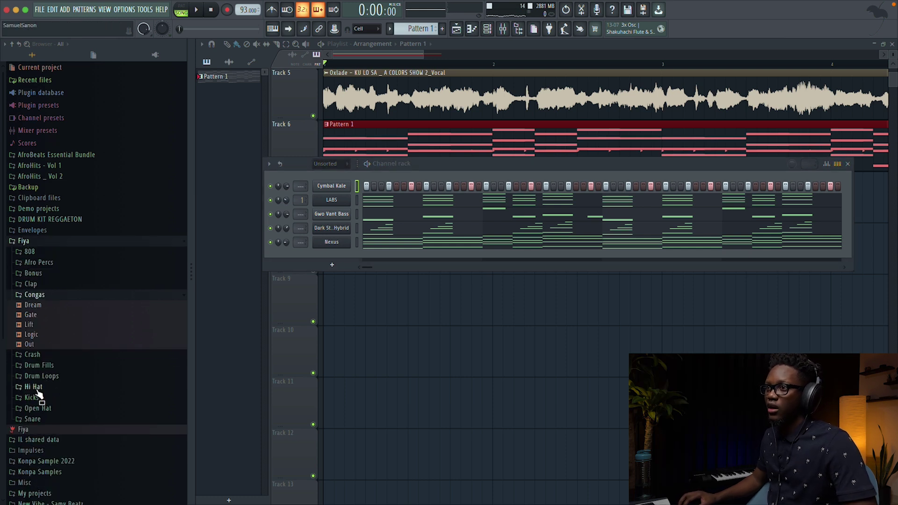
left_click_drag(33, 325, 328, 196)
key("space")
left_click(411, 200)
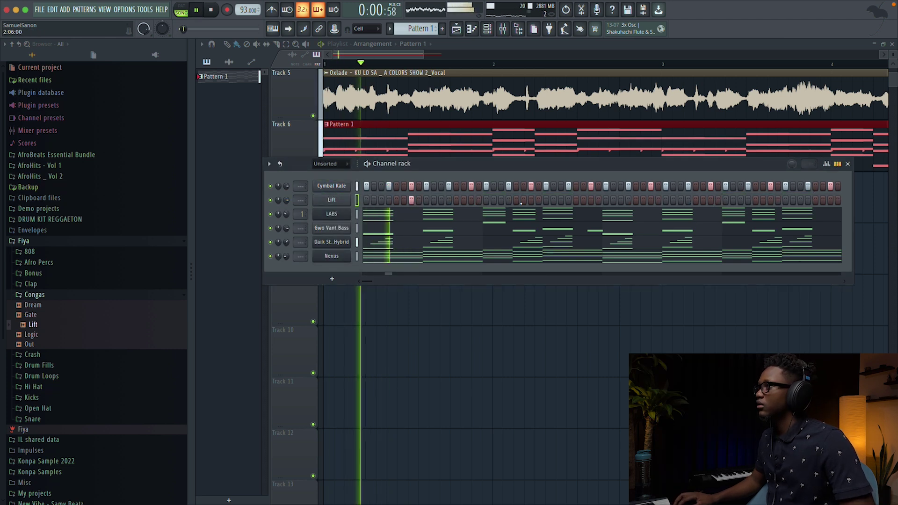
left_click(531, 200)
left_click(650, 200)
left_click(770, 200)
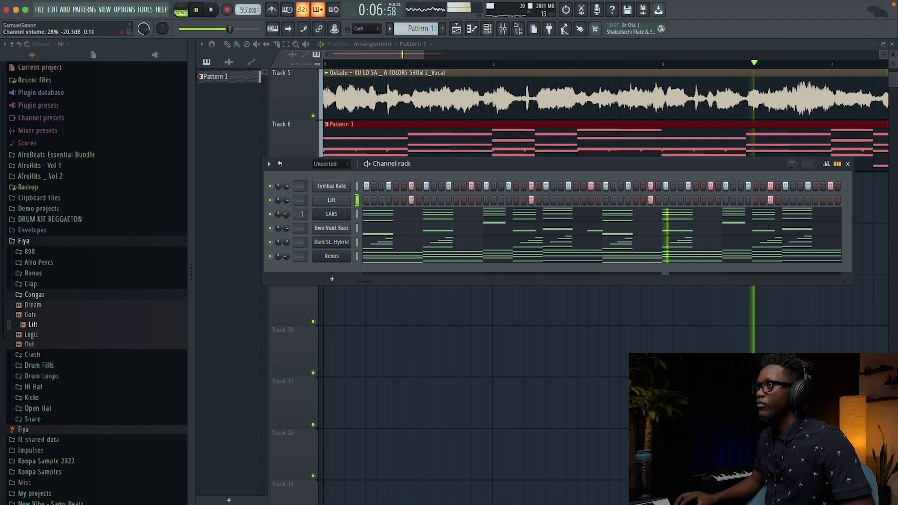
left_click_drag(286, 257, 286, 281)
key("space")
Load Zouk Low Tom from Konpa Sample 2022 as a channel with hits on step 15 of bars 1 and 3.
scroll(62, 291, "down", 5)
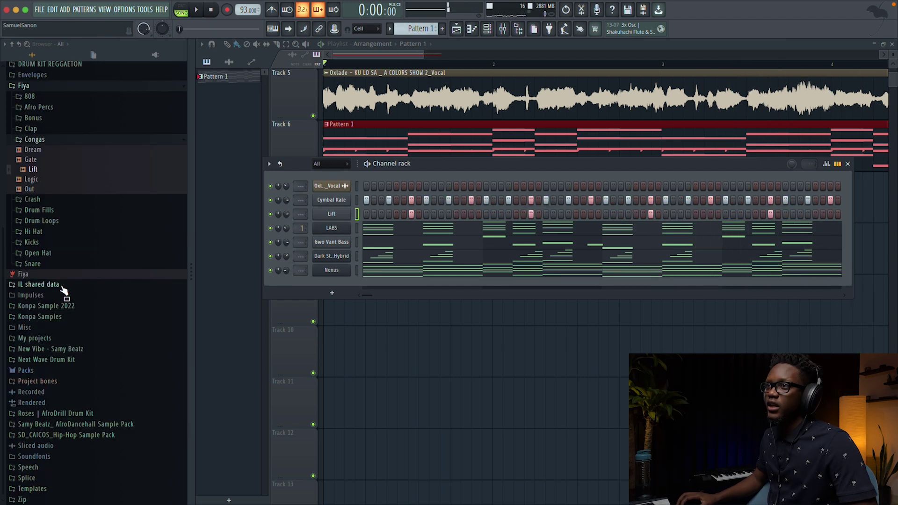
left_click(51, 326)
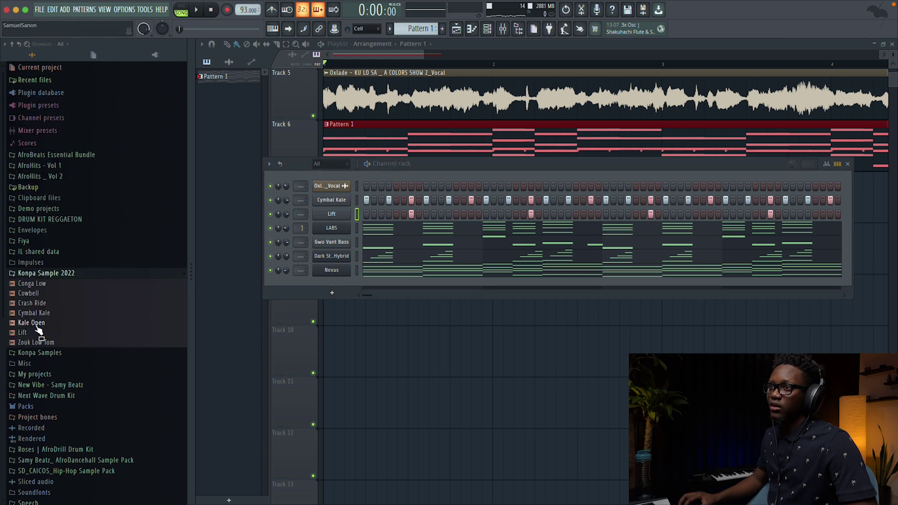
left_click_drag(349, 220, 344, 222)
left_click(471, 215)
key("space")
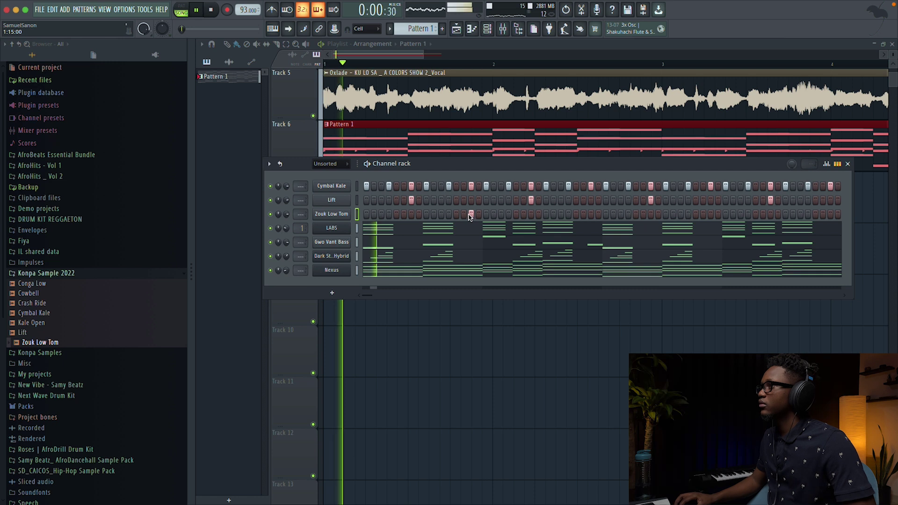
left_click(710, 214)
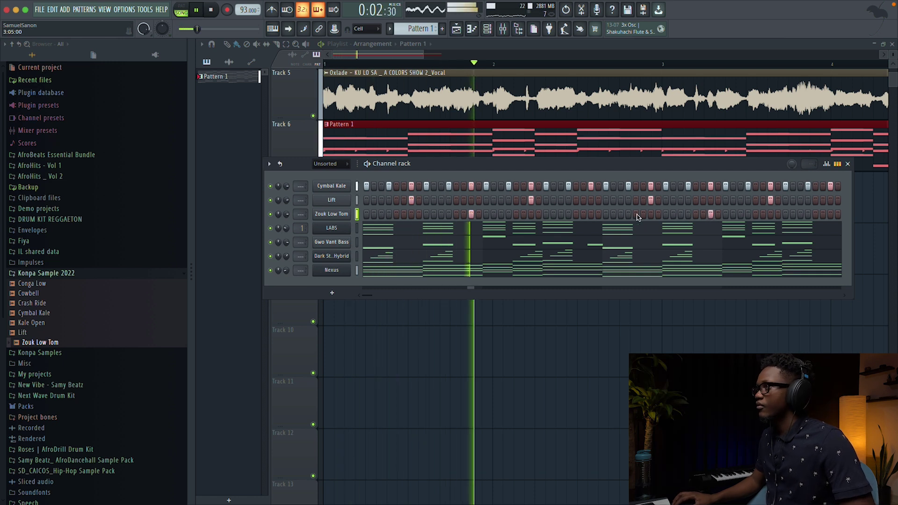
Load Kale Open with hits on step 15 of bars 1 and 2, and add a Cymbal Kale hit on step 13 of bar 2.
left_click_drag(42, 322, 340, 211)
key("space")
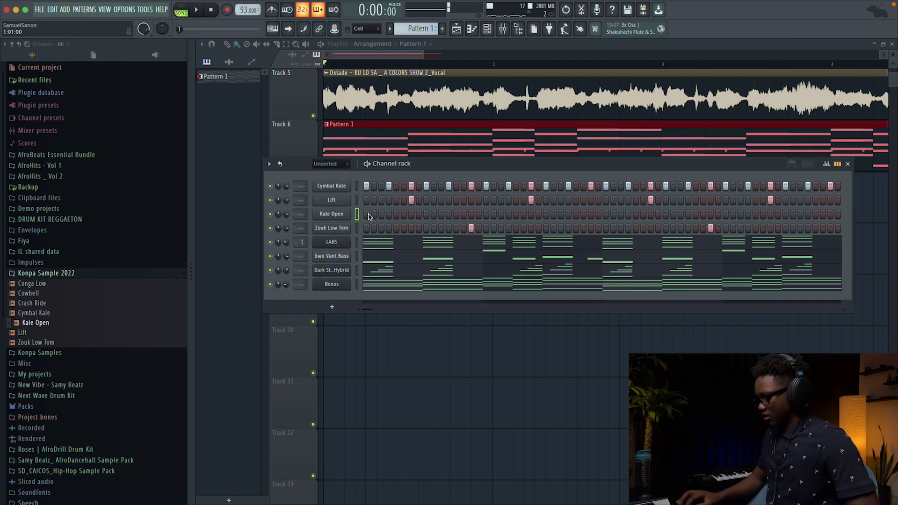
key("space")
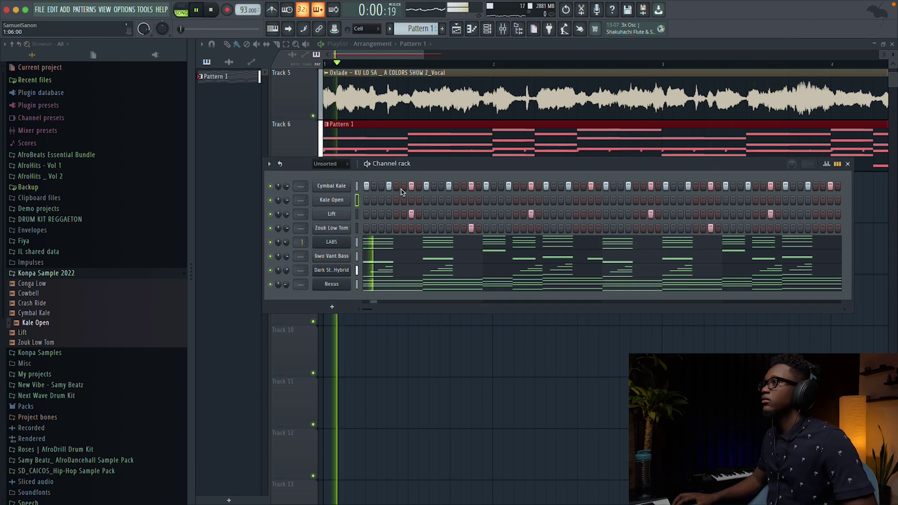
left_click(471, 200)
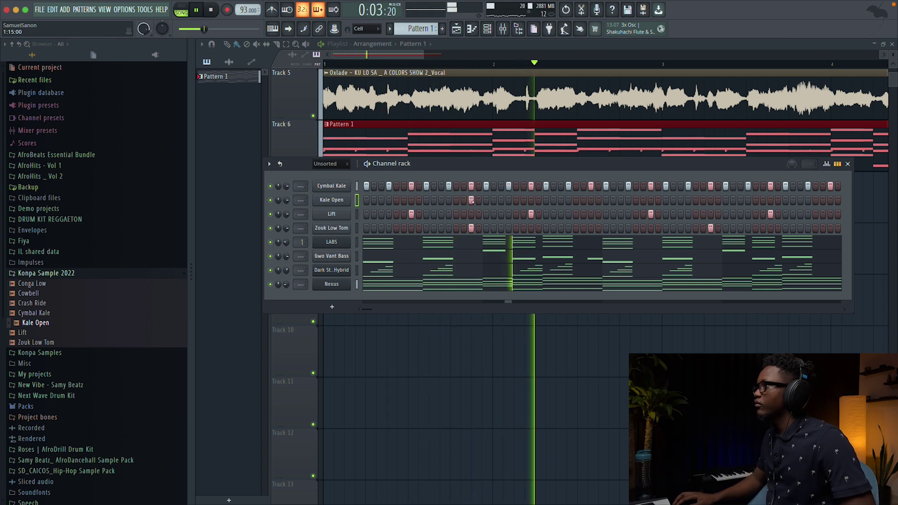
left_click(576, 186)
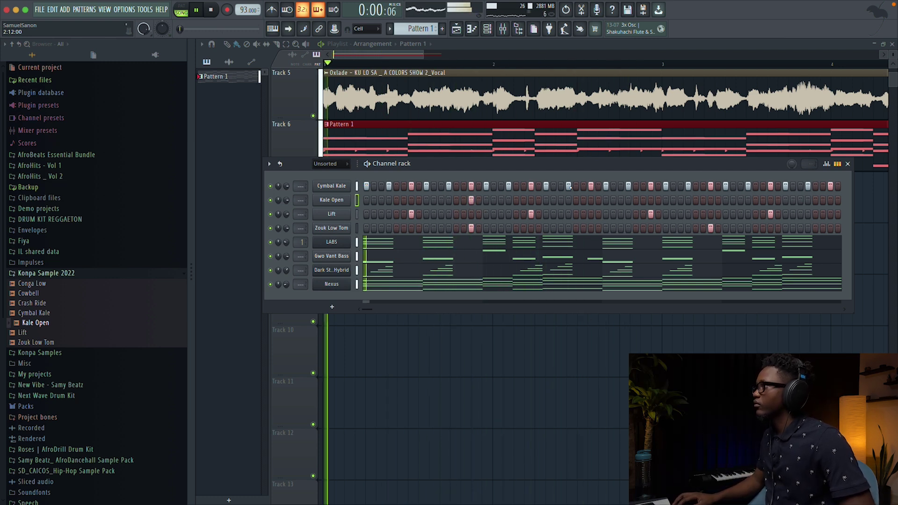
left_click(591, 200)
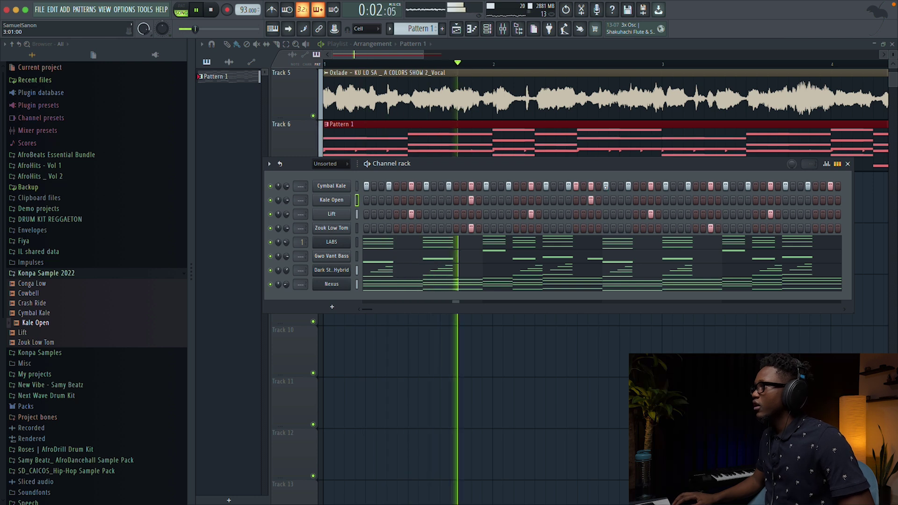
Clear the Cymbal Kale hits from the first half of bar 3 and load Crash Ride with a hit on that bar's step 1.
left_click(606, 186)
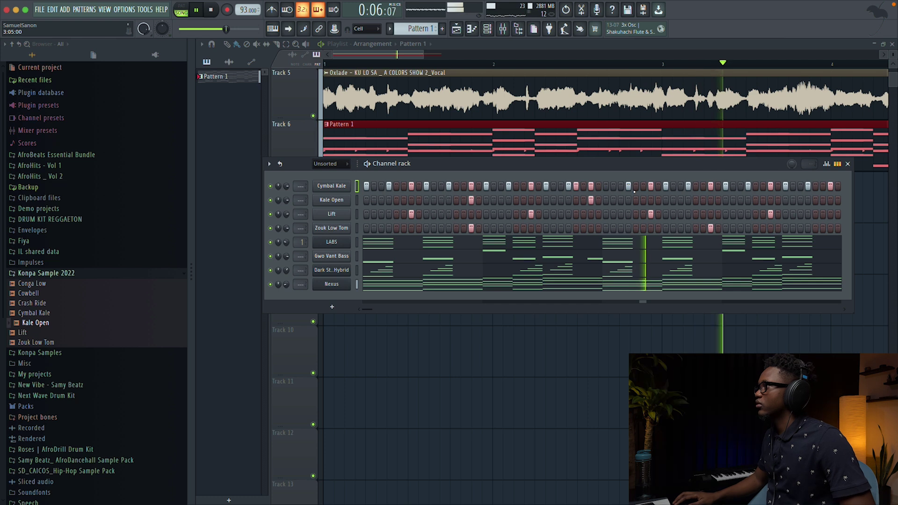
key("space")
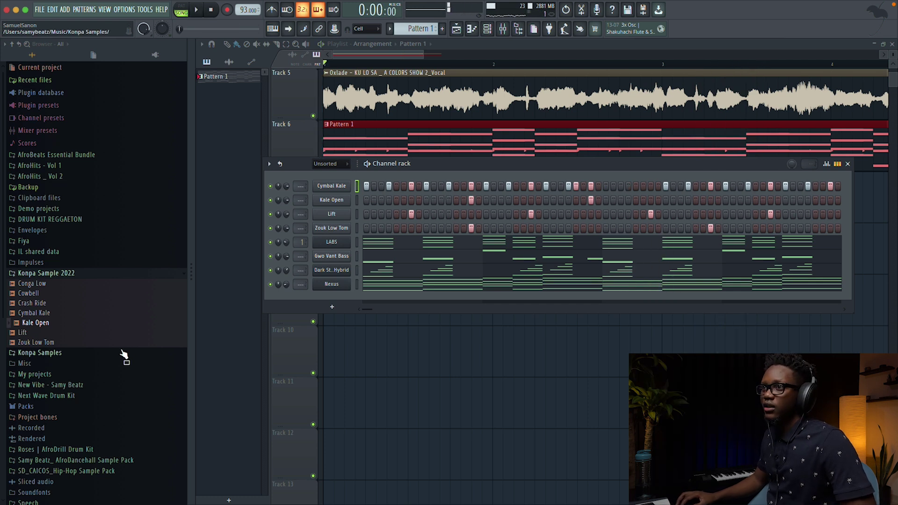
left_click_drag(36, 304, 338, 209)
key("space")
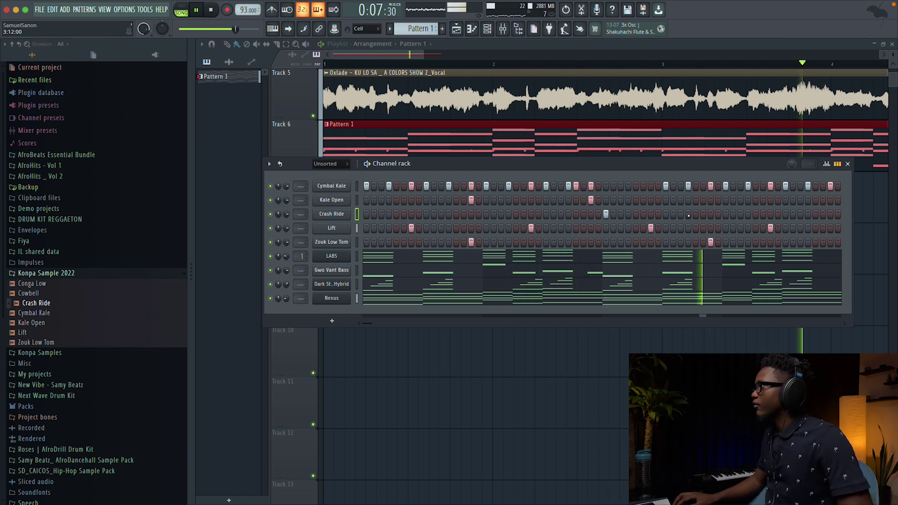
Add a Kale Open hit on step 15 of bar 3 and Crash Ride hits on steps 9, 12 and 15 of bar 4.
left_click(711, 213)
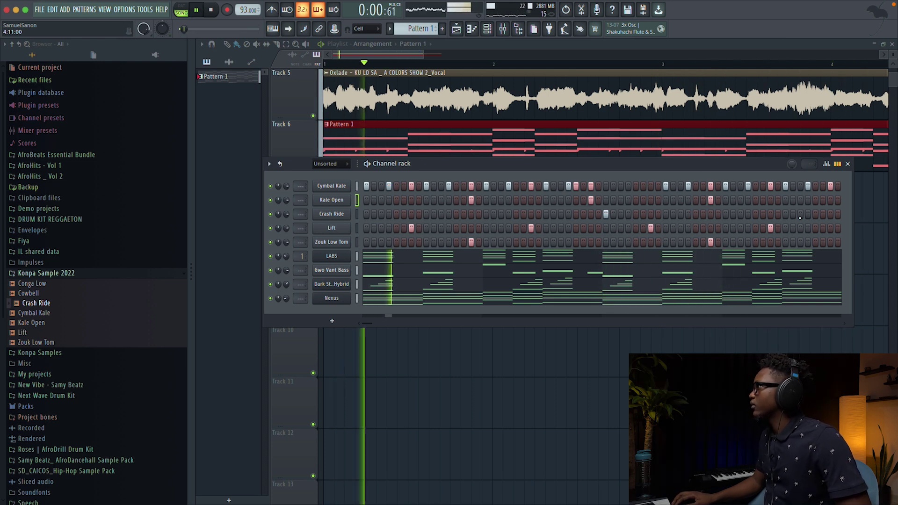
left_click(786, 215)
left_click(808, 214)
left_click(830, 214)
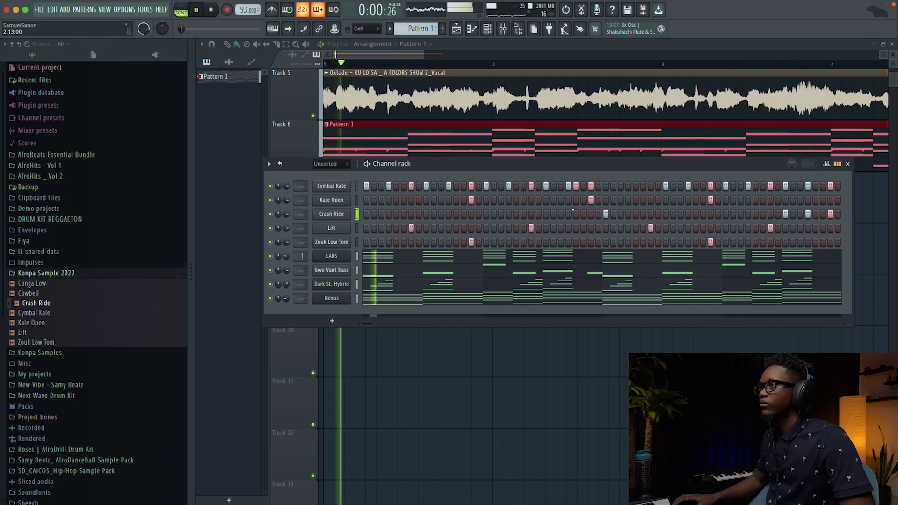
key("space")
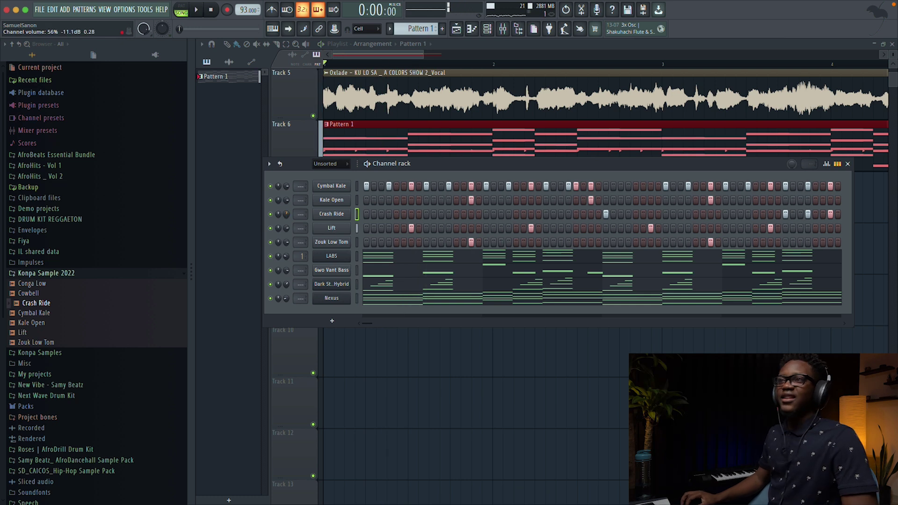
Load the [Samy Beatz]Kick _ EPe sample from the AfroHits - Vol 1 kicks as a new channel above Cymbal Kale.
key("space")
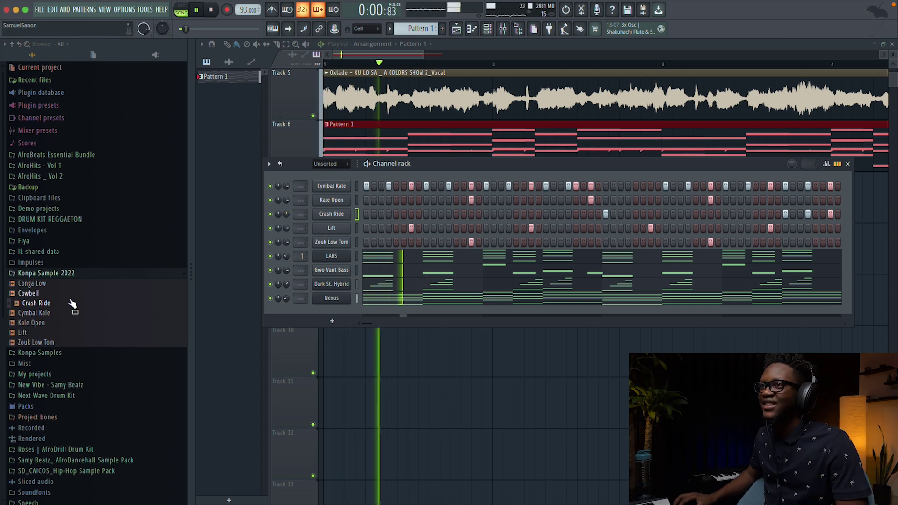
key("space")
scroll(27, 252, "down", 1)
scroll(27, 252, "down", 2)
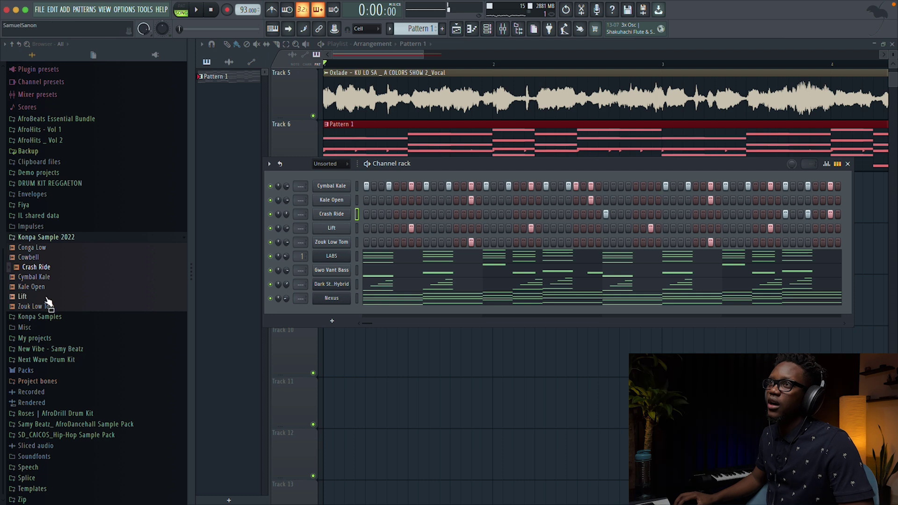
left_click(54, 130)
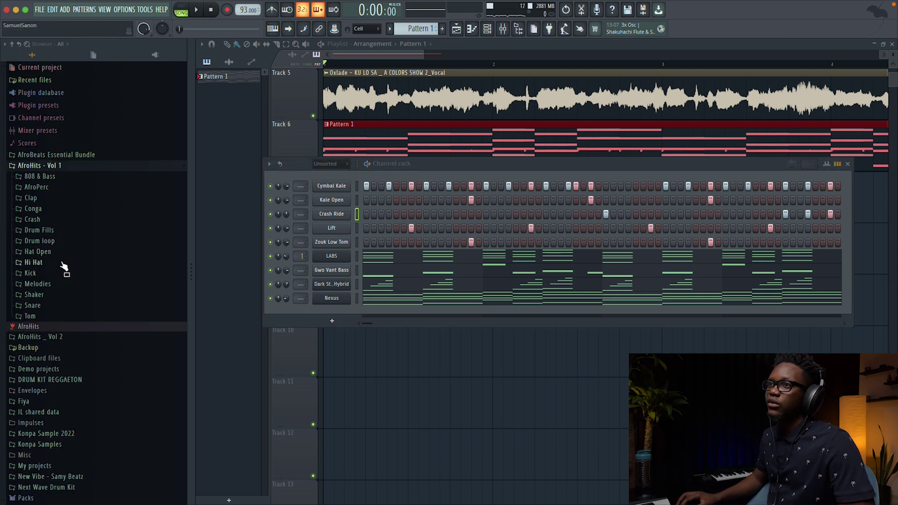
left_click(28, 273)
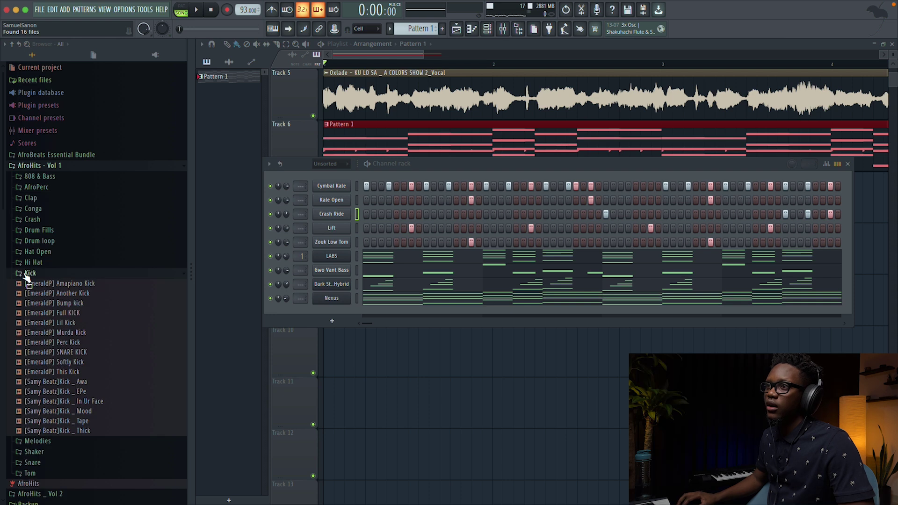
left_click(84, 392)
left_click(79, 383)
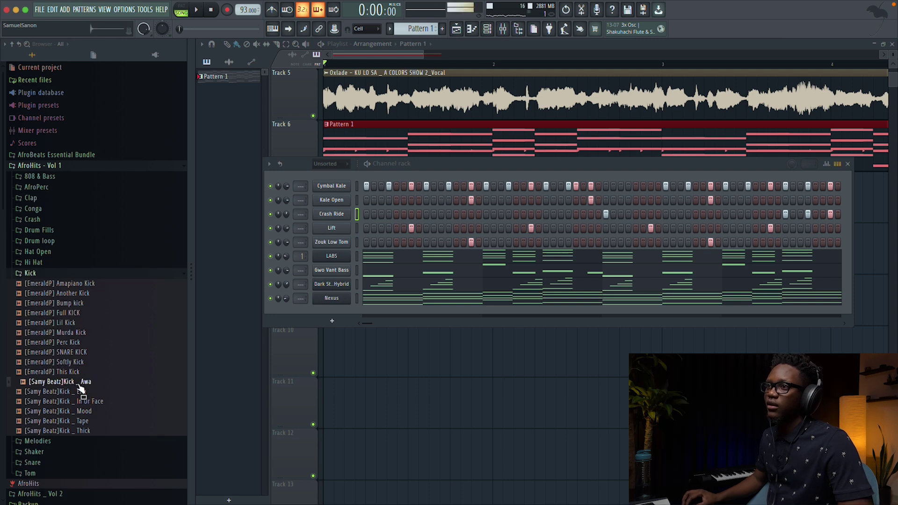
left_click_drag(78, 395, 329, 186)
Fill the EPe kick channel with a hit every four steps and play the pattern back.
right_click(349, 185)
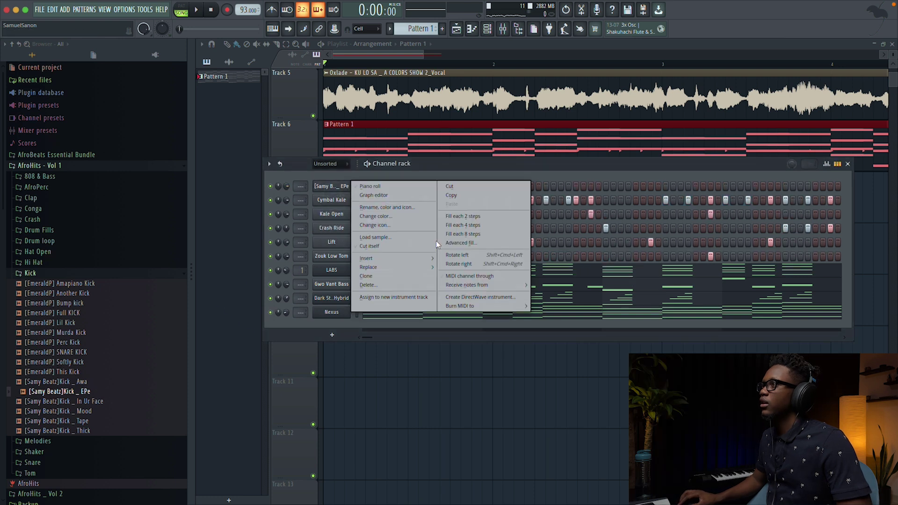
left_click(458, 226)
key("space")
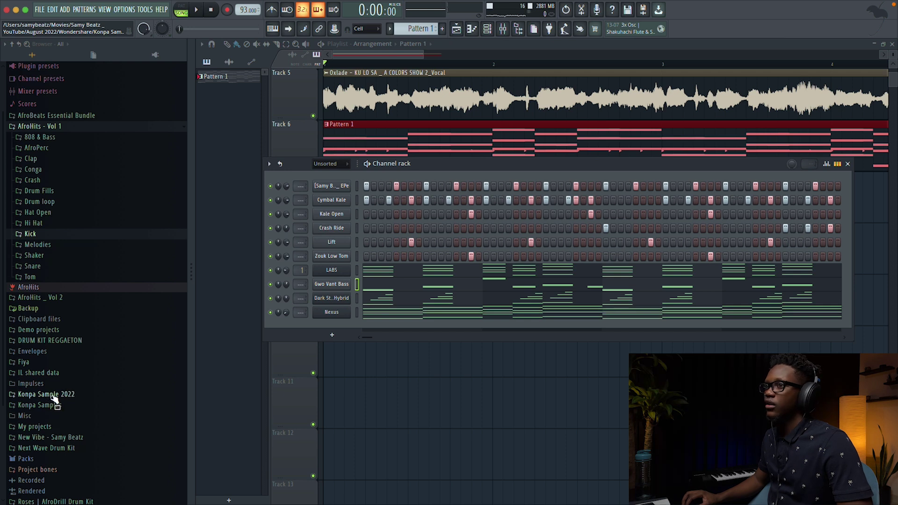
Add Conga Low from Konpa Sample 2022 below Zouk Low Tom and record a quantized four-bar conga rhythm on C5.
left_click(49, 395)
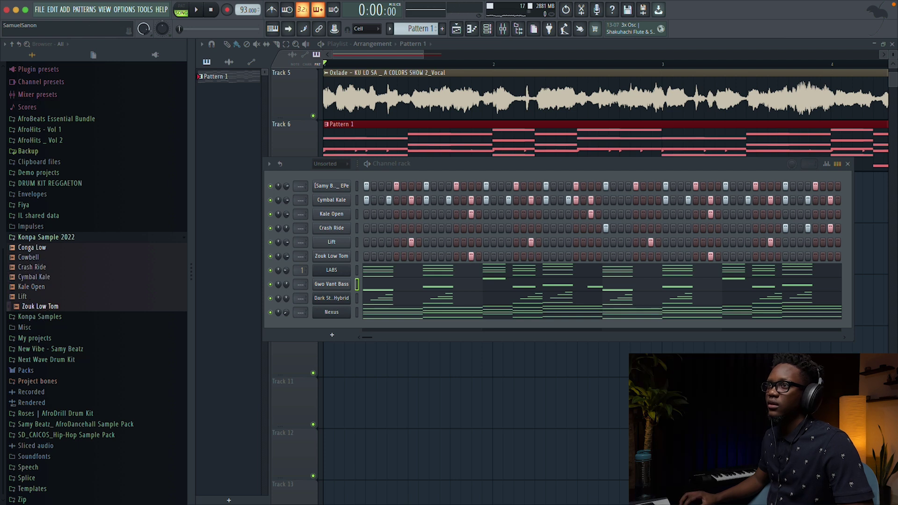
left_click_drag(43, 255, 338, 261)
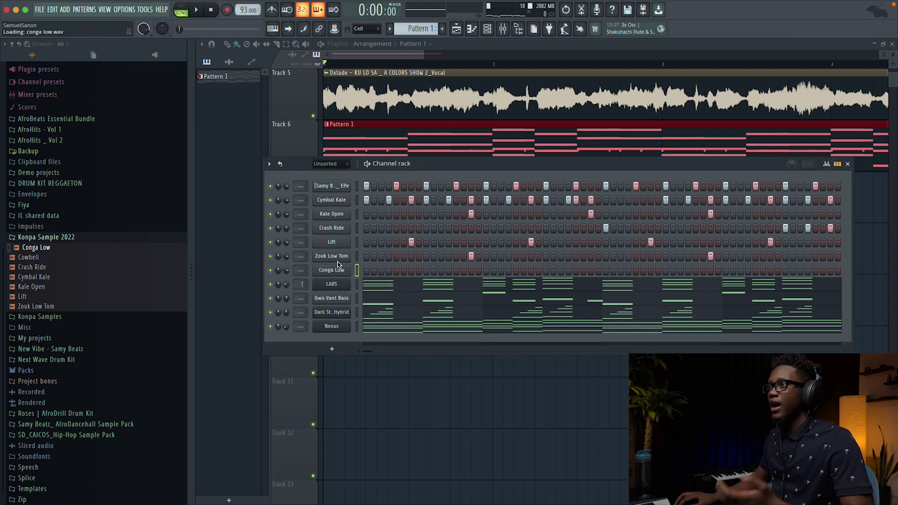
key("space")
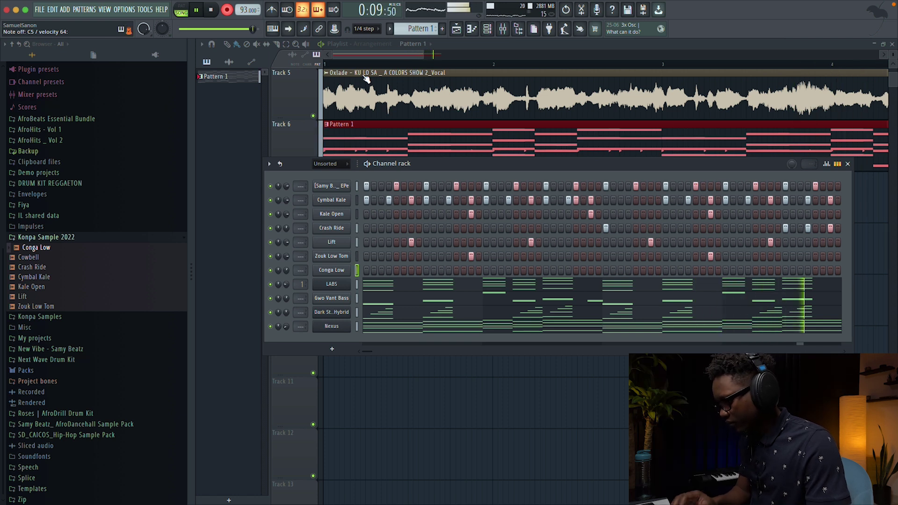
key("space")
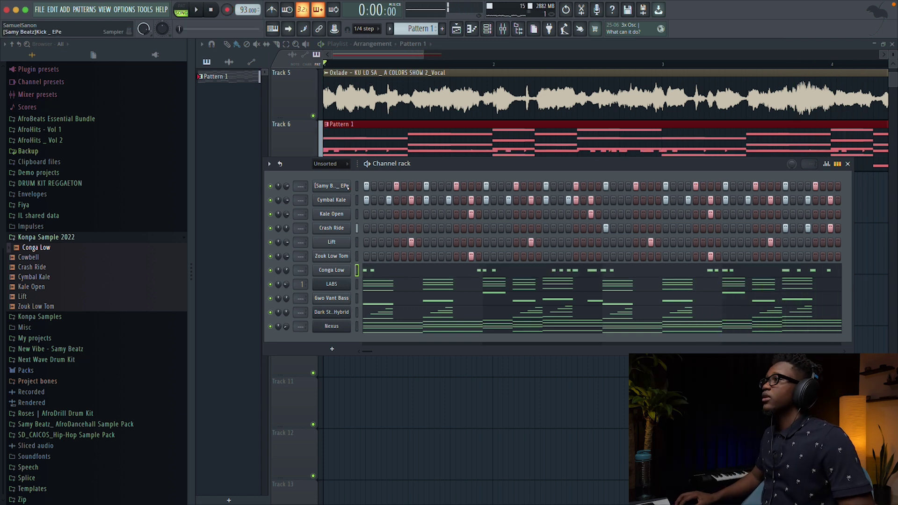
left_click(393, 273)
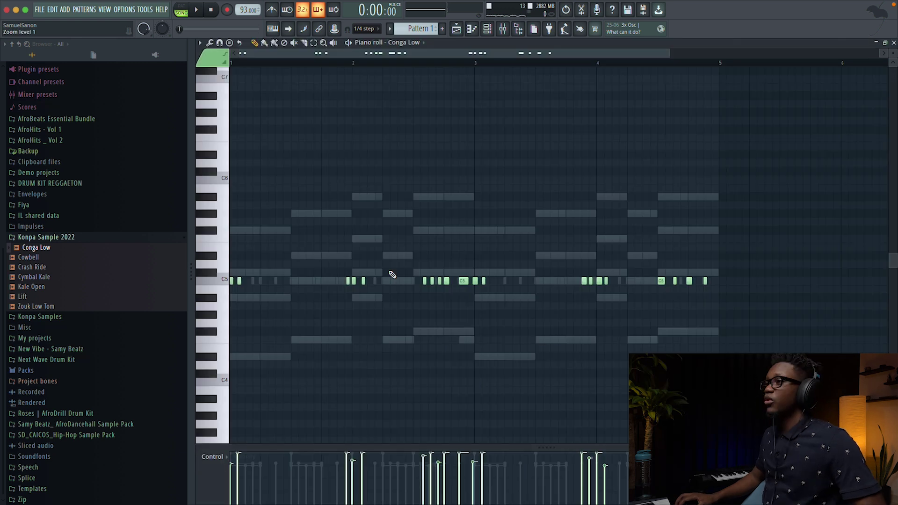
key("alt+q")
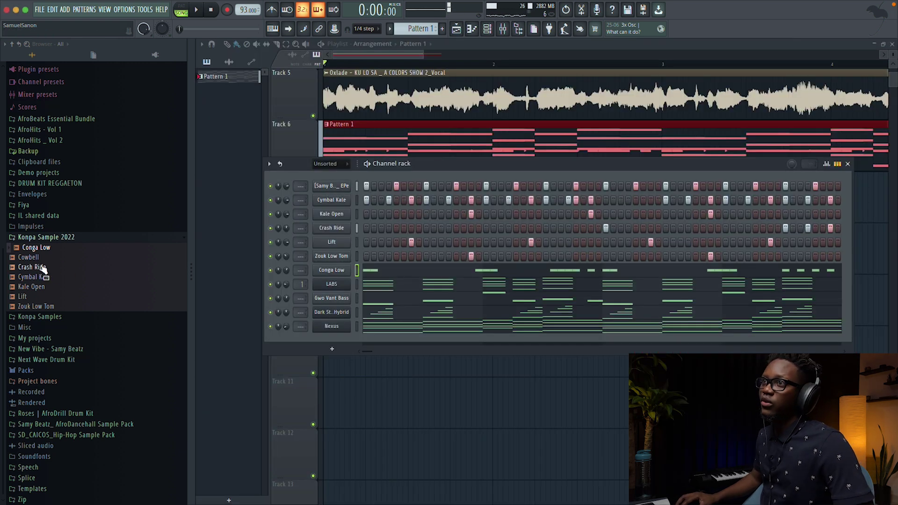
Add Cowbell from Konpa Sample 2022 above Conga Low and record a four-bar cowbell rhythm with it.
left_click_drag(28, 257, 335, 263)
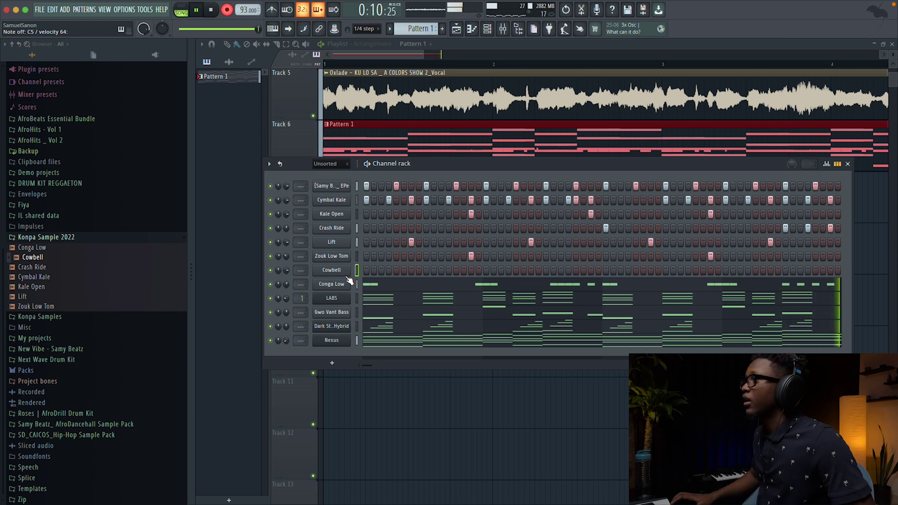
key("space")
Add a Fruity DX10 channel and load its Log Drum preset.
left_click(334, 365)
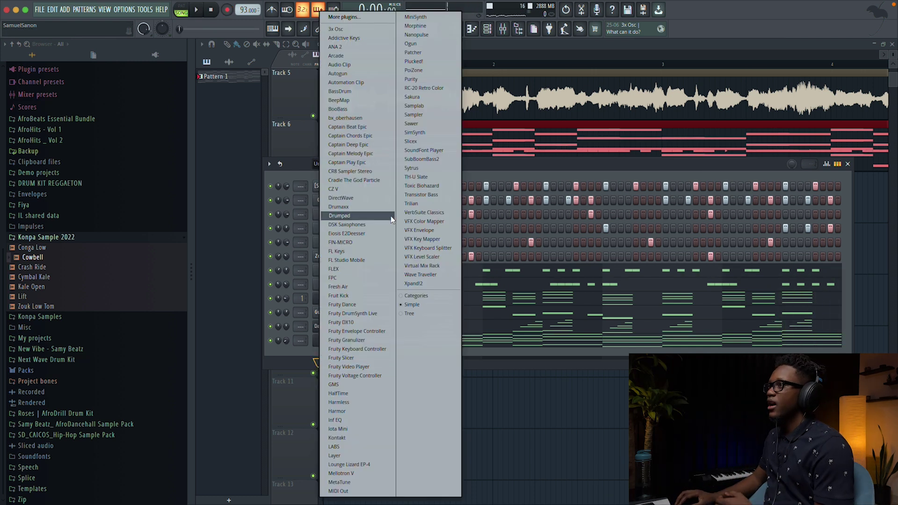
left_click(342, 327)
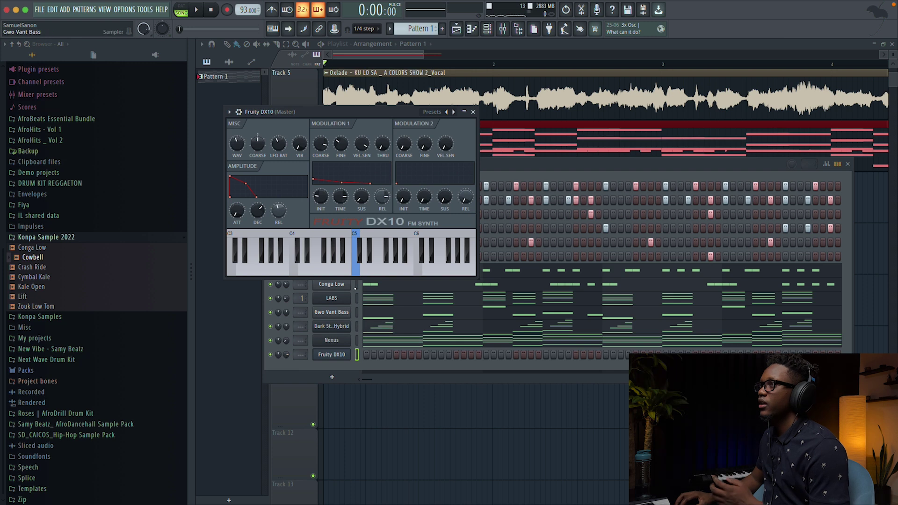
right_click(450, 115)
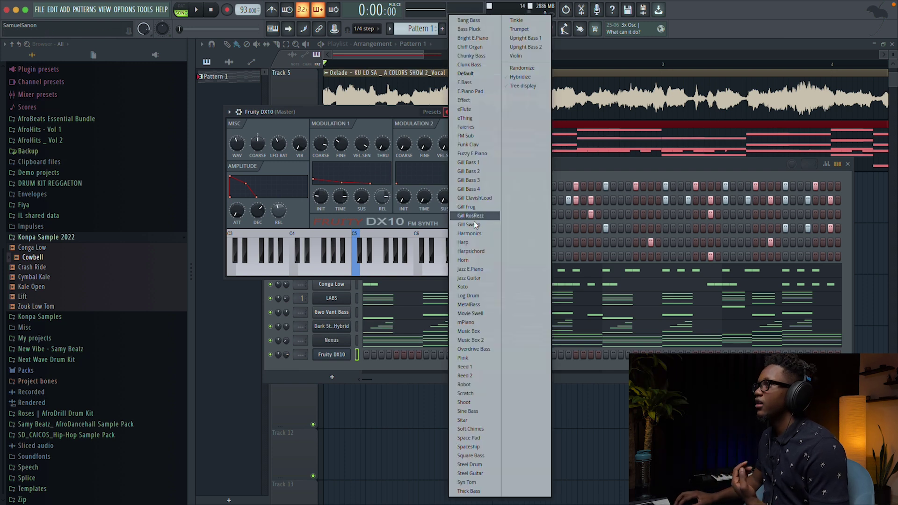
left_click(472, 297)
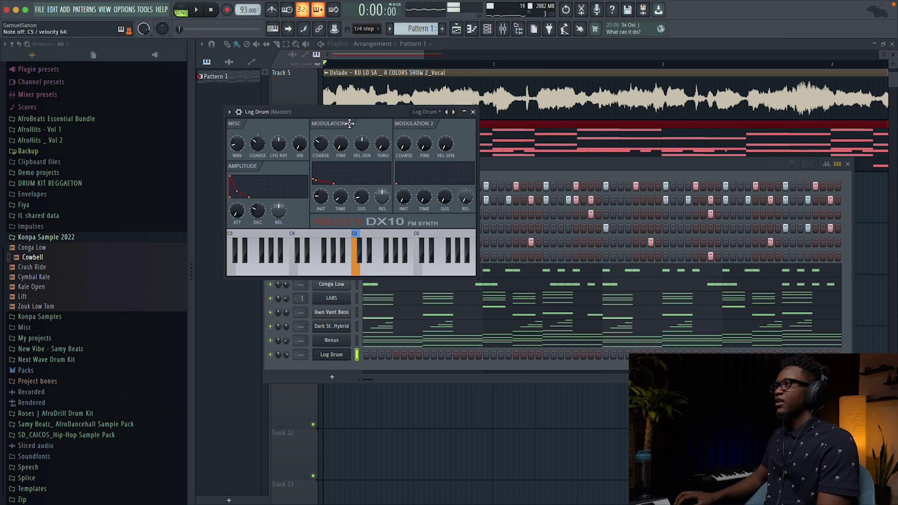
left_click(472, 113)
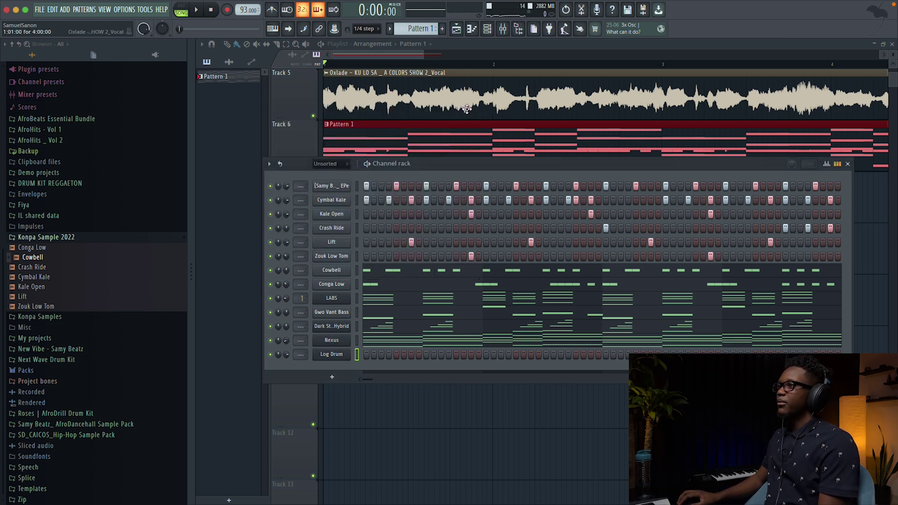
Draw one-step G♭4 notes for the Log Drum on the last four steps of bar 4 and audition them.
right_click(334, 358)
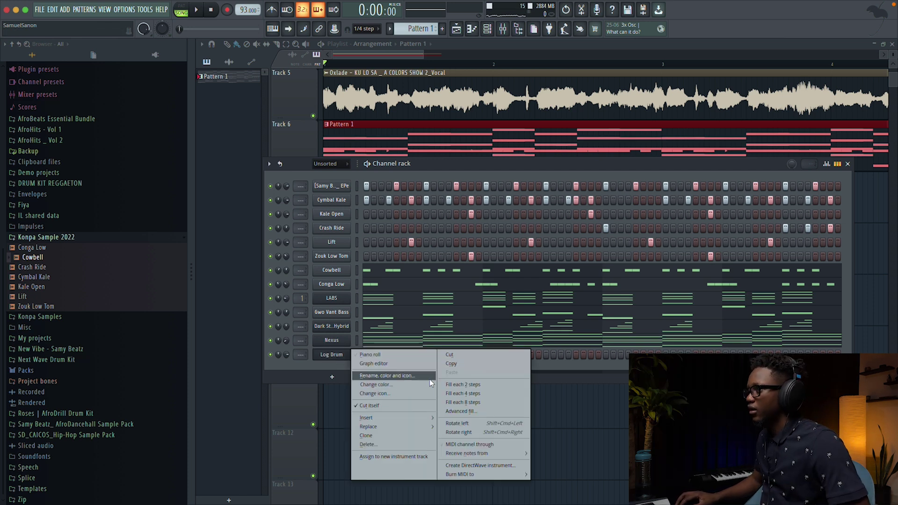
left_click(372, 355)
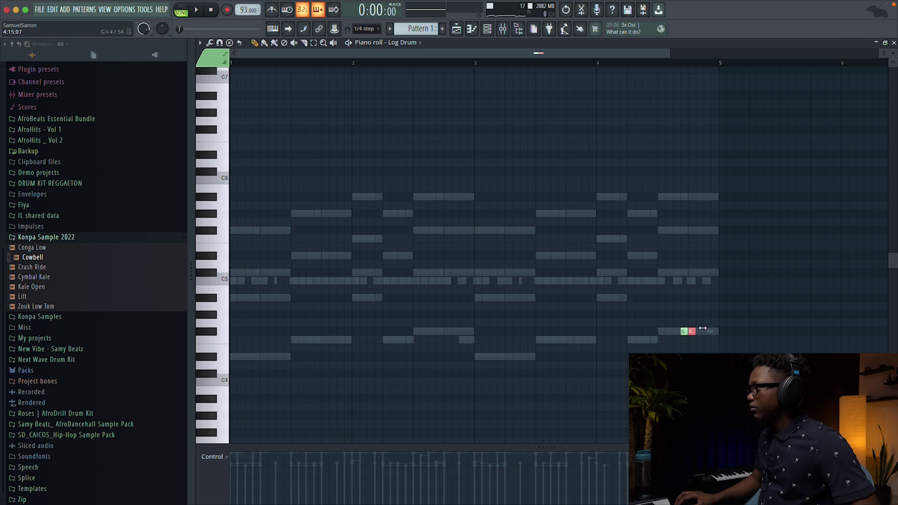
left_click_drag(721, 337, 709, 337)
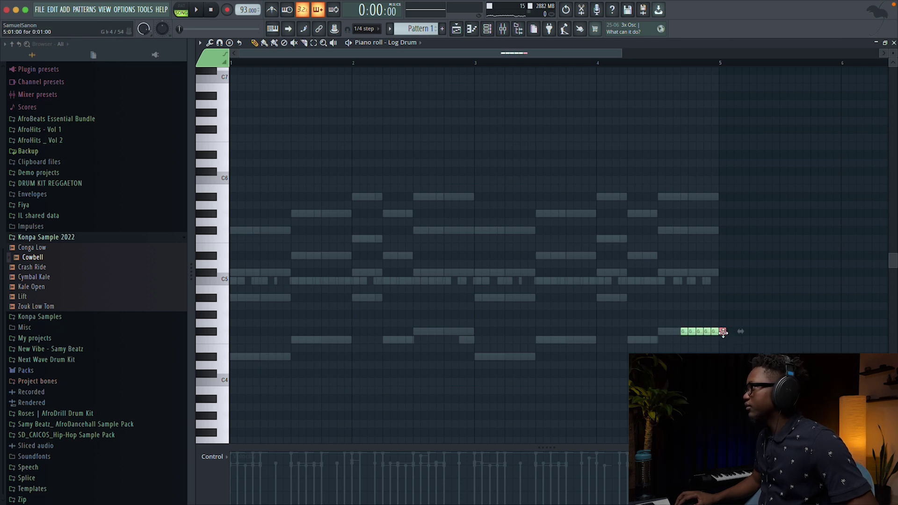
key("space")
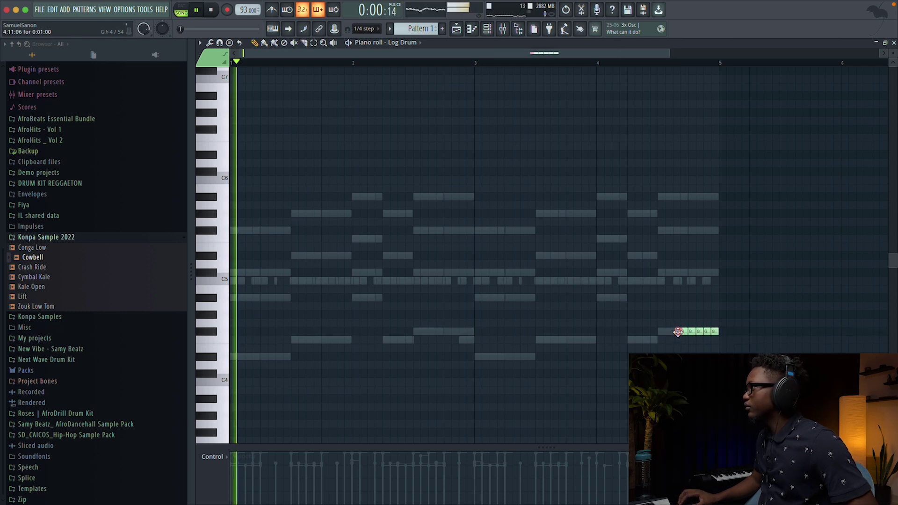
left_click(592, 62)
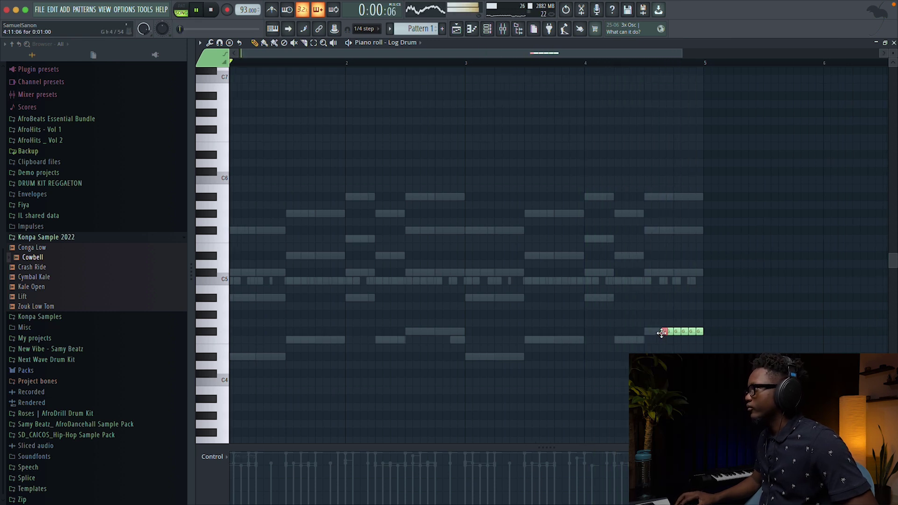
key("space")
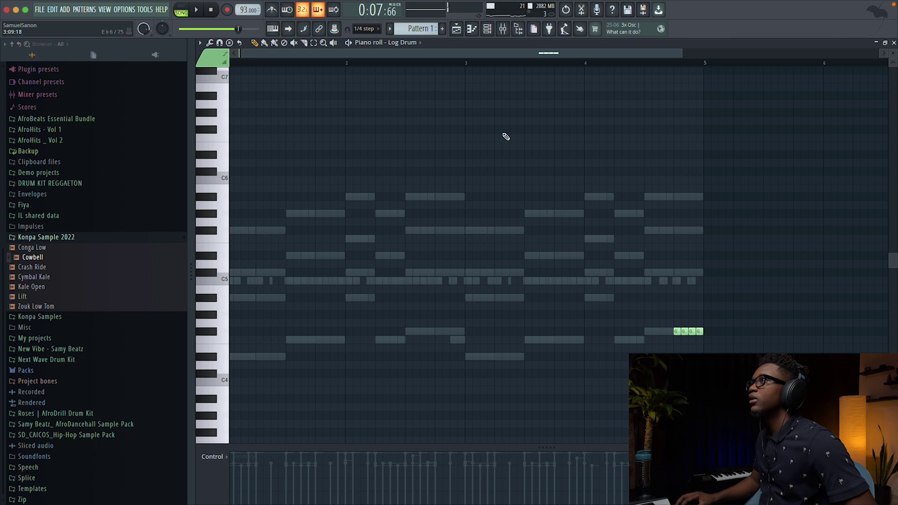
Add a roll of very short G♭4 Log Drum notes on steps 11 and 12 of bar 4 and play it back.
left_click(664, 331)
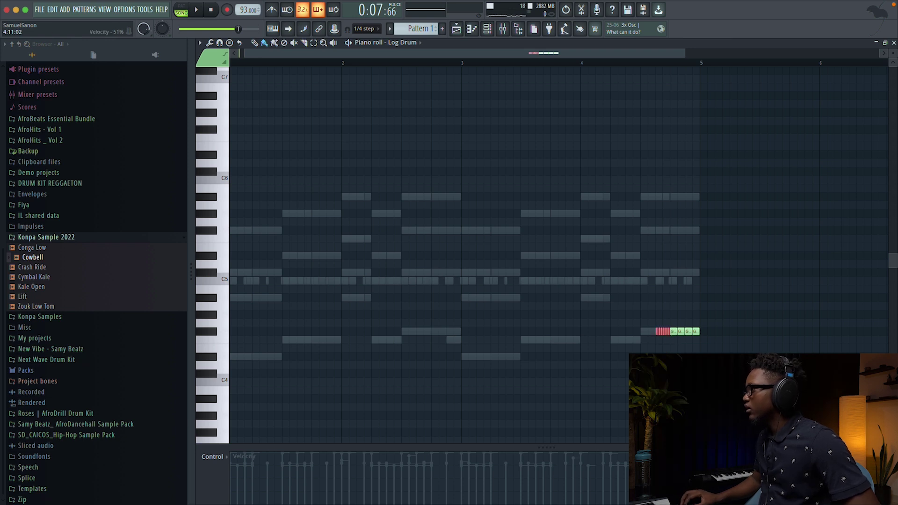
key("space")
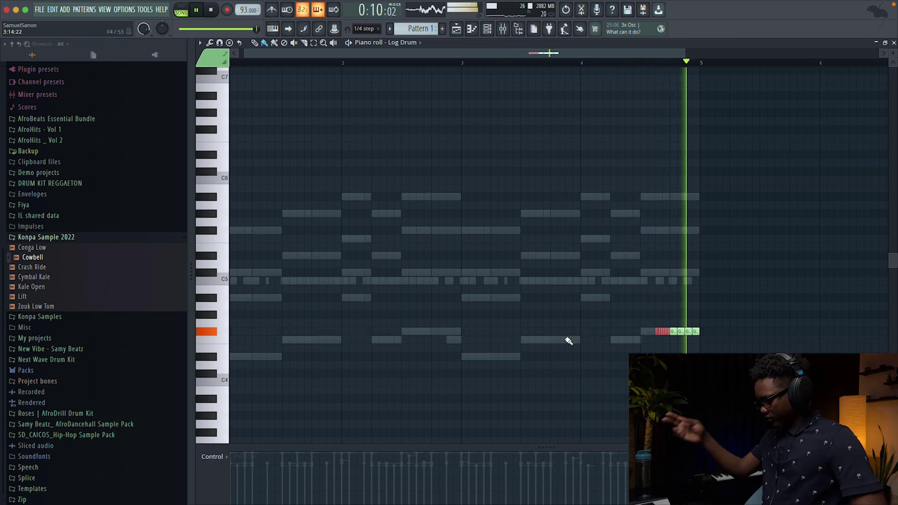
key("space")
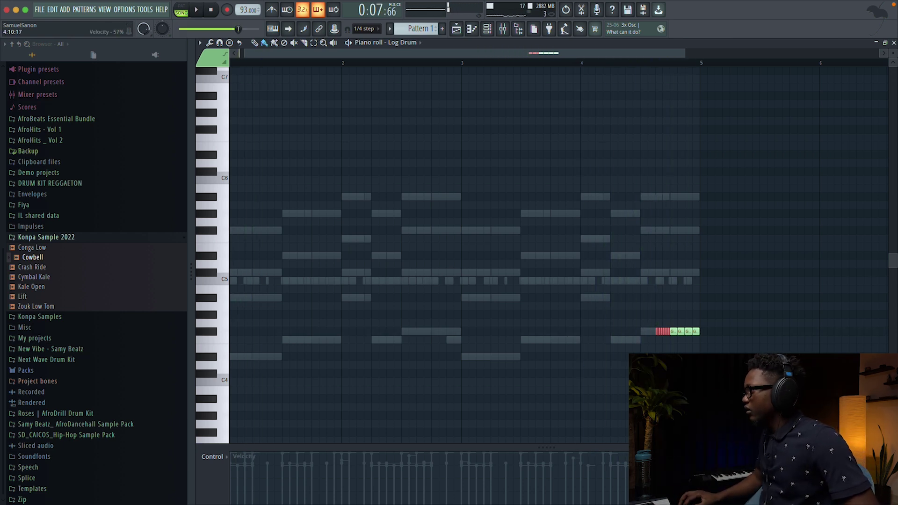
key("space")
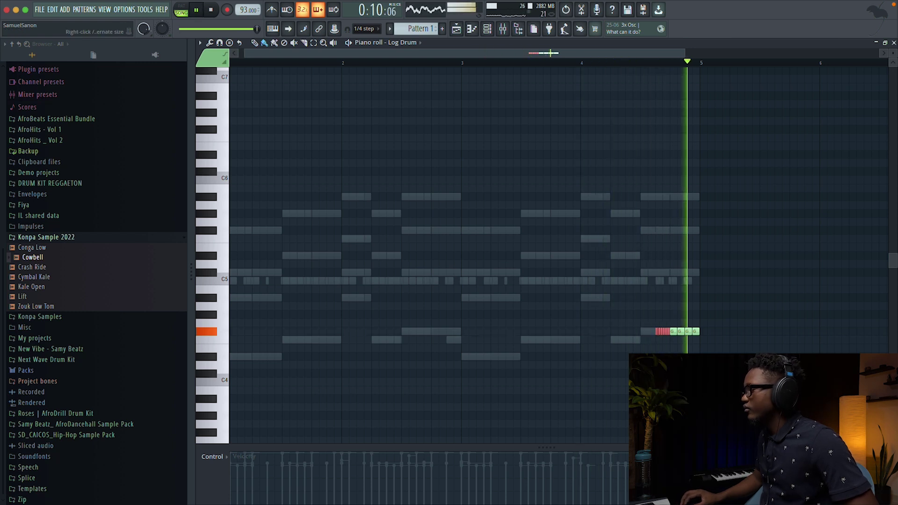
left_click(893, 43)
key("space")
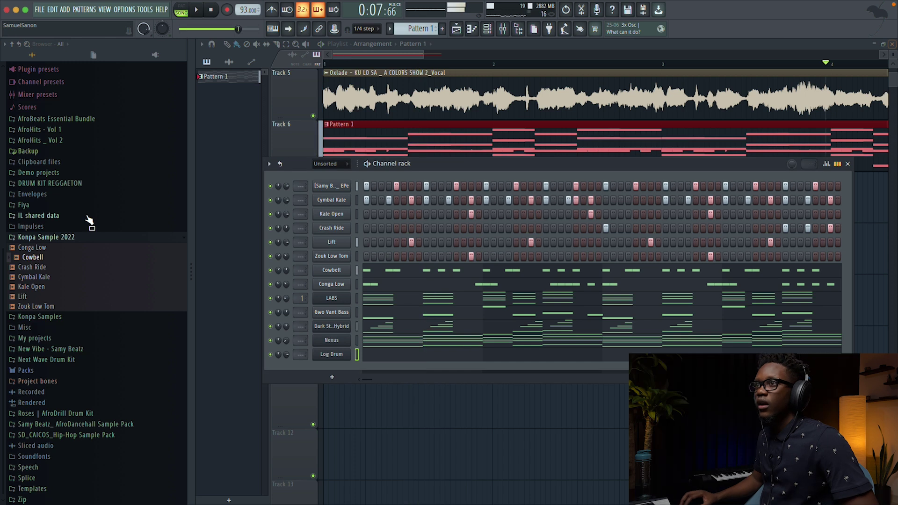
Place [EmeraldP] Crash5 from the AfroHits - Vol 1 crashes at the start of Track 7 and open its channel settings.
left_click(49, 142)
left_click(46, 165)
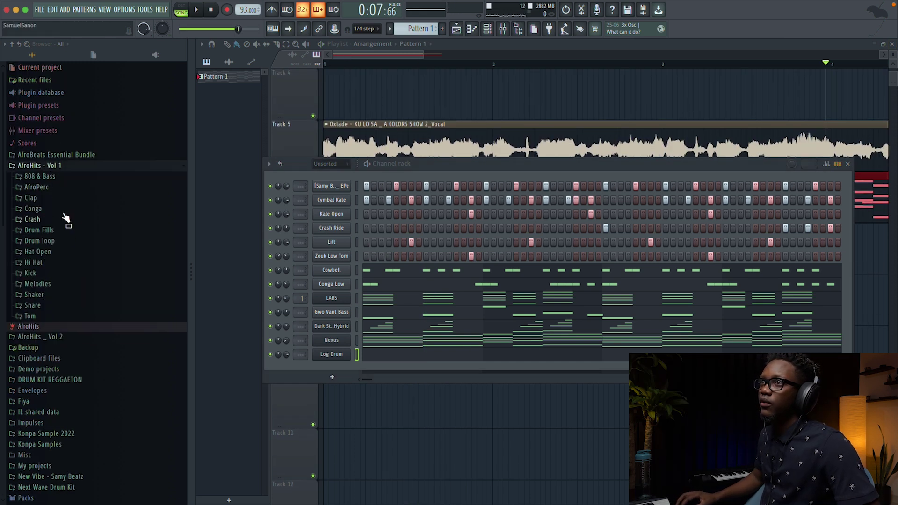
left_click(32, 219)
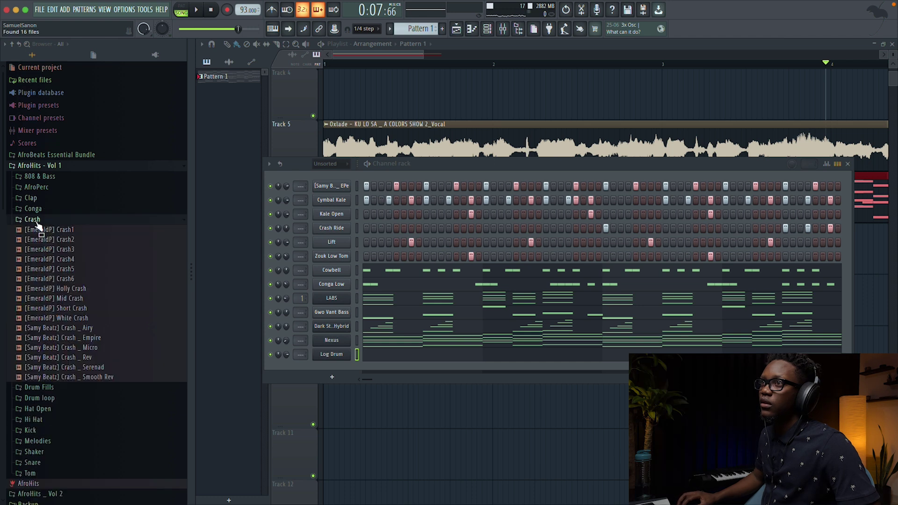
left_click(67, 258)
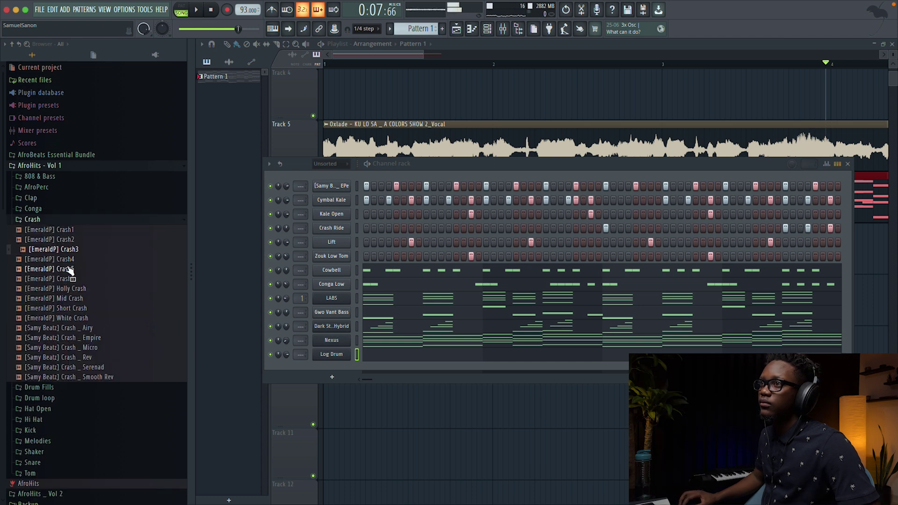
left_click(69, 270)
left_click_drag(77, 274, 254, 238)
key("space")
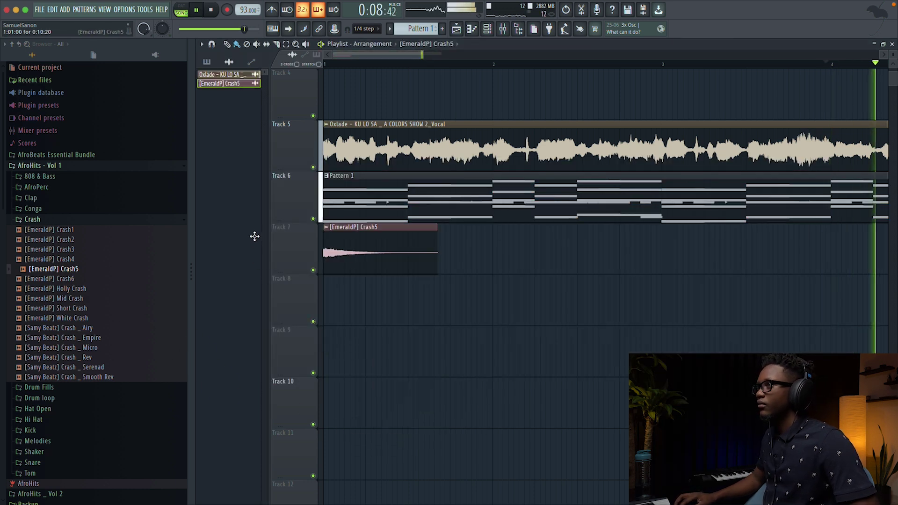
double_click(346, 239)
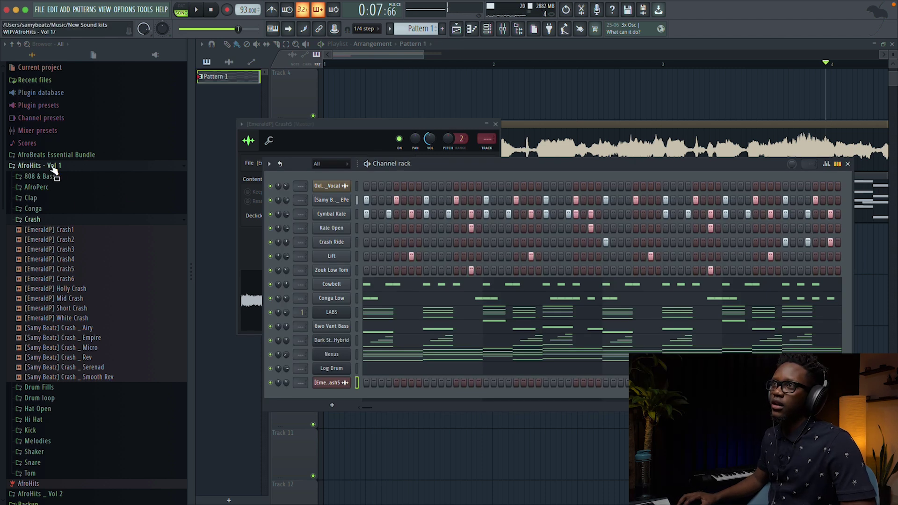
Add AfroPerc _ Mara from AfroBeats Essential Bundle > AfroVibes > AfroPercs as a new channel directly below the kick.
left_click(51, 166)
left_click(72, 155)
left_click(68, 155)
left_click(64, 157)
scroll(65, 164, "down", 1)
scroll(42, 162, "down", 1)
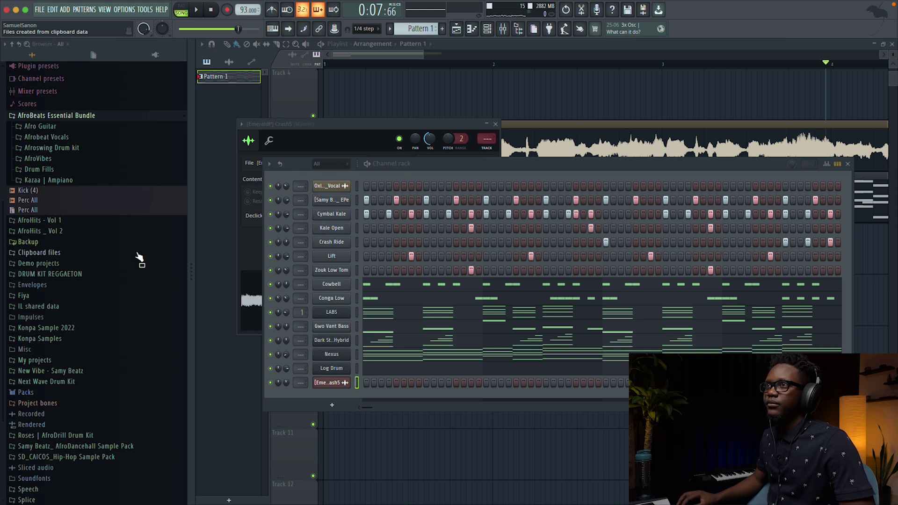
left_click(38, 158)
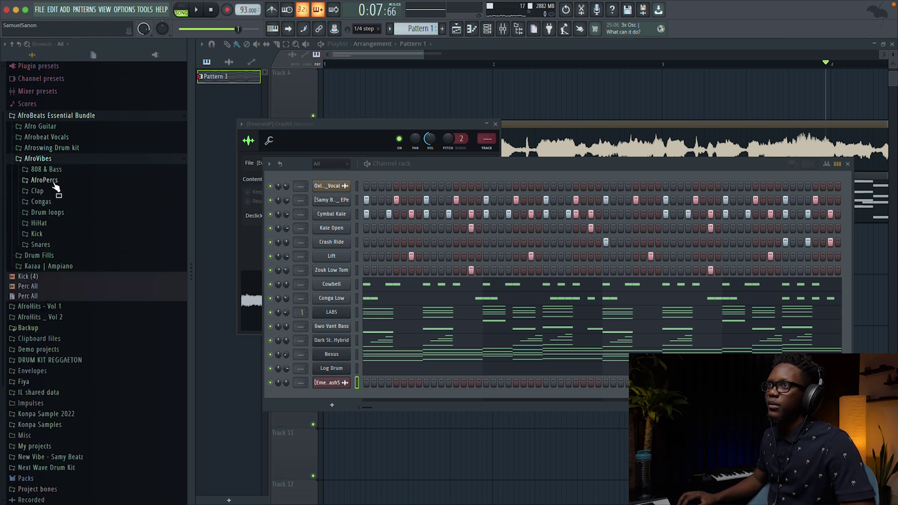
left_click(44, 180)
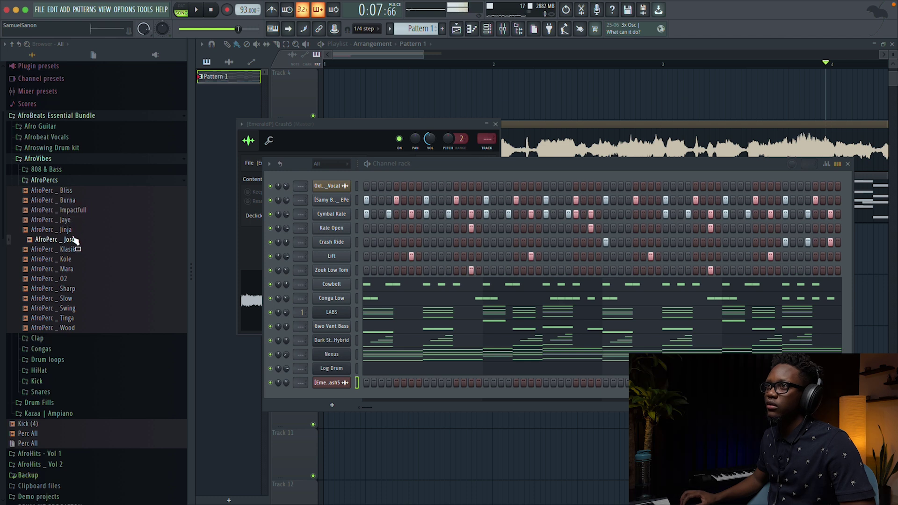
scroll(70, 248, "up", 1)
left_click_drag(72, 293, 377, 211)
left_click_drag(354, 224, 333, 208)
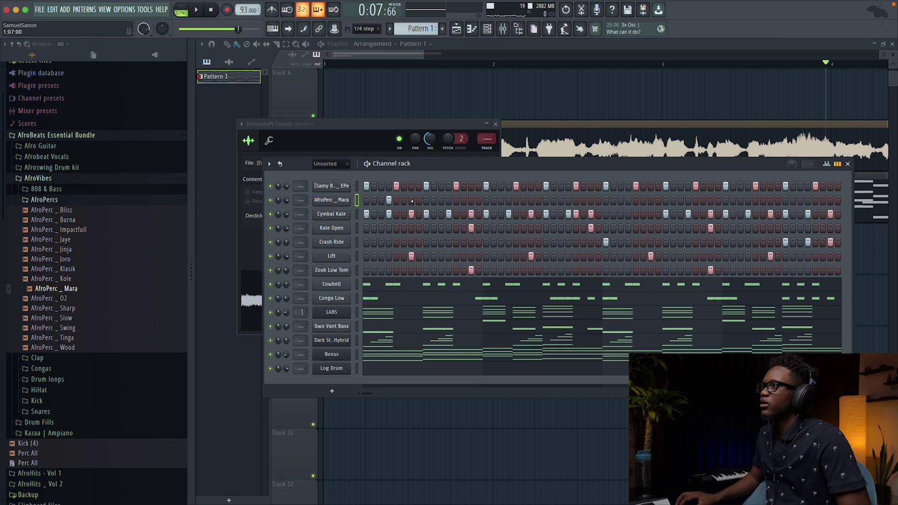
Place AfroPerc _ Mara hits on steps 4 and 7 and play the pattern back.
left_click(210, 10)
key("space")
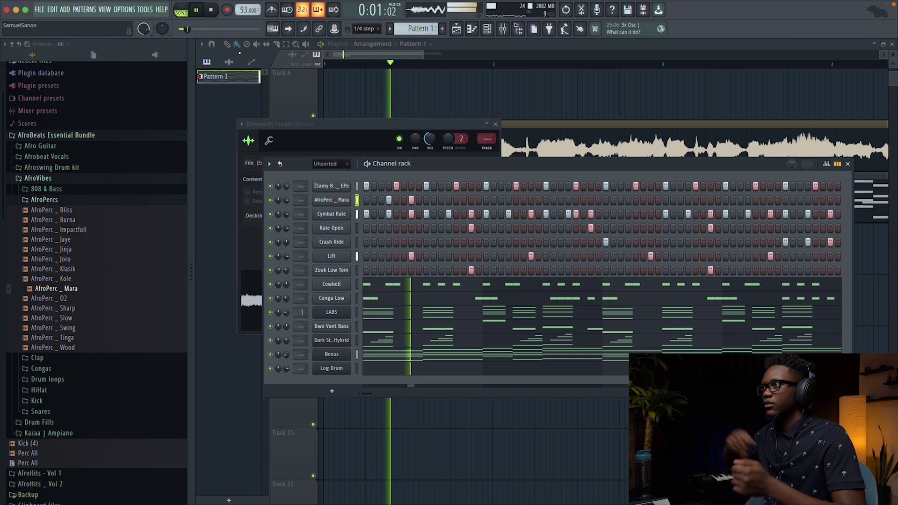
key("space")
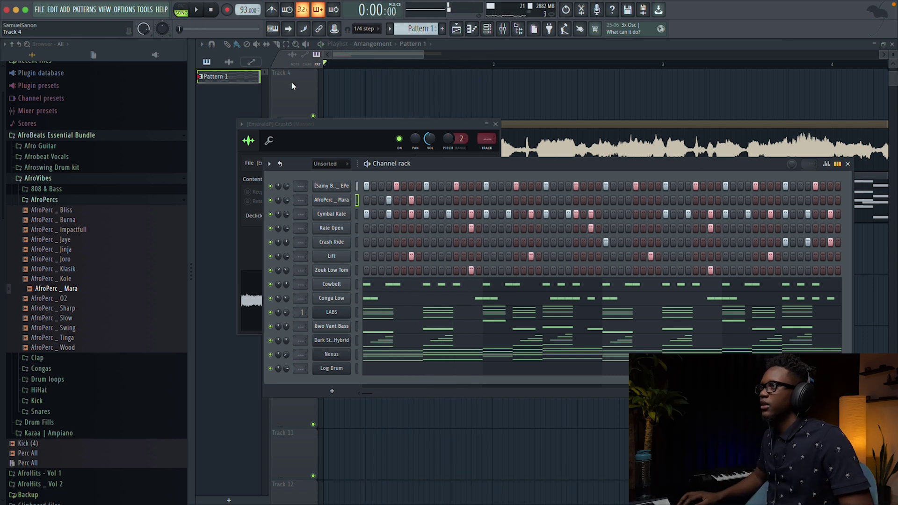
Open AfroPerc _ Mara in the piano roll, repeat its two hits every half bar through bar 4, and audition the pattern.
right_click(346, 198)
left_click(371, 204)
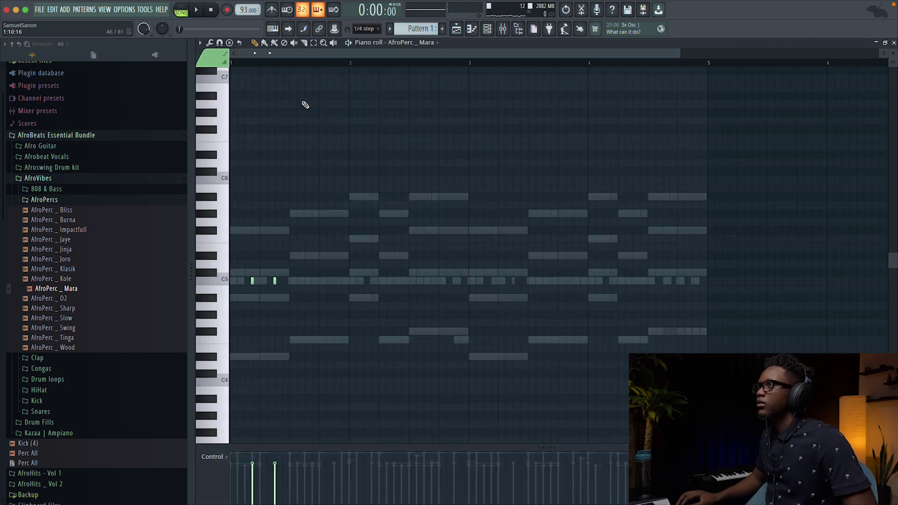
key("space")
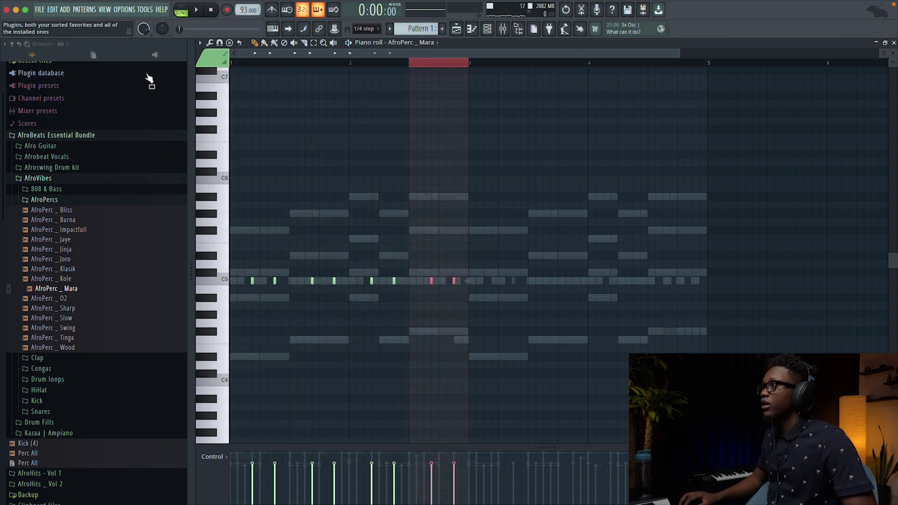
key("space")
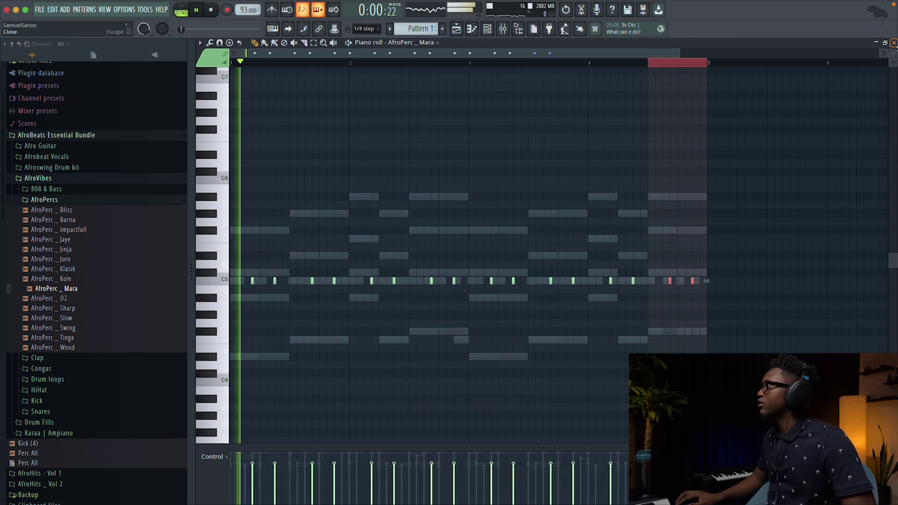
left_click(876, 42)
scroll(415, 29, "up", 2)
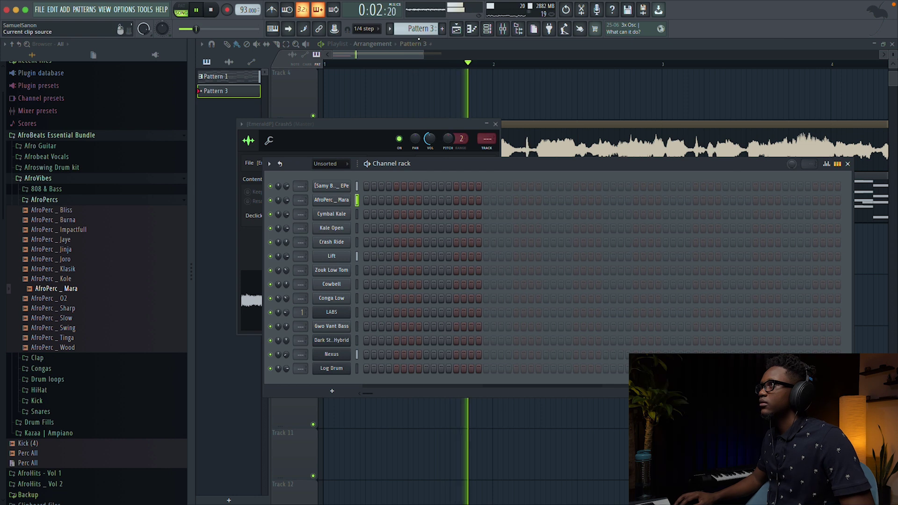
Switch to Wondershare UniConverter and look over its home page tools, including the AI Lab.
scroll(415, 29, "down", 2)
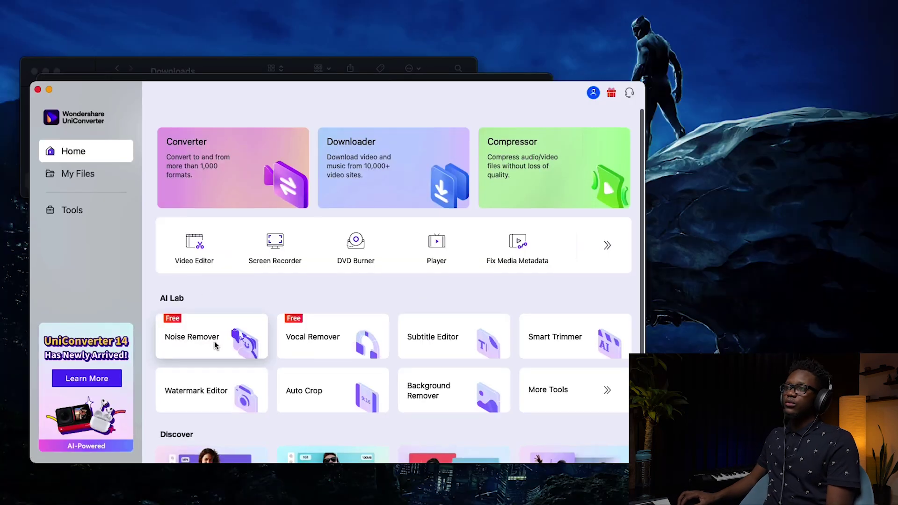
scroll(216, 346, "down", 1)
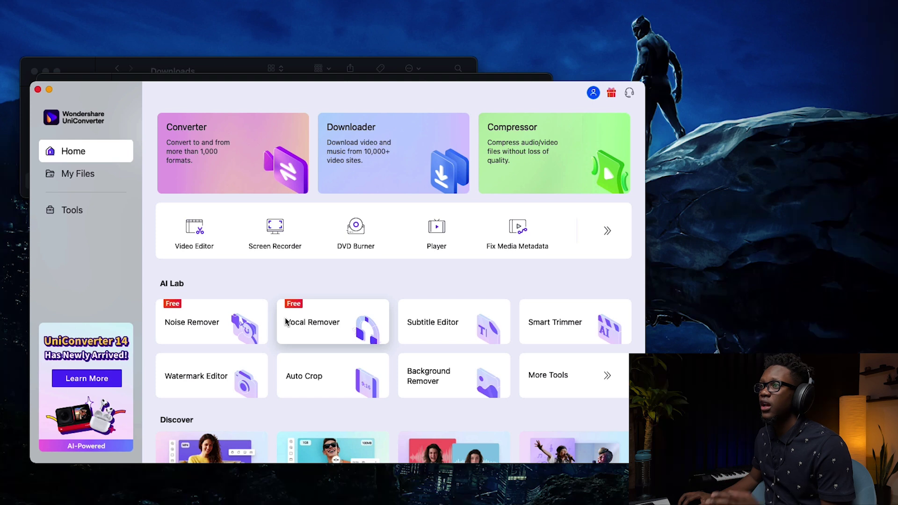
scroll(286, 322, "down", 1)
scroll(286, 279, "down", 3)
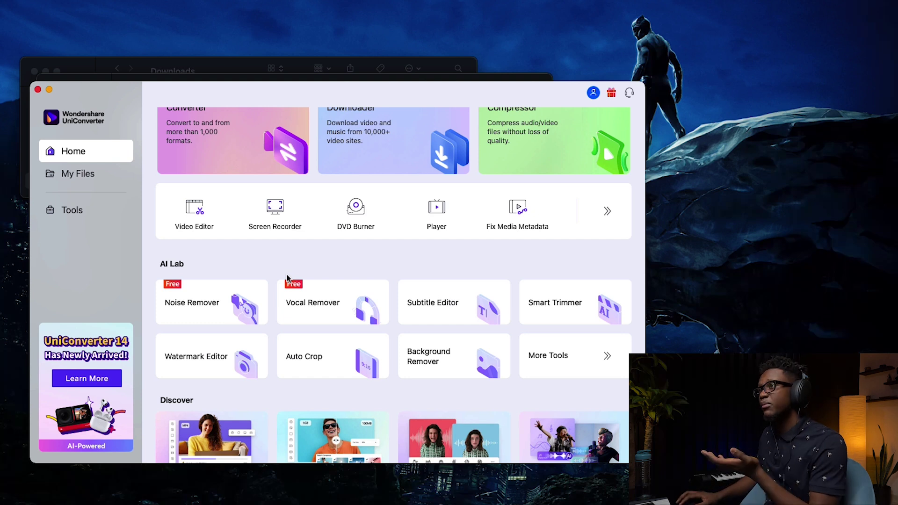
scroll(278, 225, "up", 3)
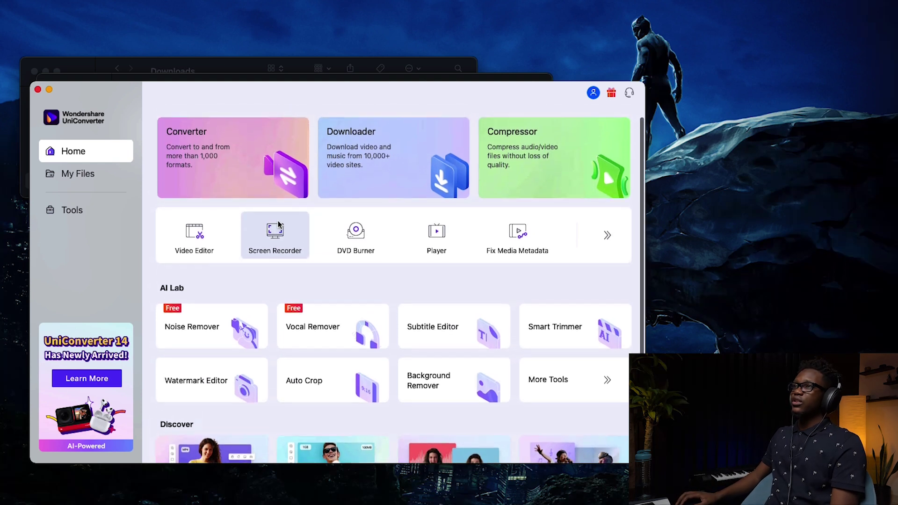
scroll(234, 243, "down", 1)
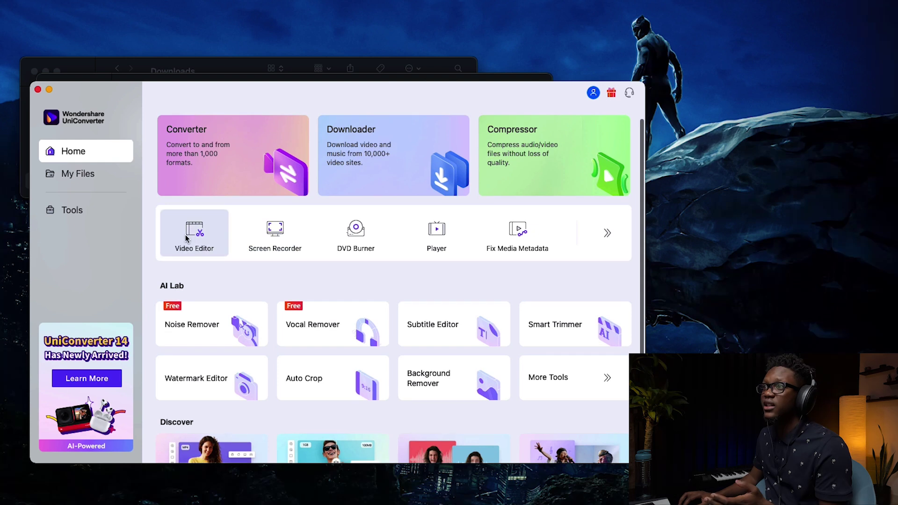
scroll(336, 293, "down", 2)
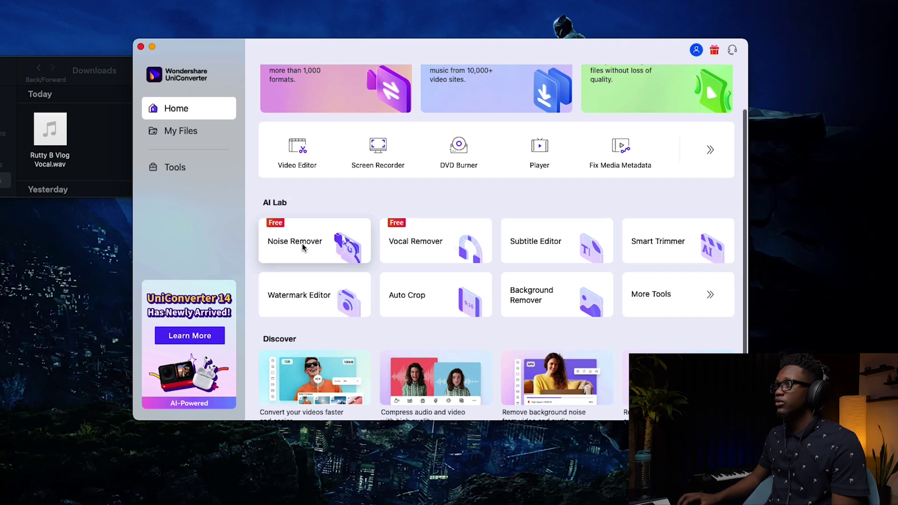
Run Noise Remover on the Vlog Vocal WAV file from Downloads and preview the exported MP3.
left_click(302, 248)
left_click_drag(50, 131, 431, 203)
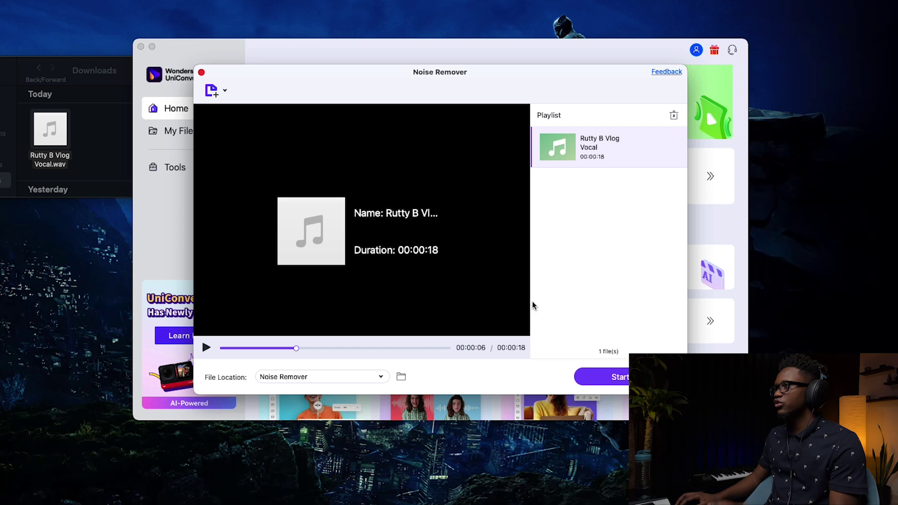
left_click(621, 378)
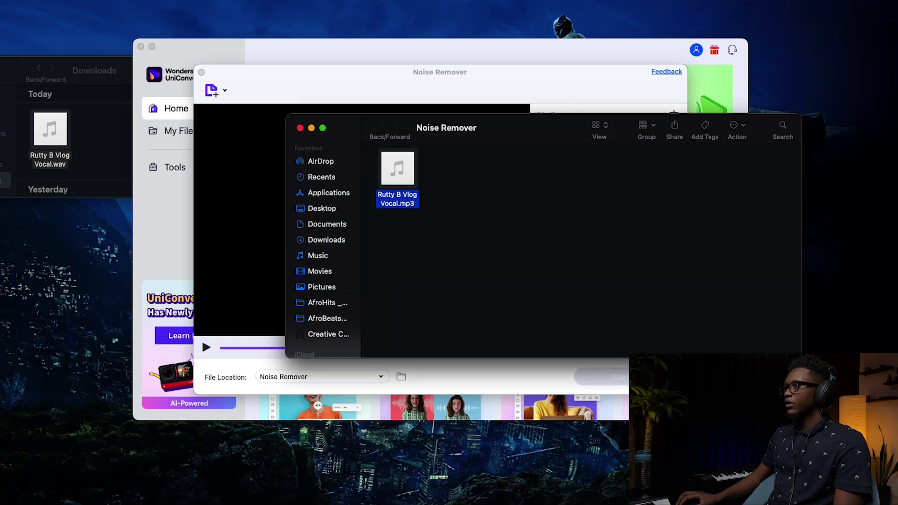
key("space")
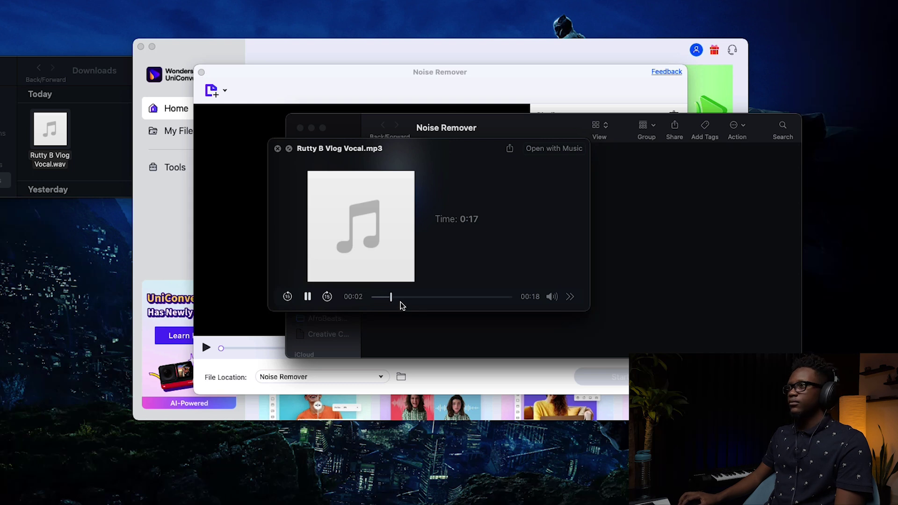
left_click(277, 149)
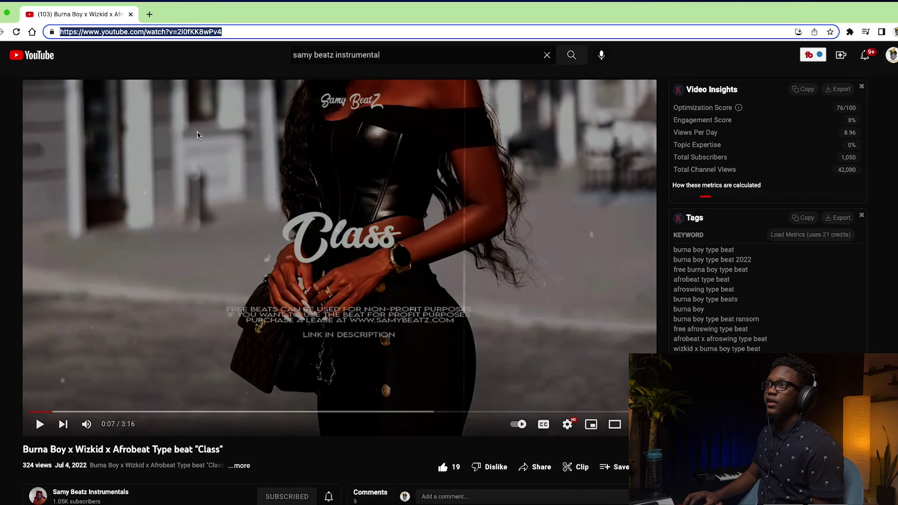
Copy the link of the Afrobeat type beat "Class" video on YouTube and switch to UniConverter's Downloader.
left_click(216, 164)
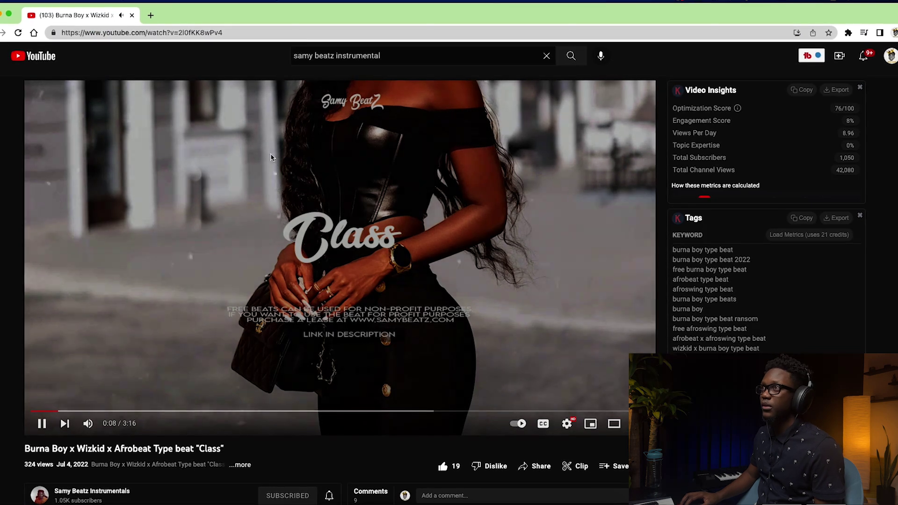
left_click(41, 424)
left_click(234, 33)
left_click(423, 491)
left_click(432, 164)
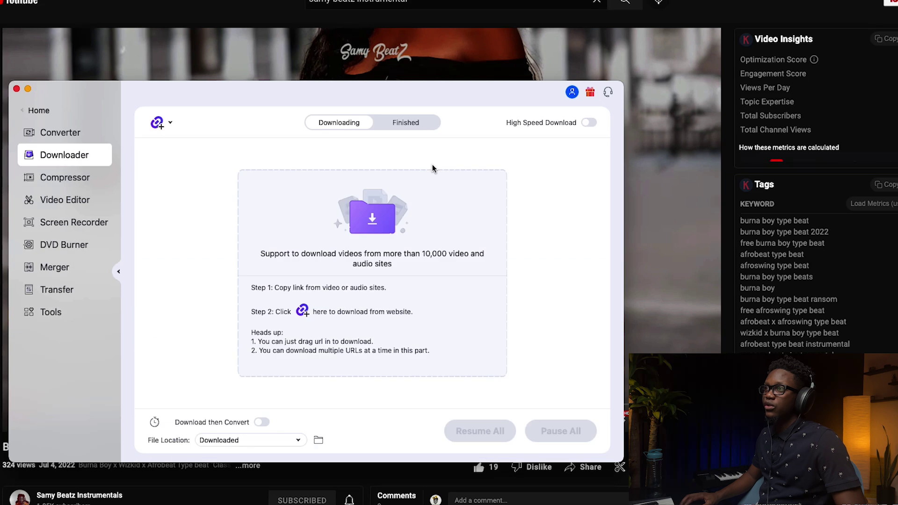
Paste the copied video link into the Downloader and download its audio as a 320Kbps MP3.
key("super+v")
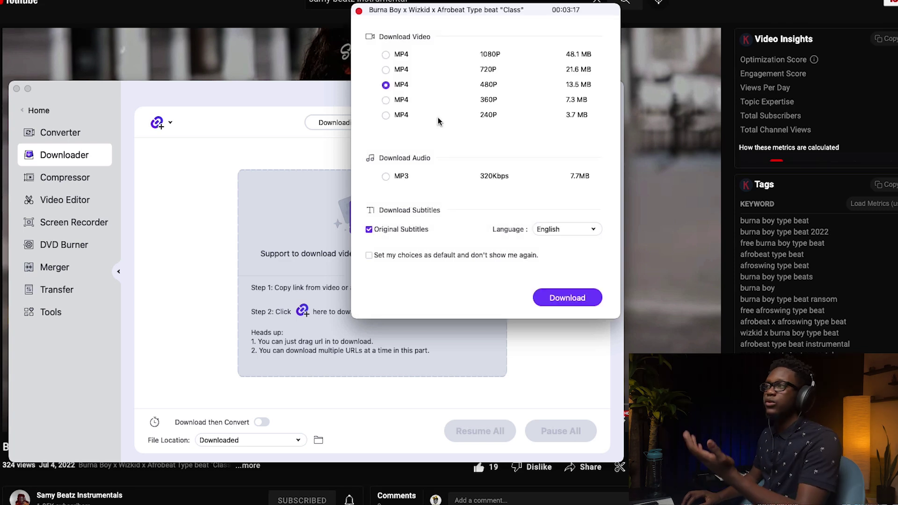
left_click(391, 180)
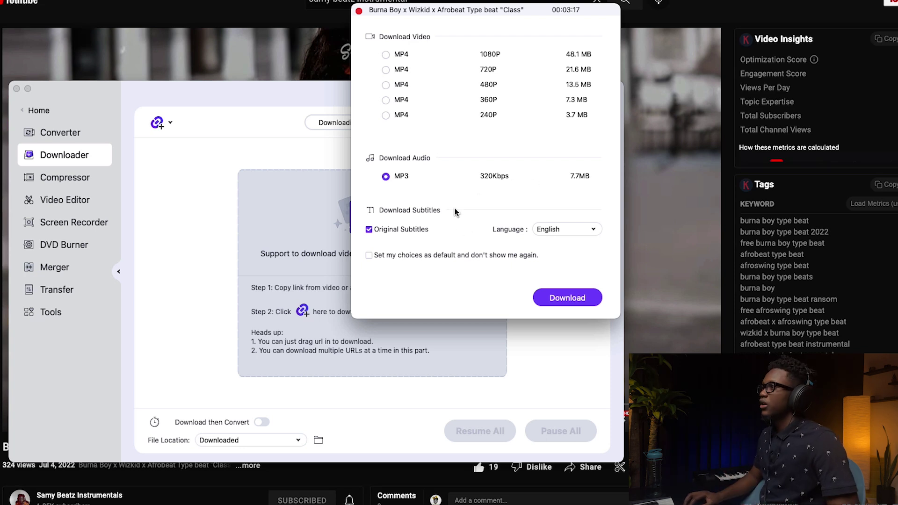
left_click(577, 297)
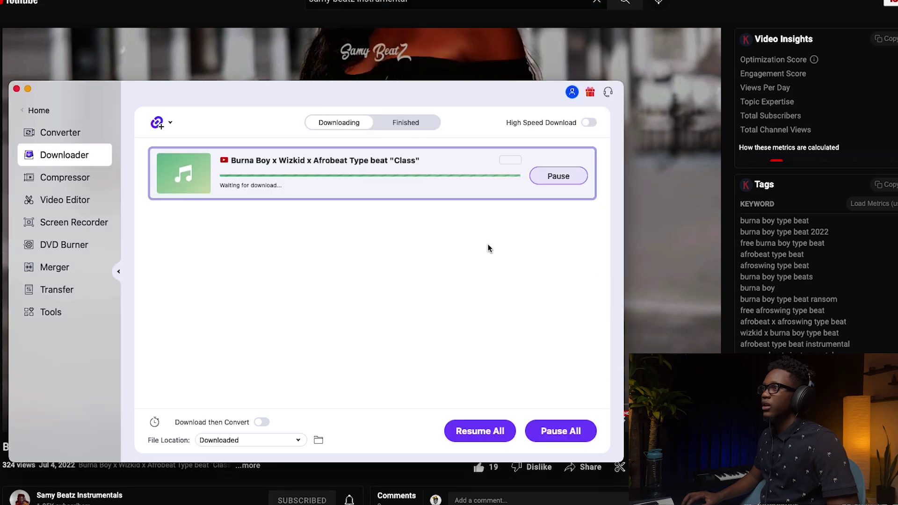